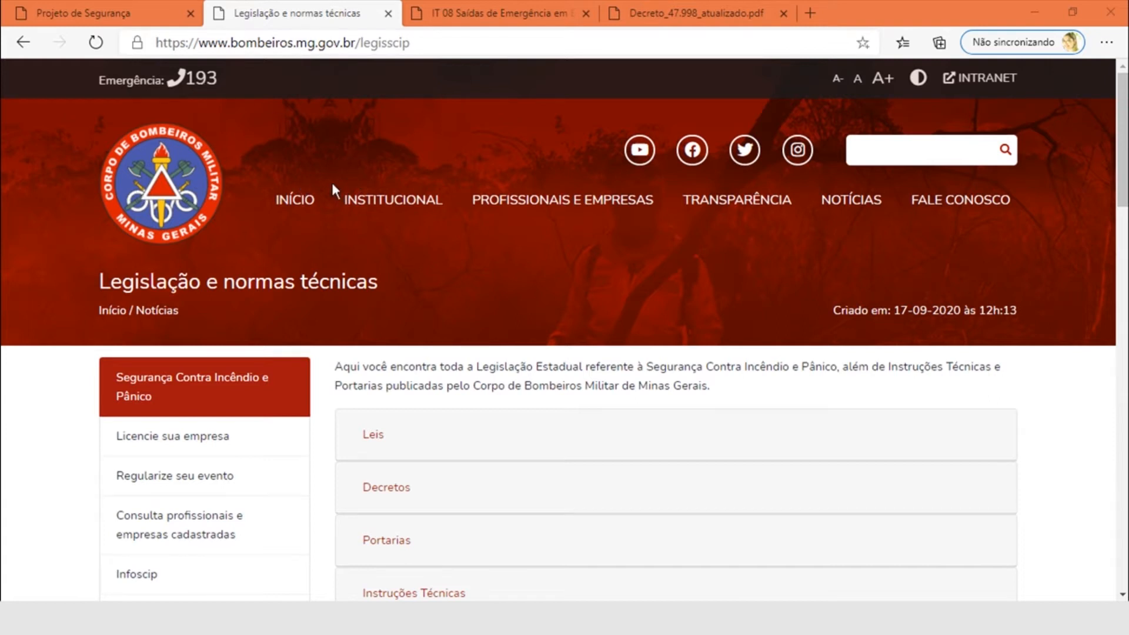
Review the list of Instruções Técnicas on the fire department's Legislação e normas técnicas page
scroll(635, 241, "down", 3)
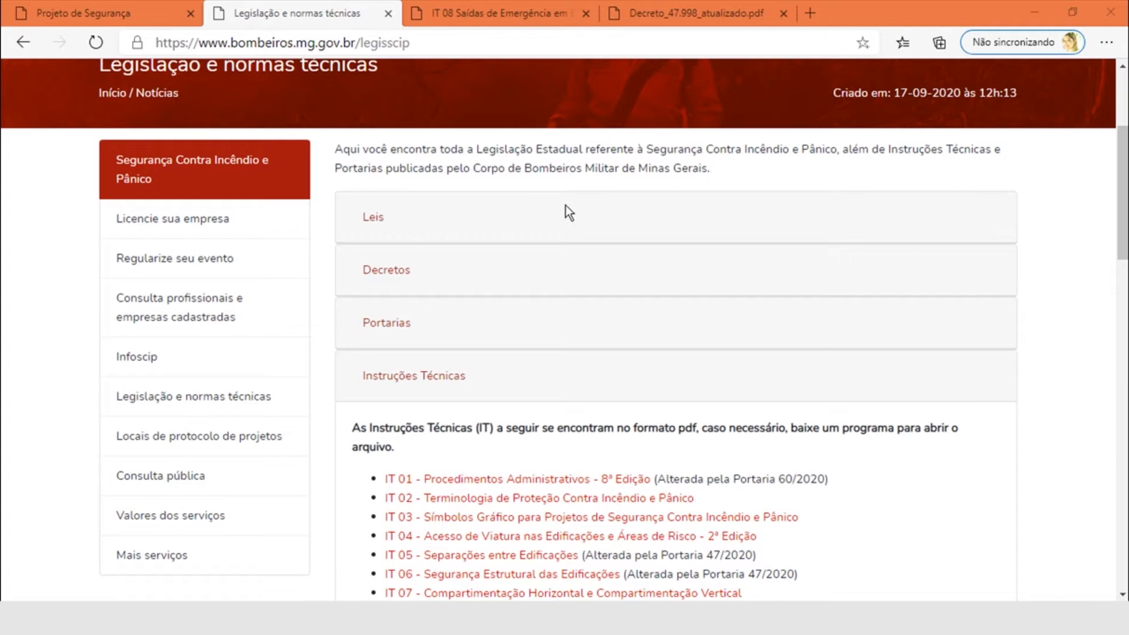
scroll(440, 395, "down", 2)
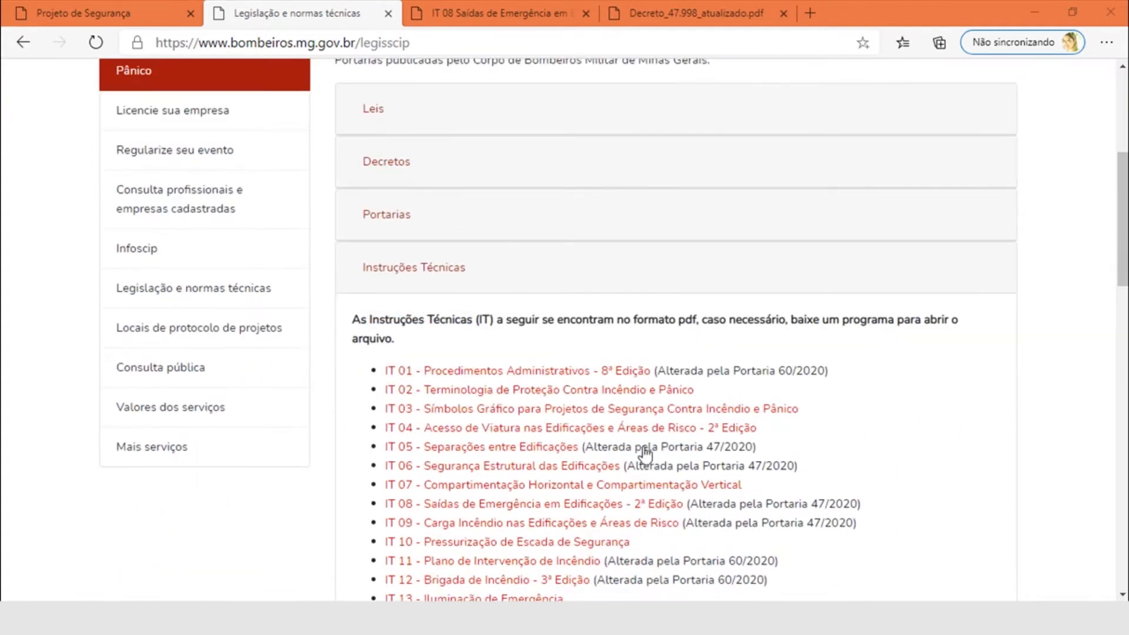
scroll(556, 198, "down", 2)
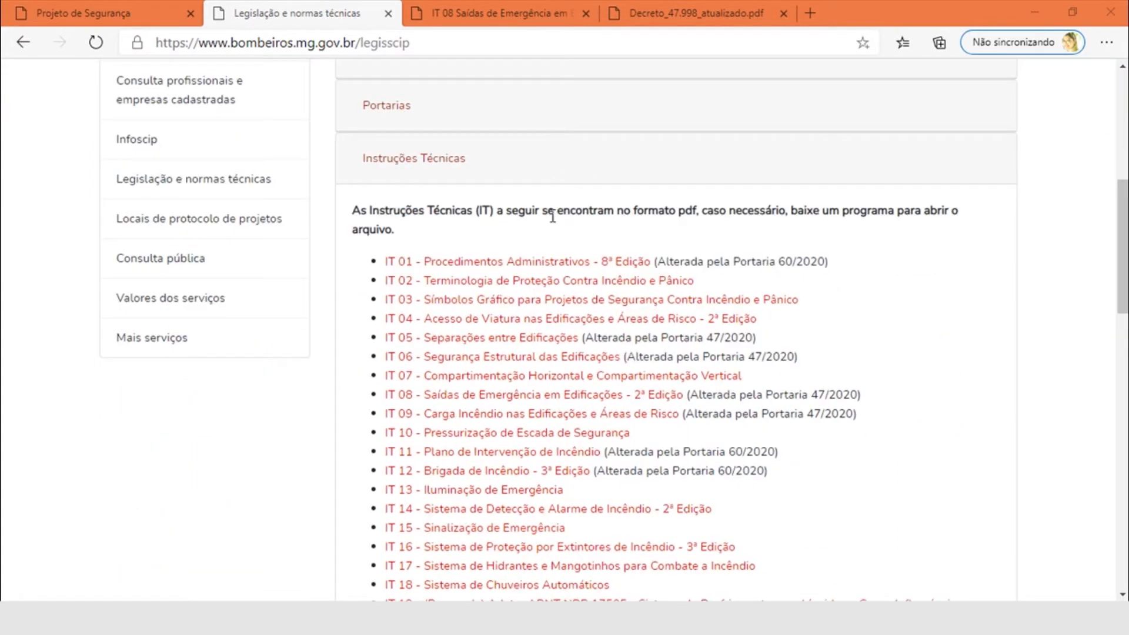
scroll(411, 129, "up", 3)
scroll(423, 176, "down", 4)
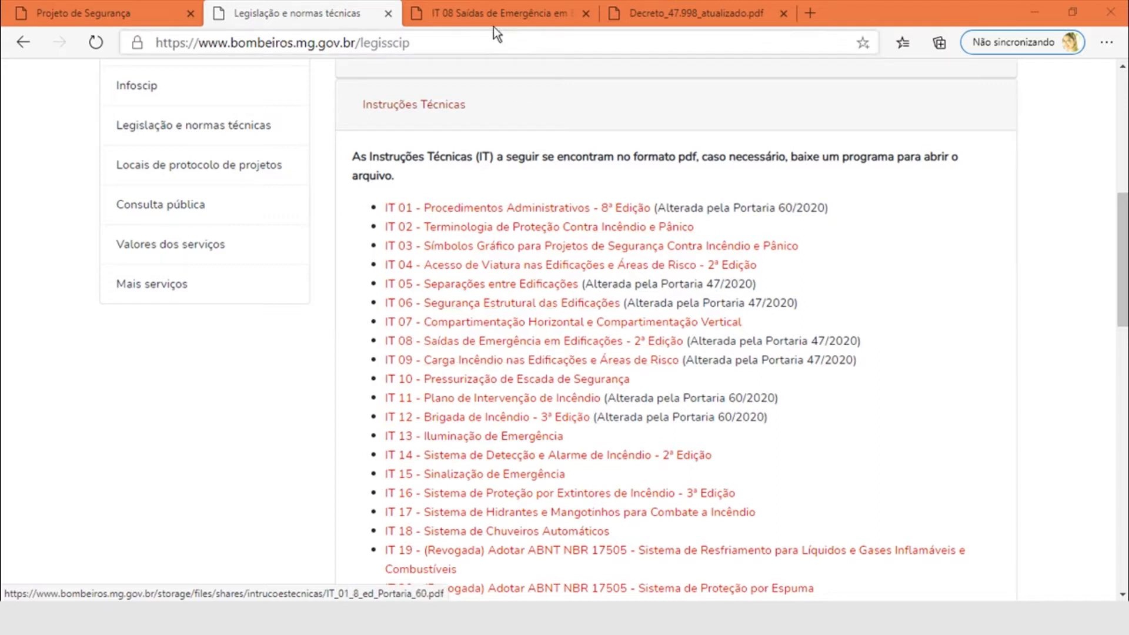
Switch to the IT 08 Saídas de Emergência document and examine Tabela 4, Dados para o dimensionamento das saídas
left_click(475, 16)
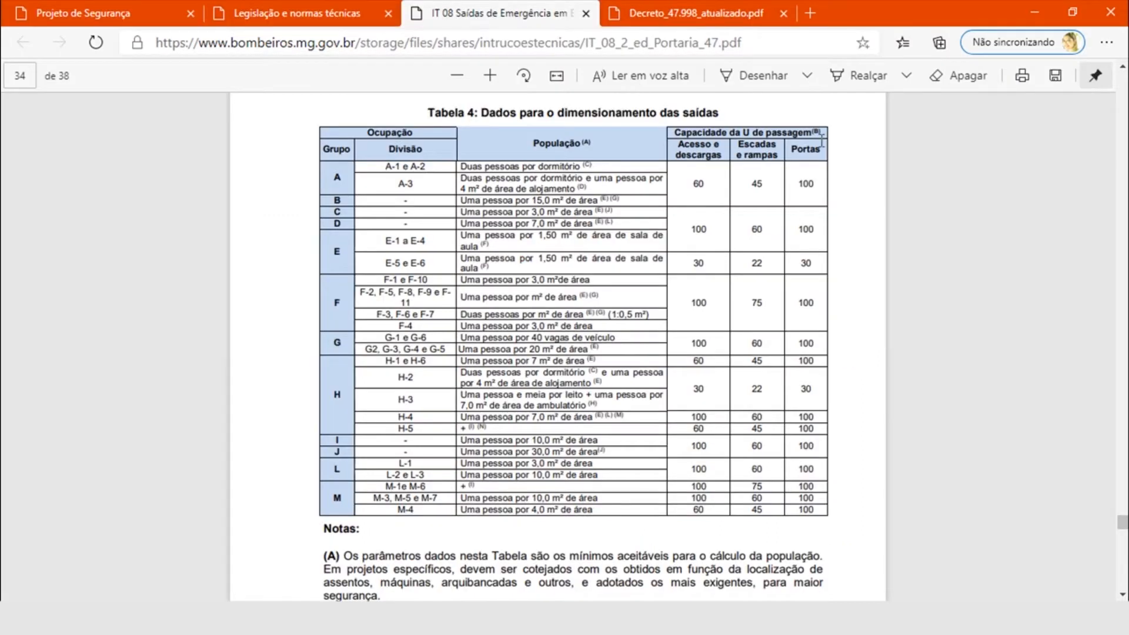
scroll(587, 336, "up", 10)
scroll(568, 262, "down", 7)
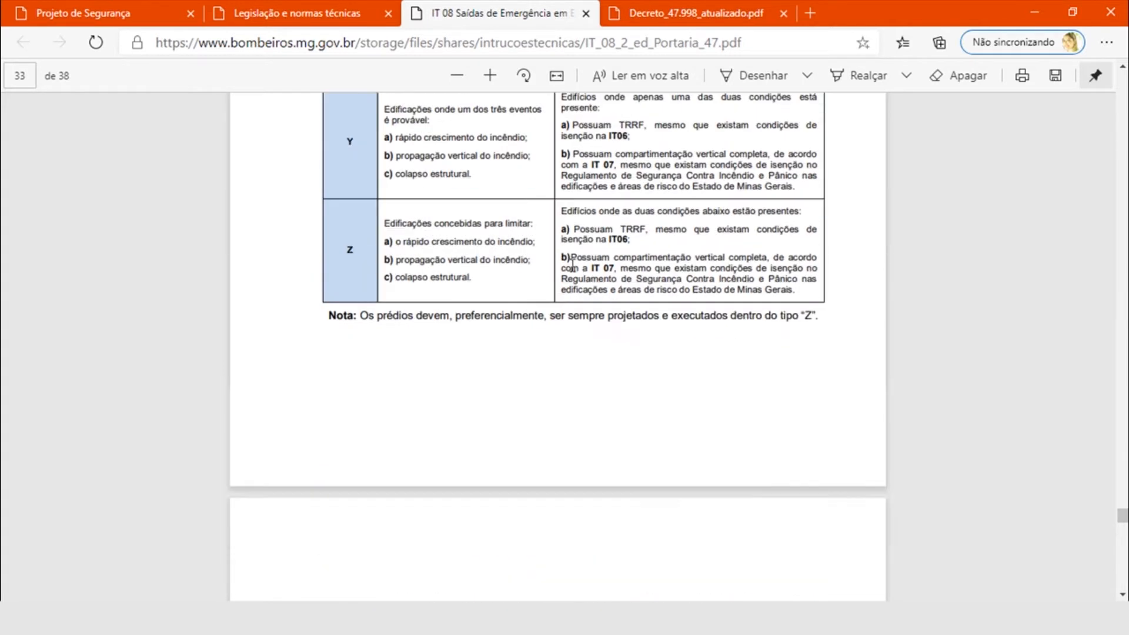
scroll(568, 261, "down", 3)
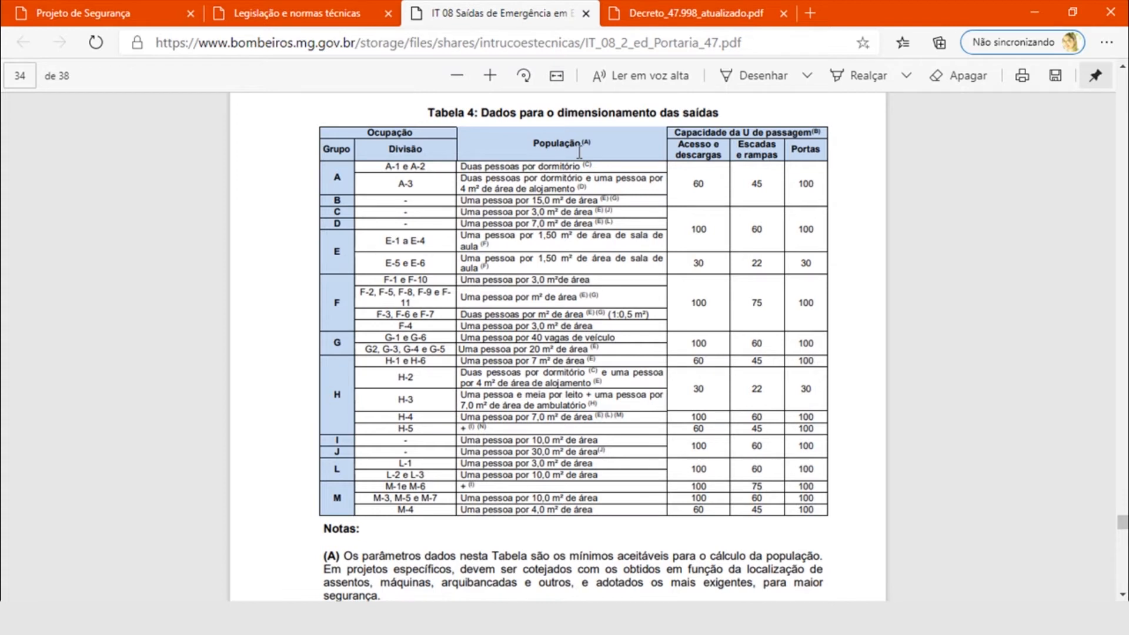
scroll(587, 188, "up", 2)
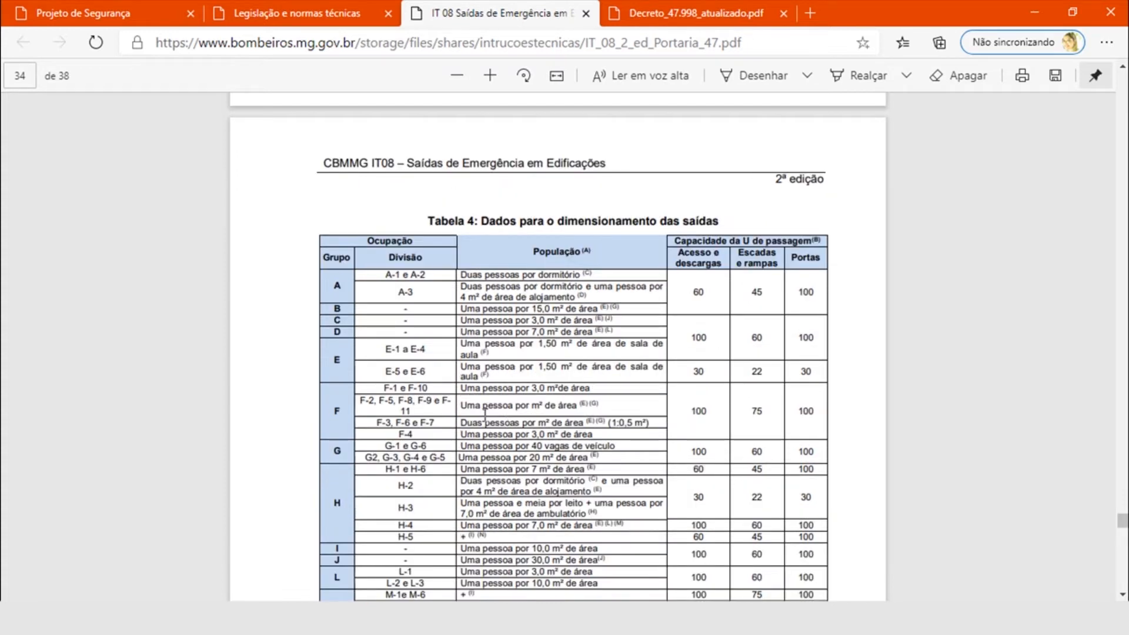
scroll(529, 389, "down", 2)
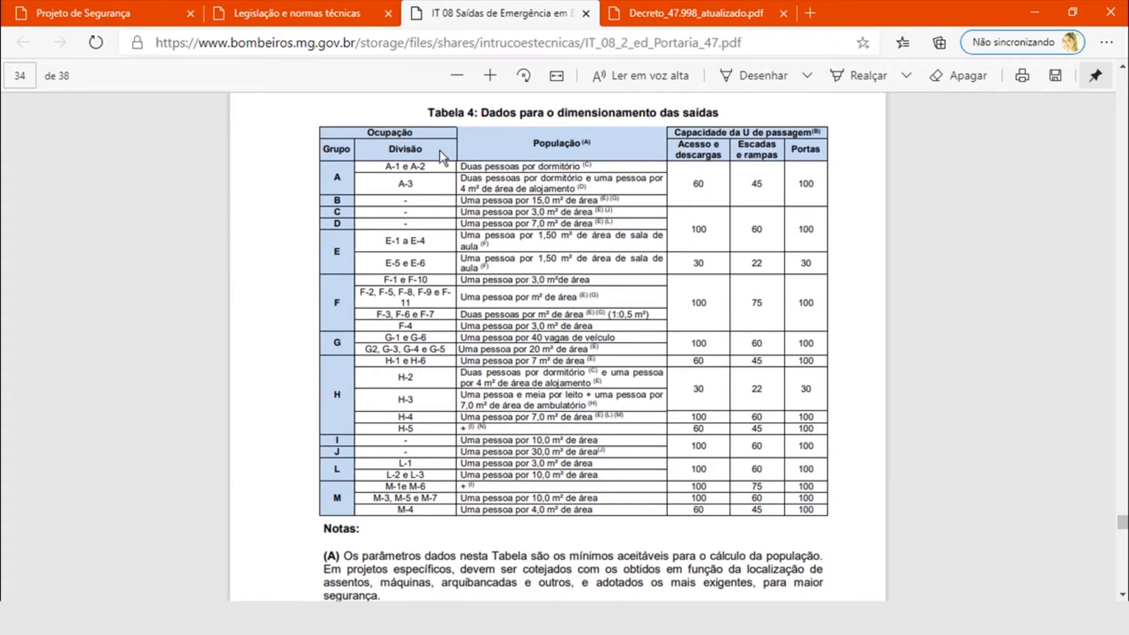
scroll(443, 270, "up", 5)
scroll(465, 242, "down", 4)
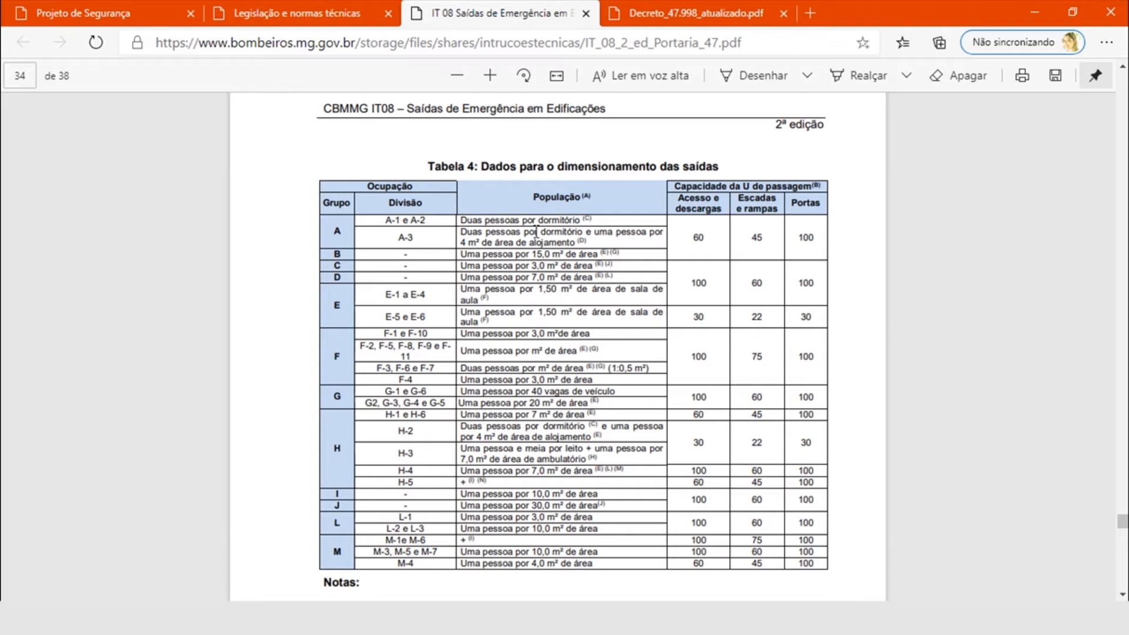
scroll(546, 241, "down", 1)
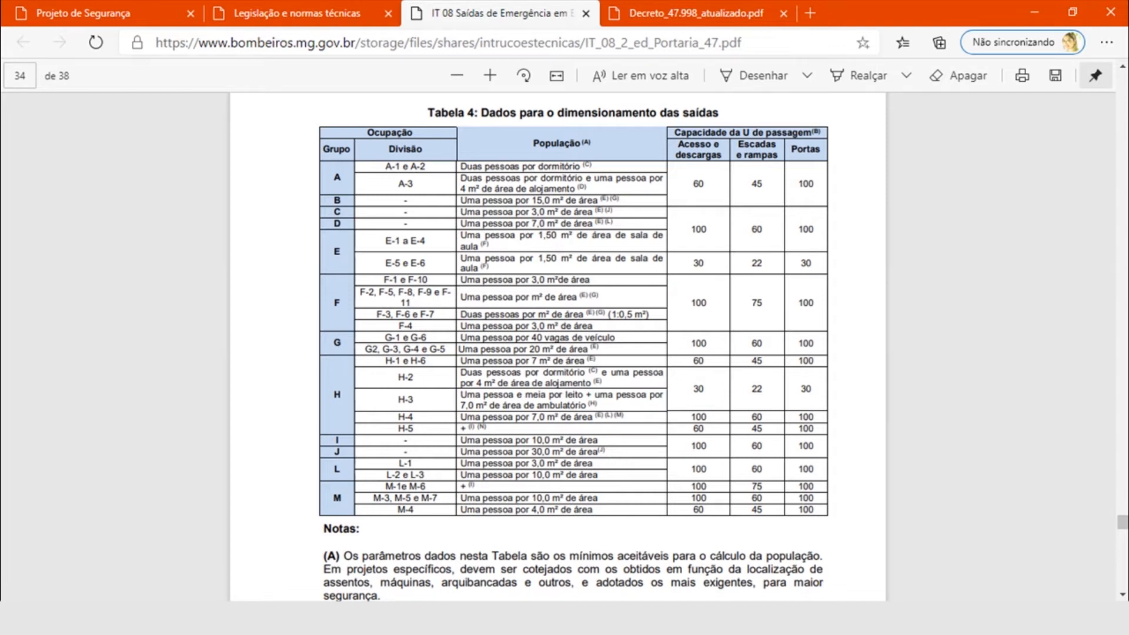
View the school floor plan in AutoCAD and return to Tabela 4 of the IT 08 document in the browser
mouse_move(860, 615)
left_click(831, 582)
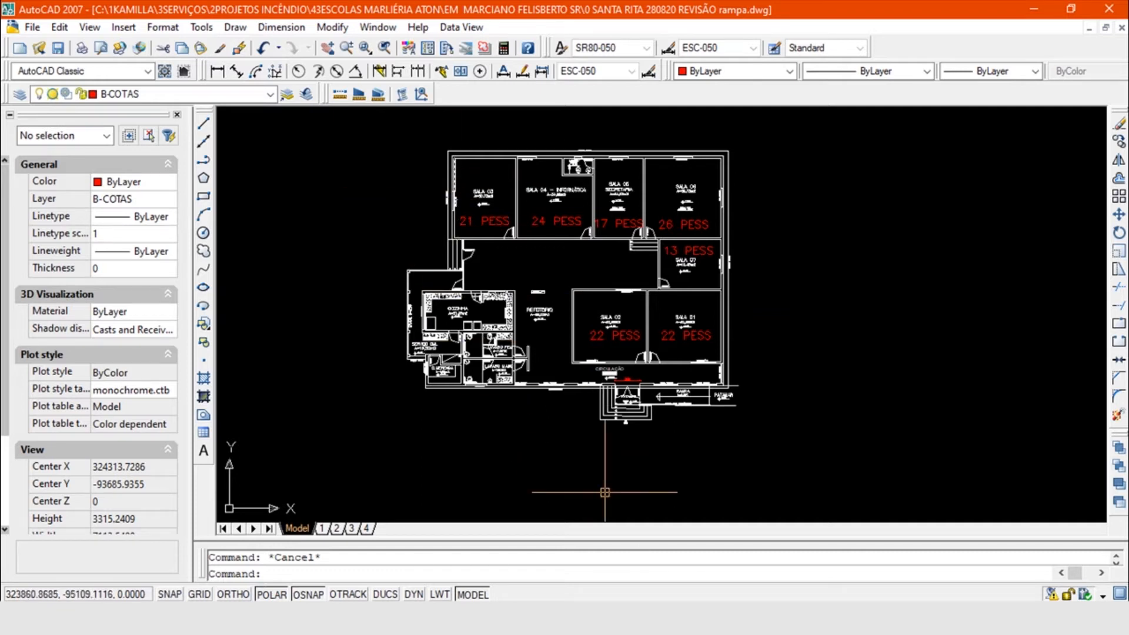
left_click(777, 617)
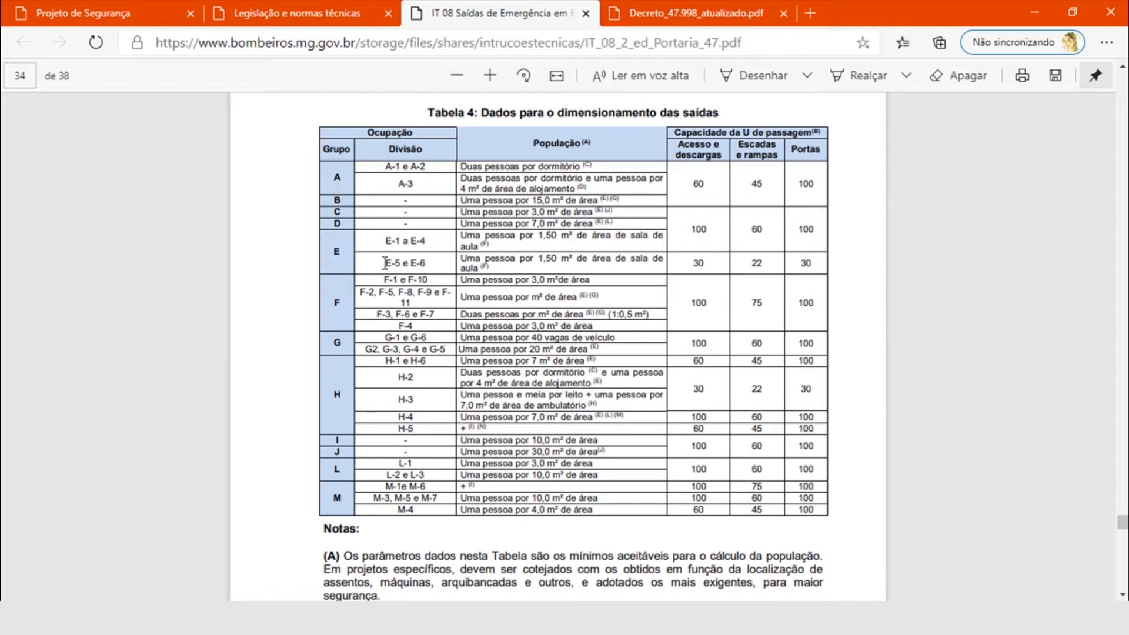
Check the population criterion for divisions E-5 e E-6 in Tabela 4 and highlight the text of its note (F)
left_click_drag(463, 259, 512, 266)
left_click(485, 268)
scroll(485, 267, "up", 1)
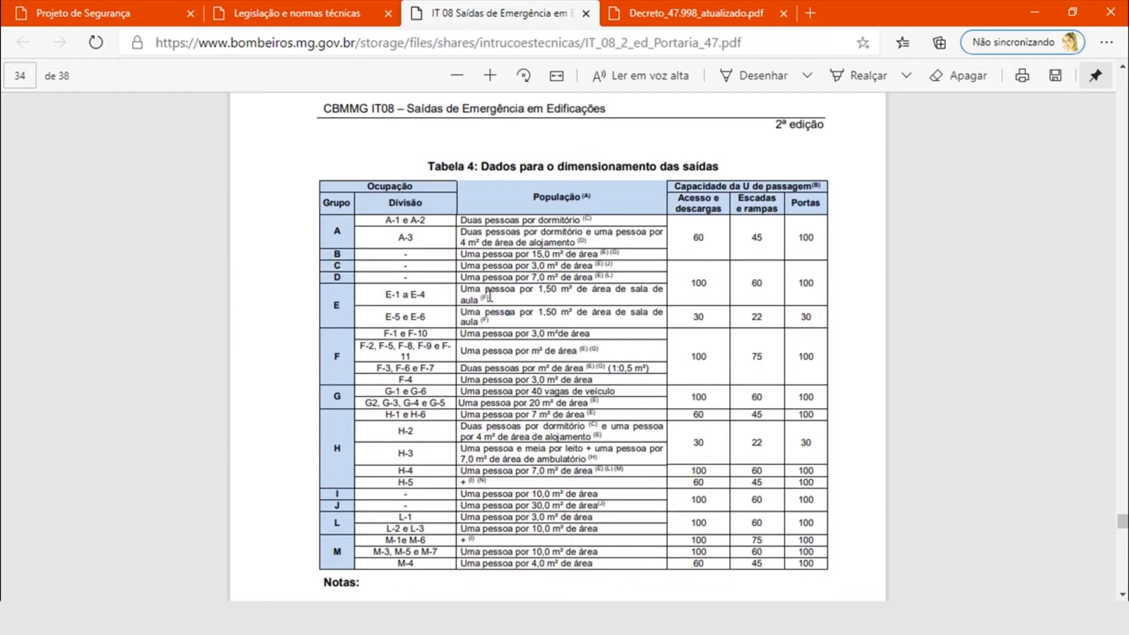
scroll(508, 286, "down", 1)
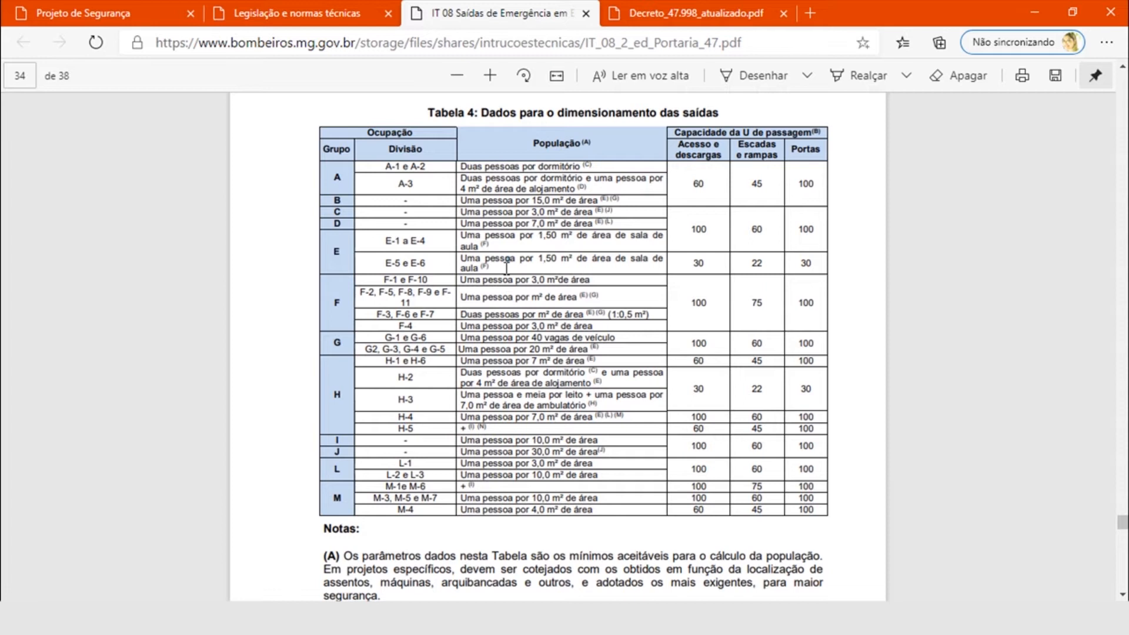
scroll(501, 269, "up", 1)
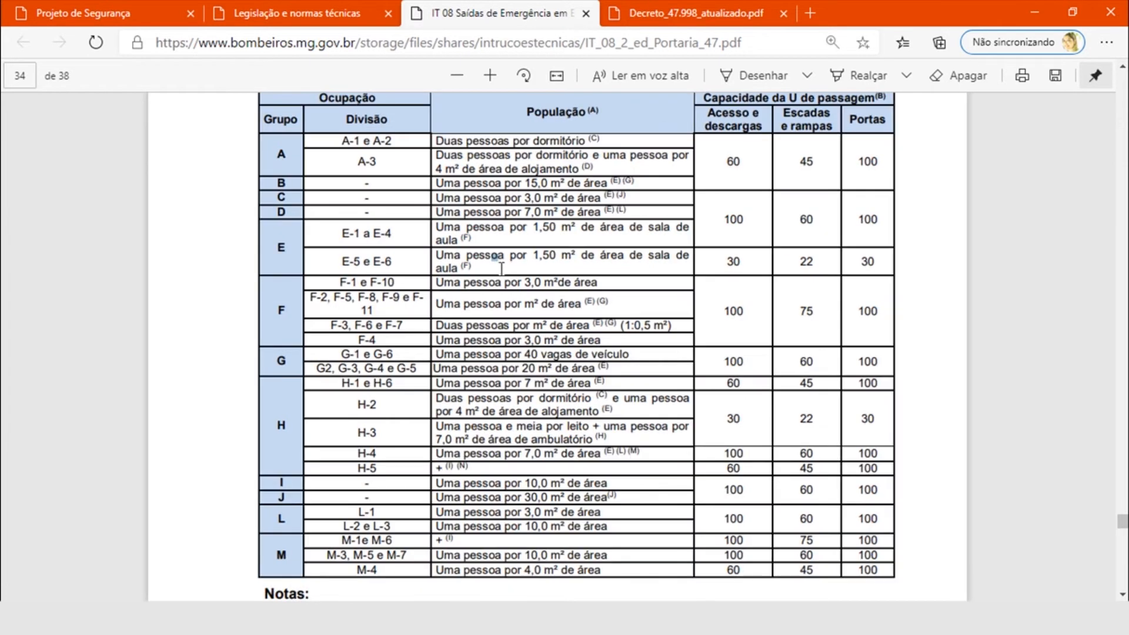
scroll(482, 268, "down", 10)
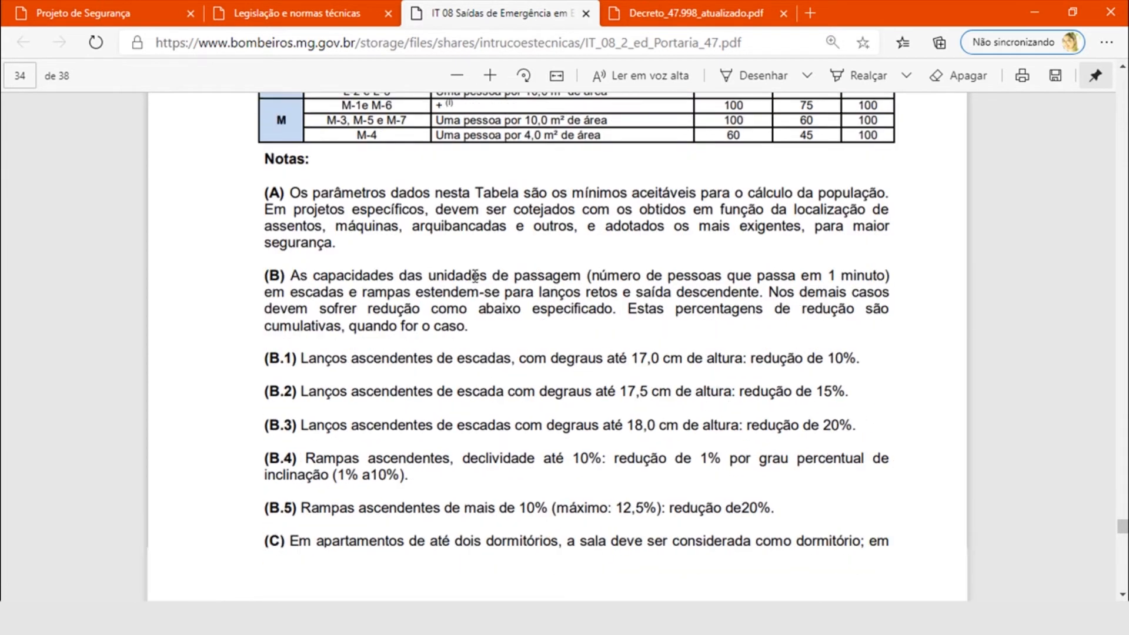
scroll(473, 282, "down", 10)
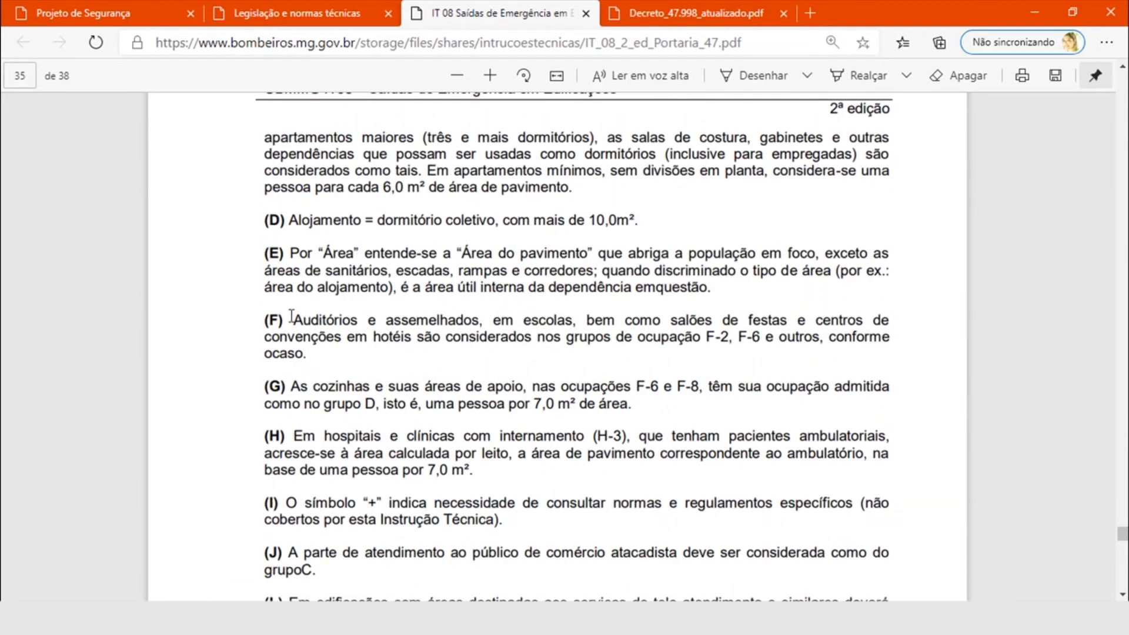
left_click_drag(289, 318, 308, 354)
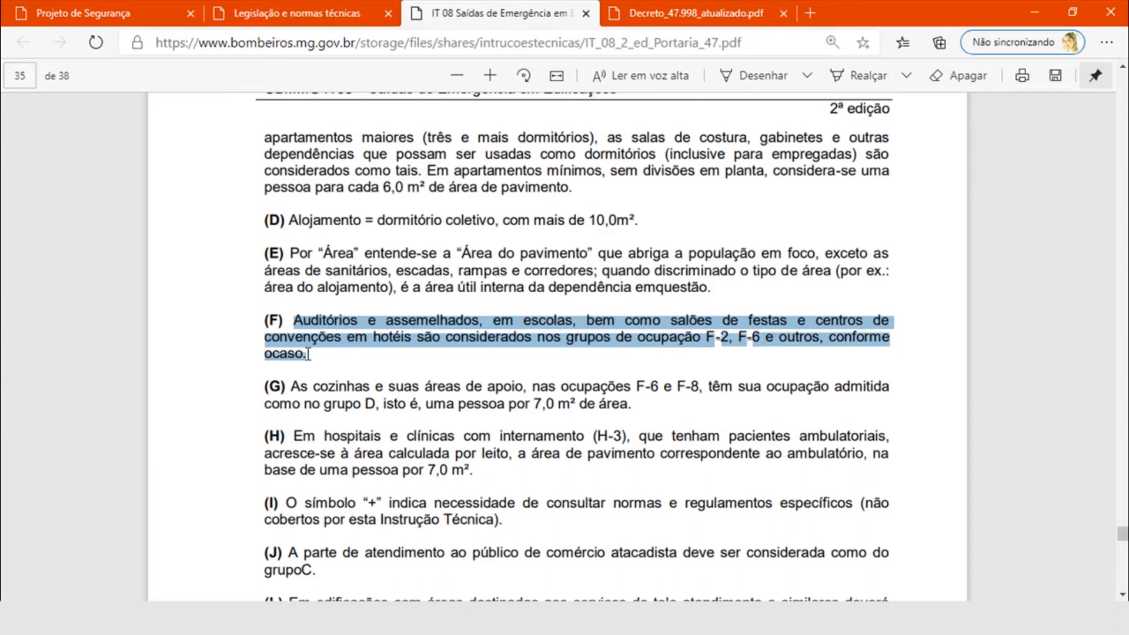
left_click(370, 329)
scroll(445, 339, "up", 3)
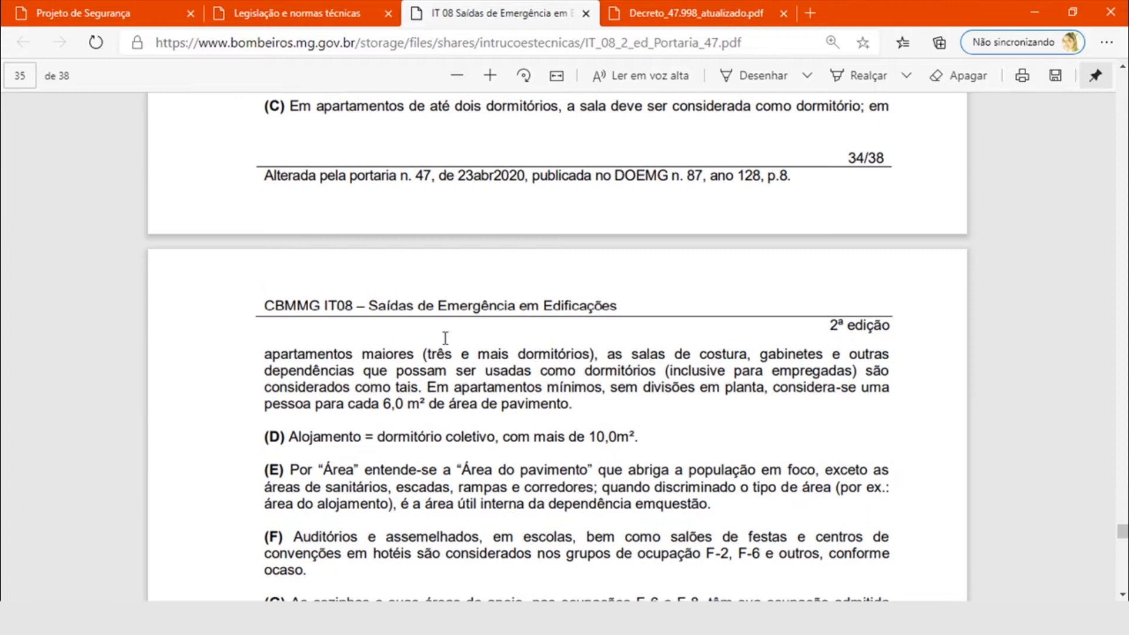
Compare the F-2 and F-6 groups cited in note (F) with Tabela 4, highlighting the population criterion of the F-2 row
scroll(387, 403, "up", 15)
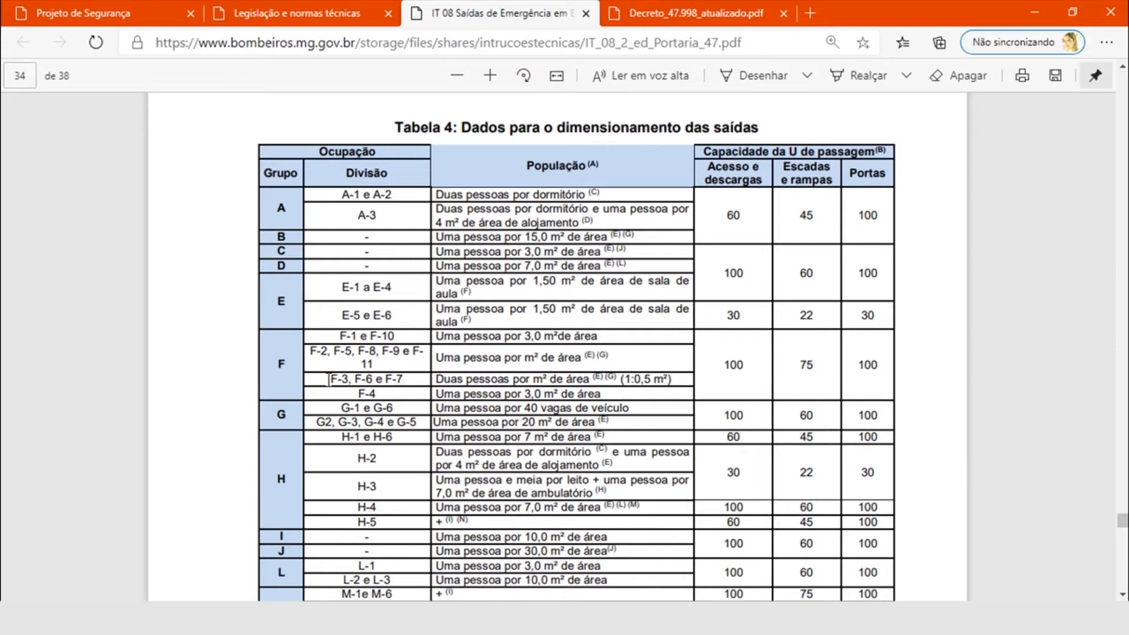
left_click_drag(351, 380, 392, 383)
scroll(437, 340, "down", 15)
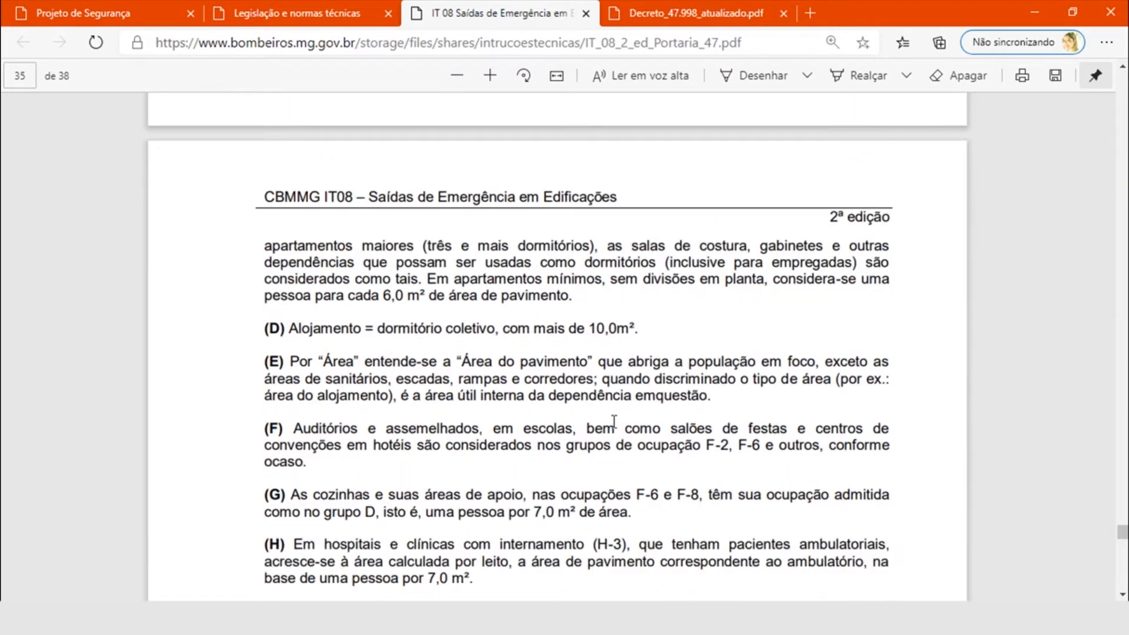
left_click_drag(721, 450, 696, 450)
scroll(624, 434, "up", 12)
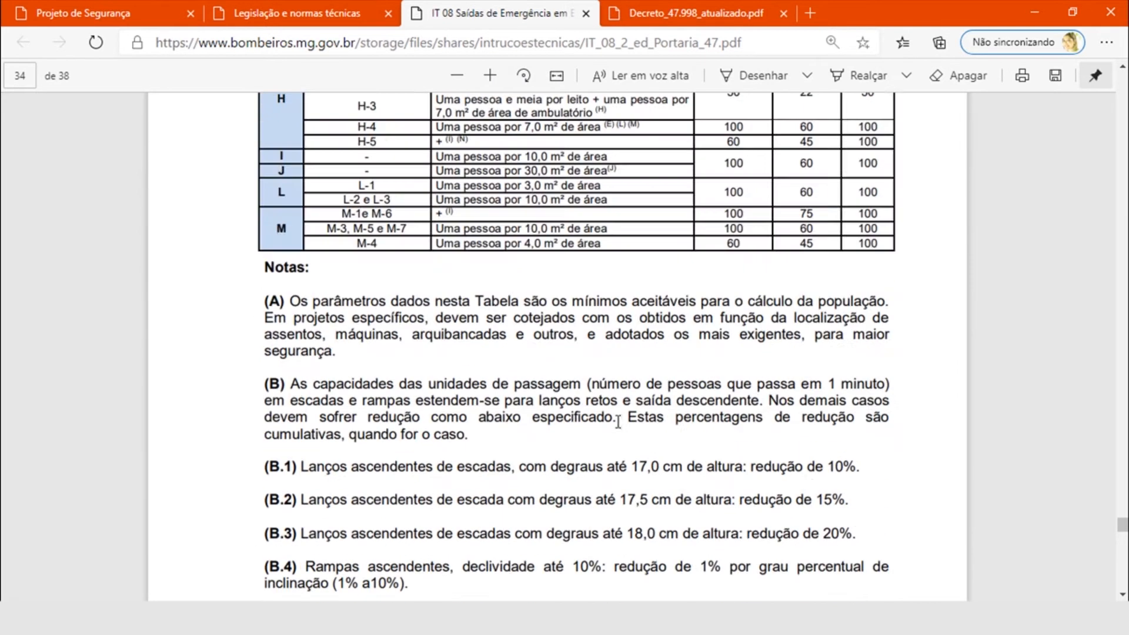
scroll(588, 389, "up", 2)
left_click_drag(444, 249, 584, 250)
scroll(535, 261, "up", 3)
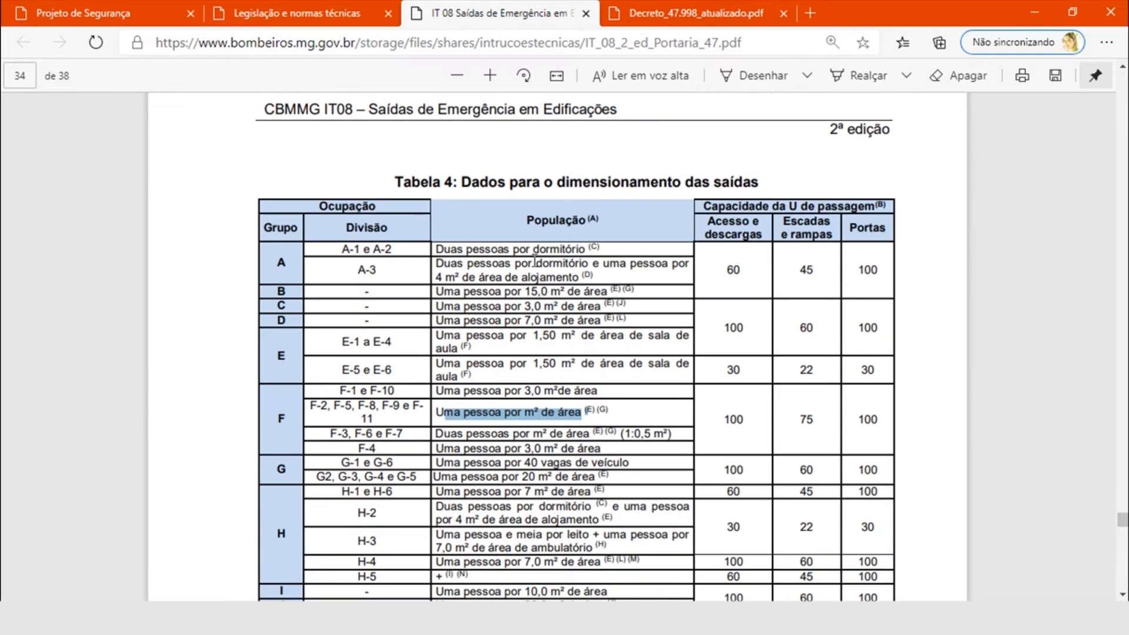
scroll(361, 280, "down", 1)
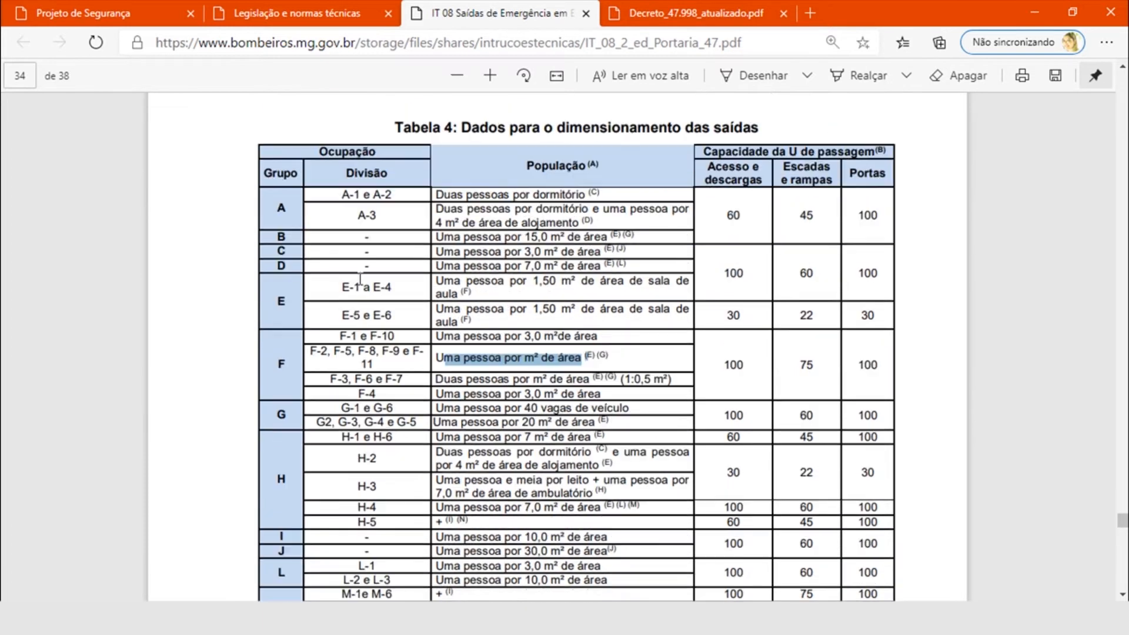
Highlight the E-5 e E-6 row of Tabela 4 and its population criterion per area of sala de aula
left_click(479, 319)
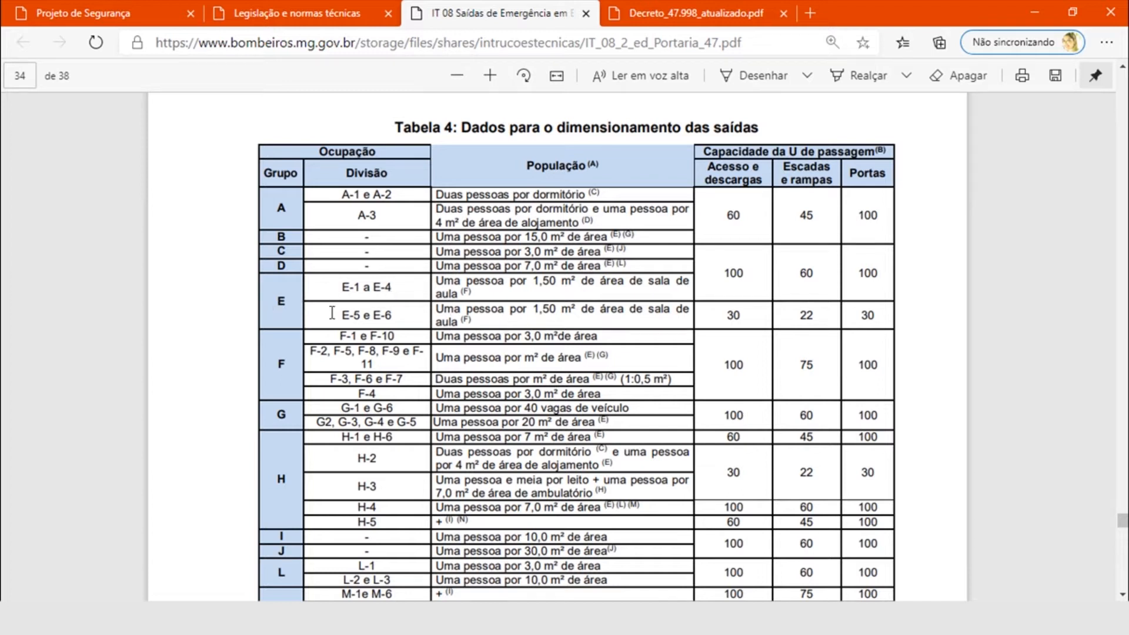
left_click_drag(338, 316, 868, 321)
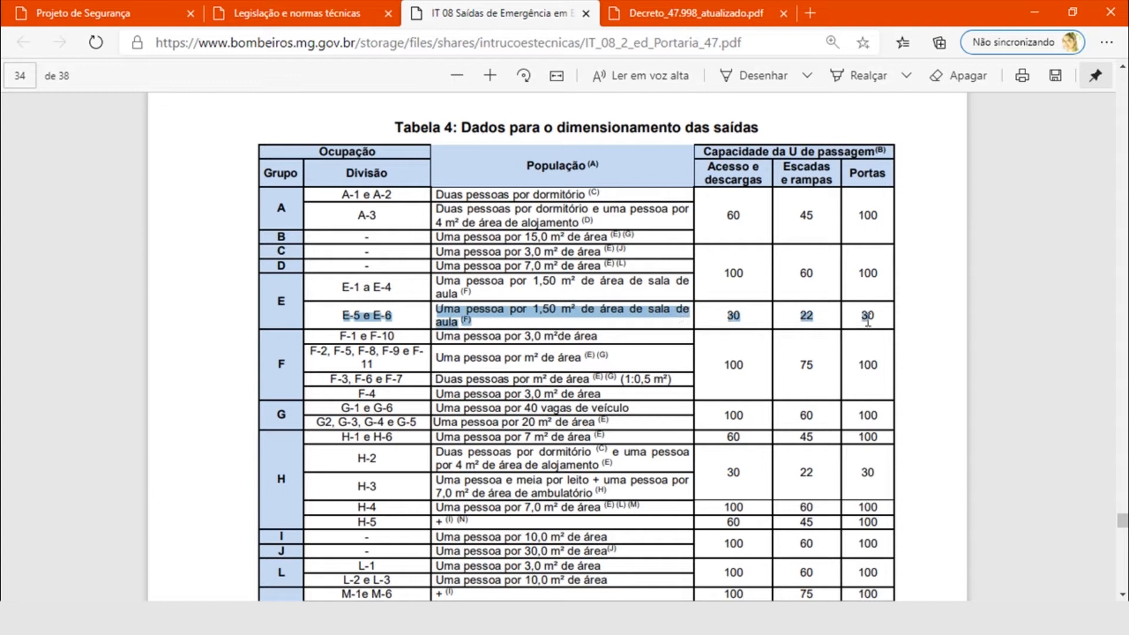
left_click(573, 320)
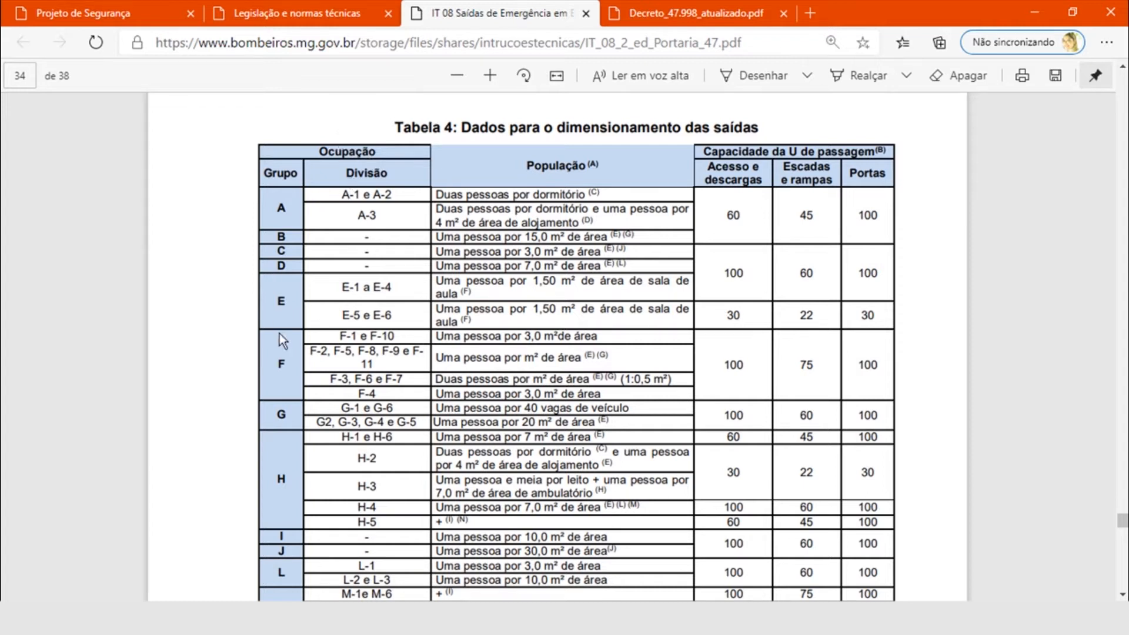
left_click_drag(343, 319, 359, 316)
left_click_drag(439, 310, 670, 315)
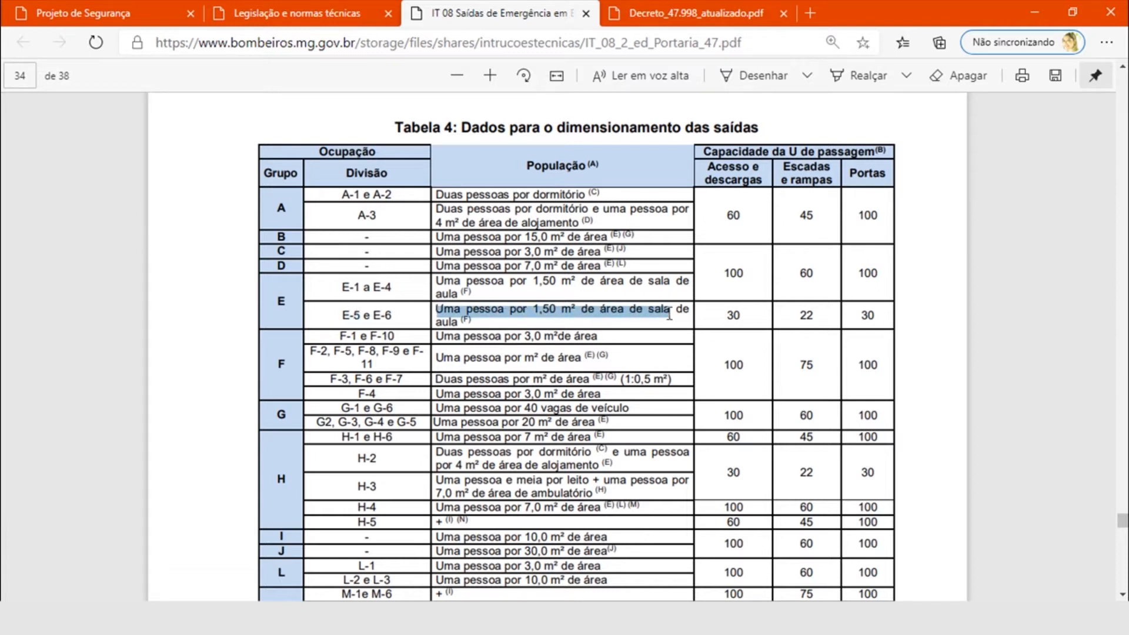
left_click(674, 318)
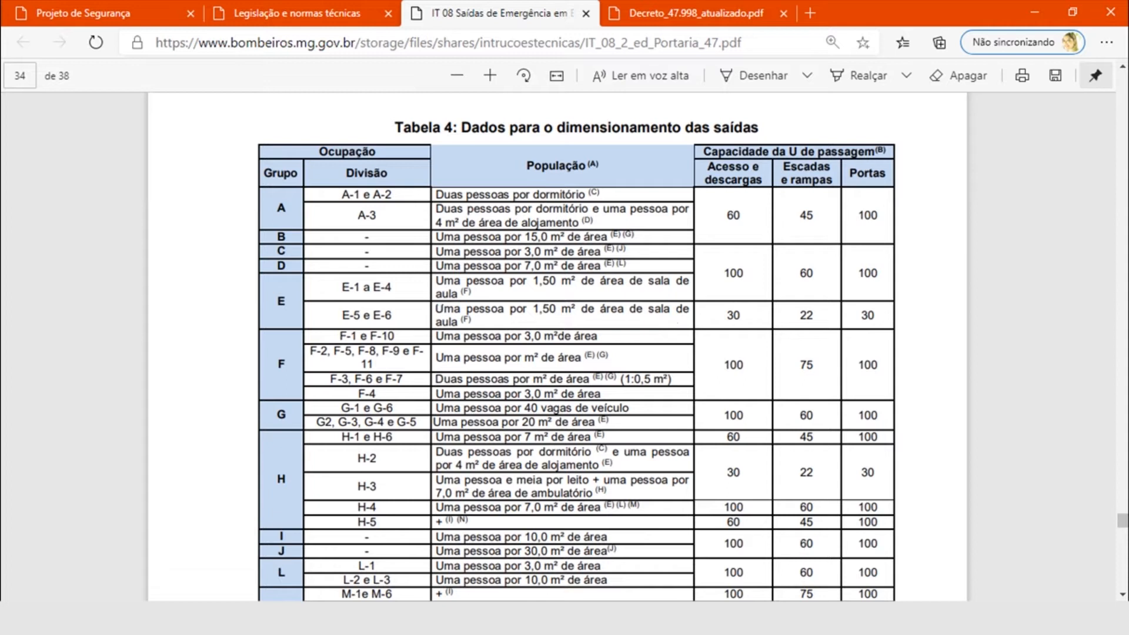
Switch to the AutoCAD floor plan and examine the areas and people counts of the school's rooms, starting with SALA 03
left_click(828, 550)
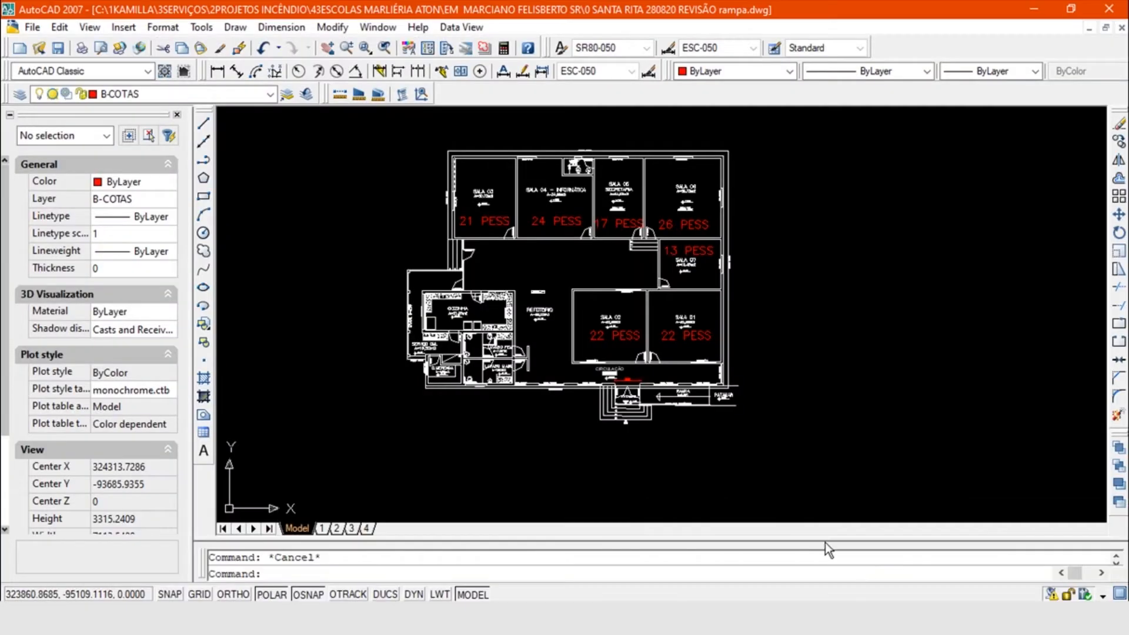
scroll(407, 174, "up", 3)
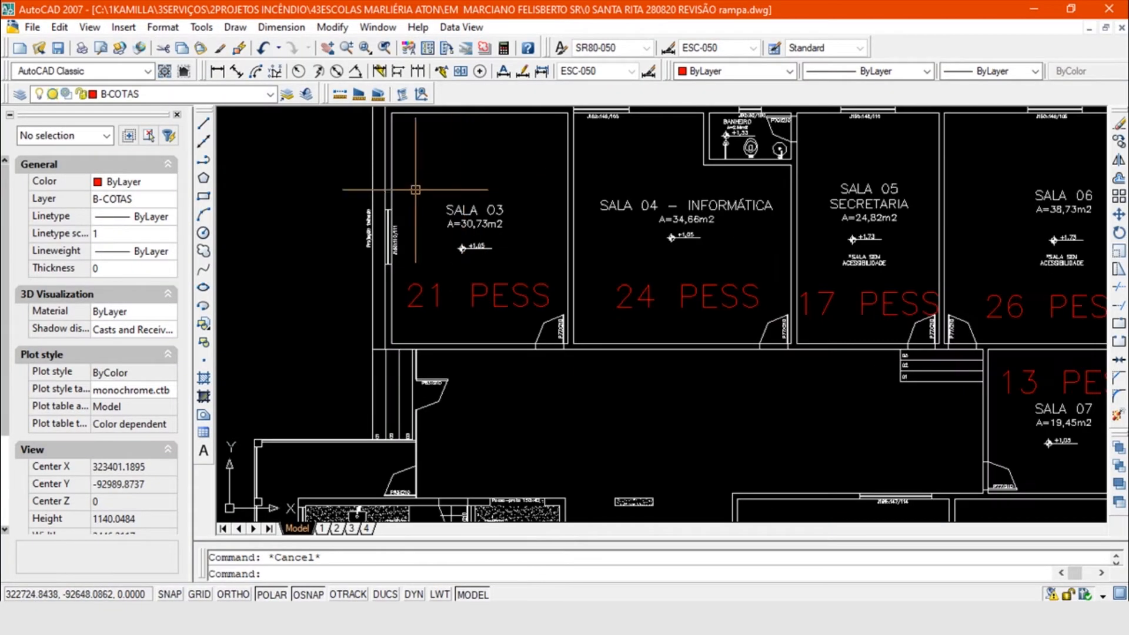
mouse_move(921, 289)
left_mouse_down()
mouse_move(858, 228)
mouse_move(825, 169)
left_mouse_up()
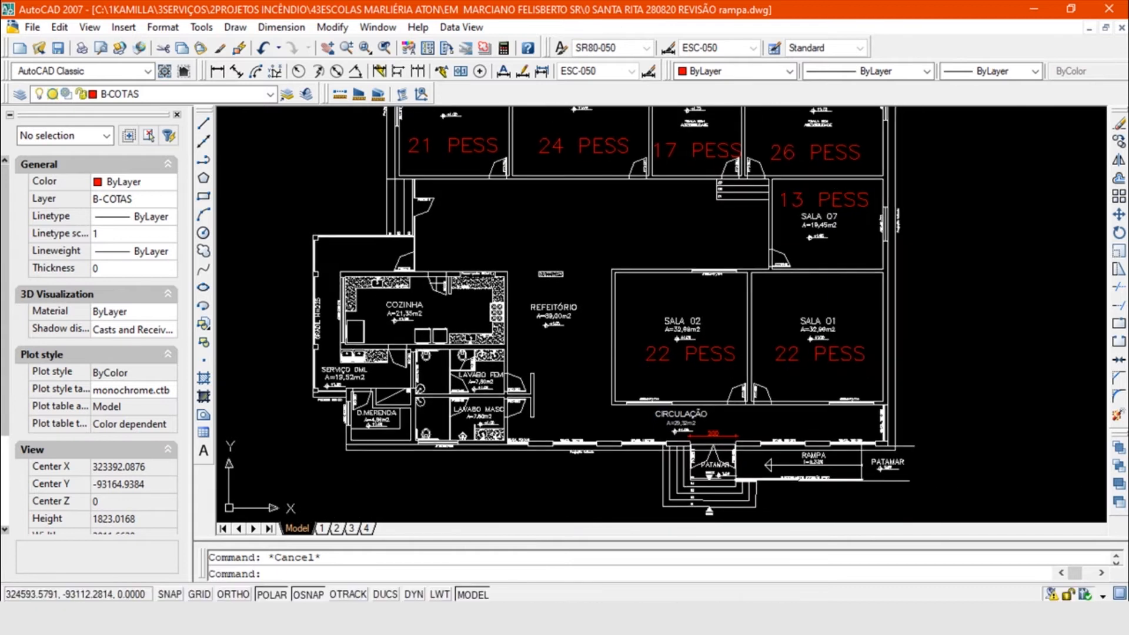
scroll(793, 307, "up", 5)
scroll(887, 323, "down", 4)
left_click_drag(555, 215, 631, 411)
scroll(795, 241, "down", 4)
mouse_move(832, 387)
left_mouse_down()
mouse_move(785, 234)
mouse_move(809, 365)
left_mouse_up()
scroll(622, 260, "up", 11)
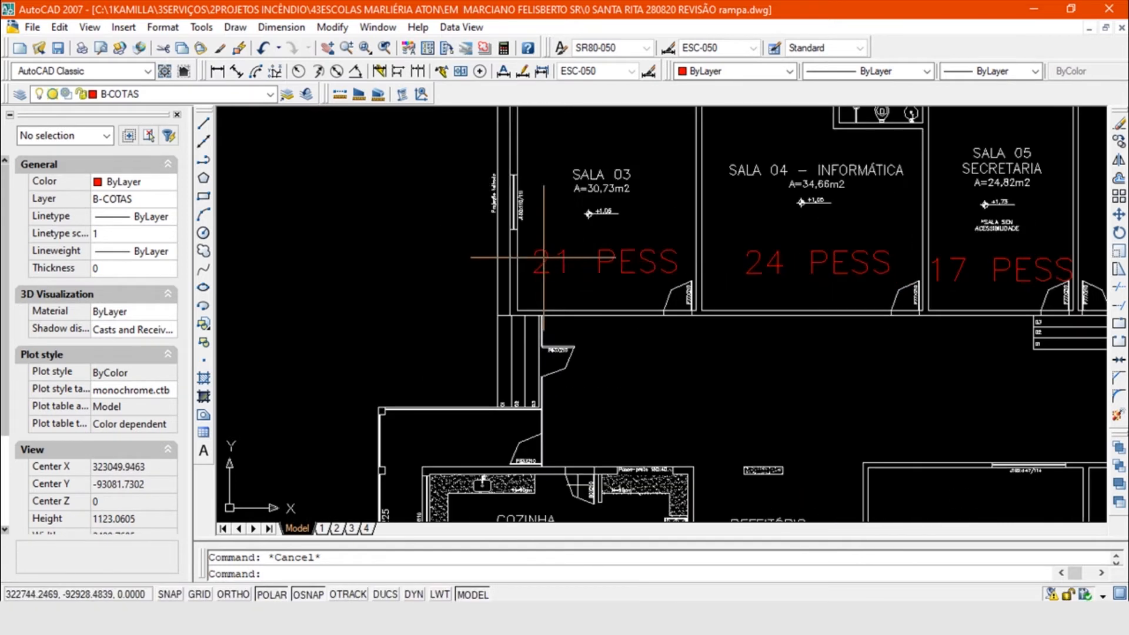
left_click_drag(651, 200, 620, 318)
scroll(620, 317, "down", 3)
left_click_drag(643, 277, 591, 281)
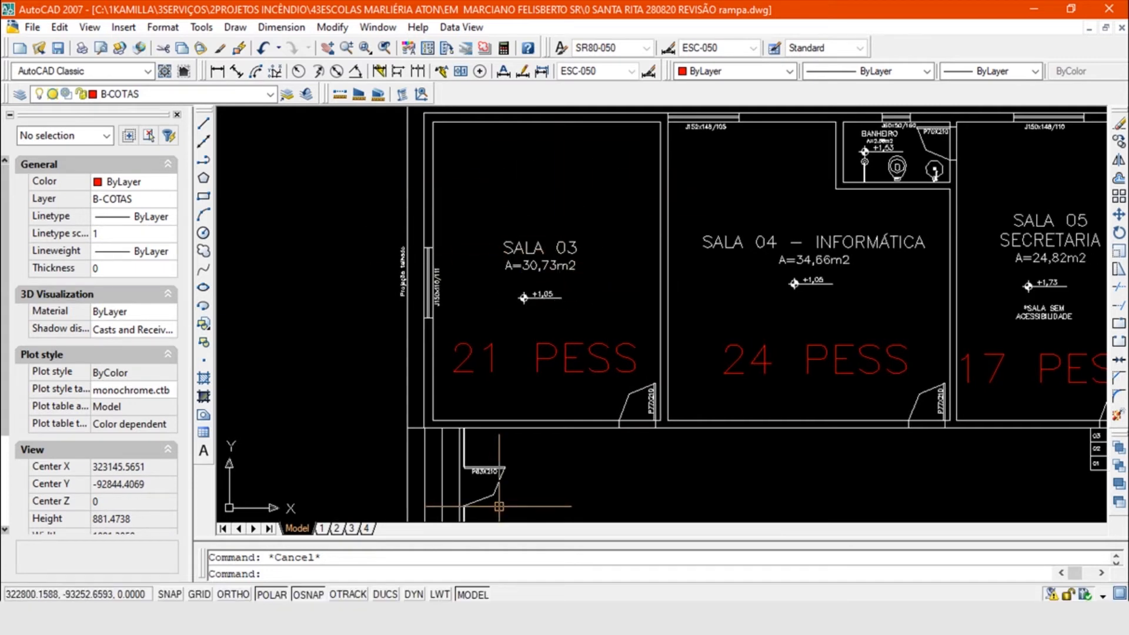
Switch to the calculator and divide SALA 03's area of 30,73 by 1,5 for its population, highlighting the decimals of the result
key("alt+Tab")
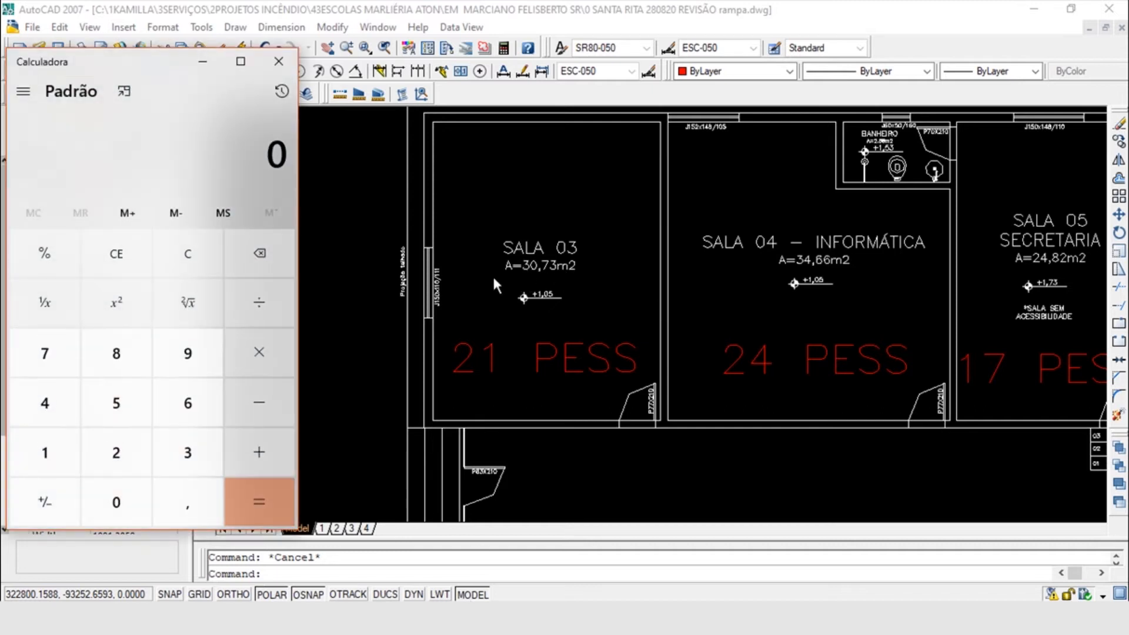
type("3")
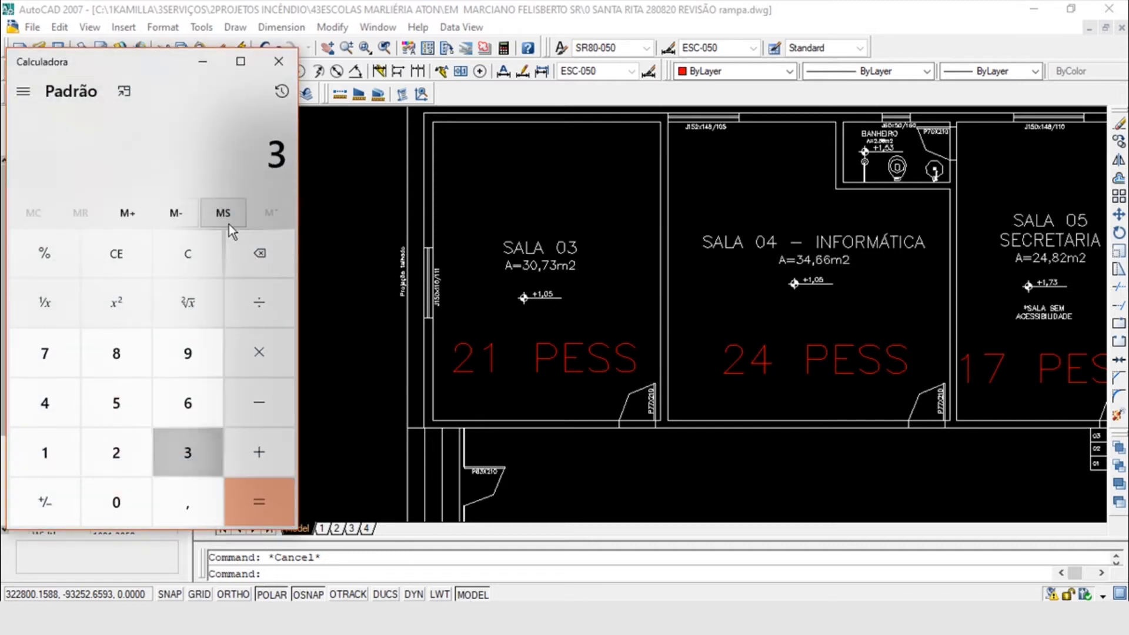
type("0,73")
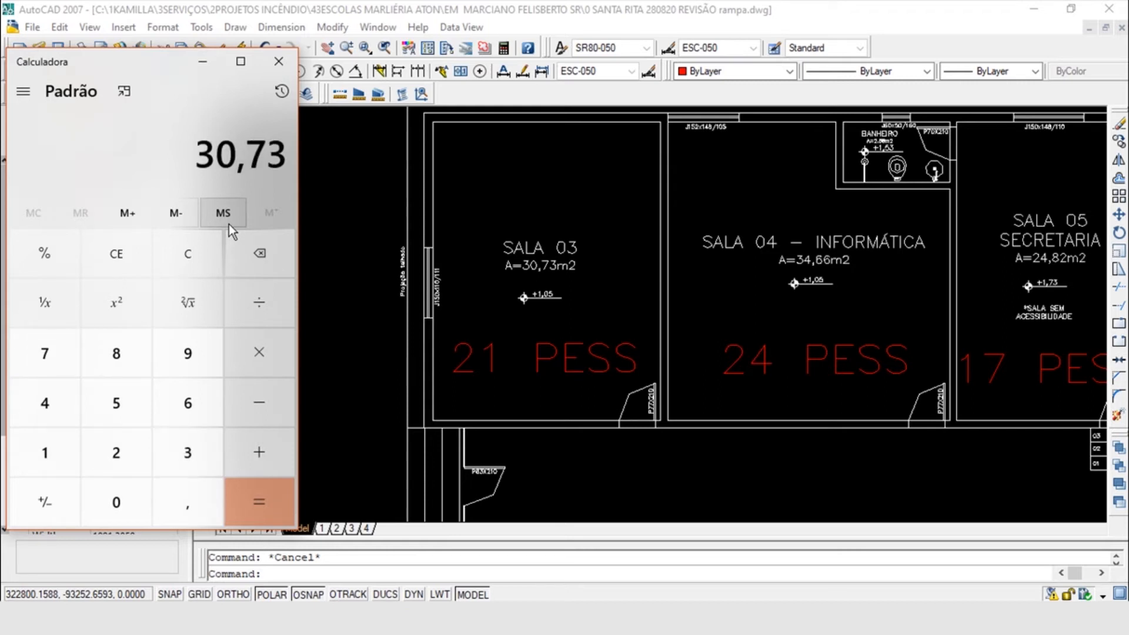
key("slash")
type("1,5")
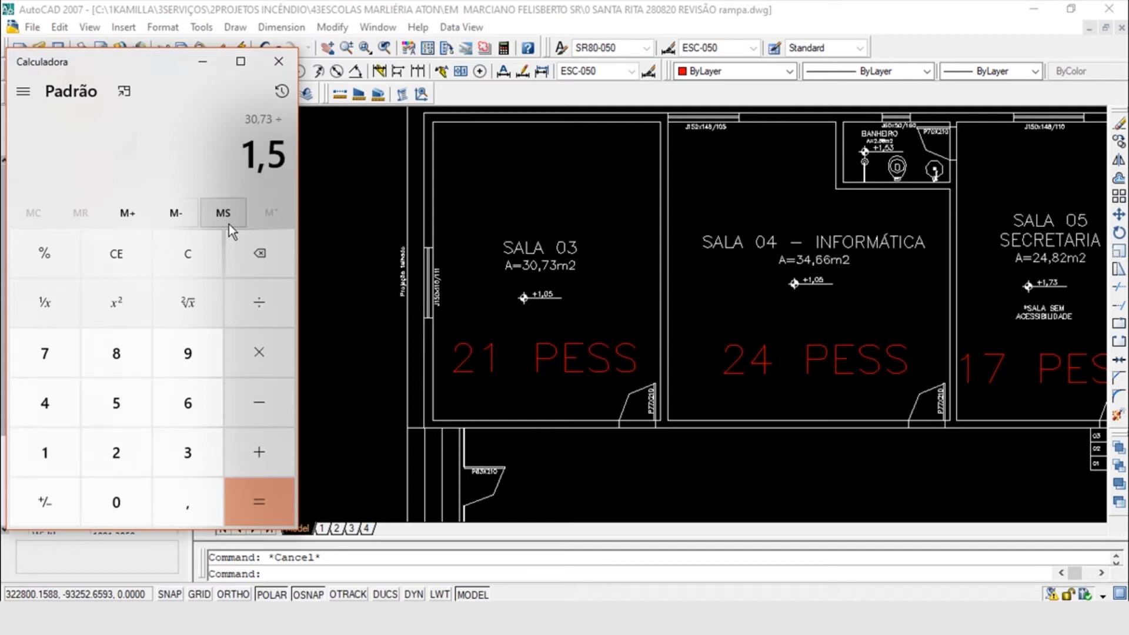
key("Return")
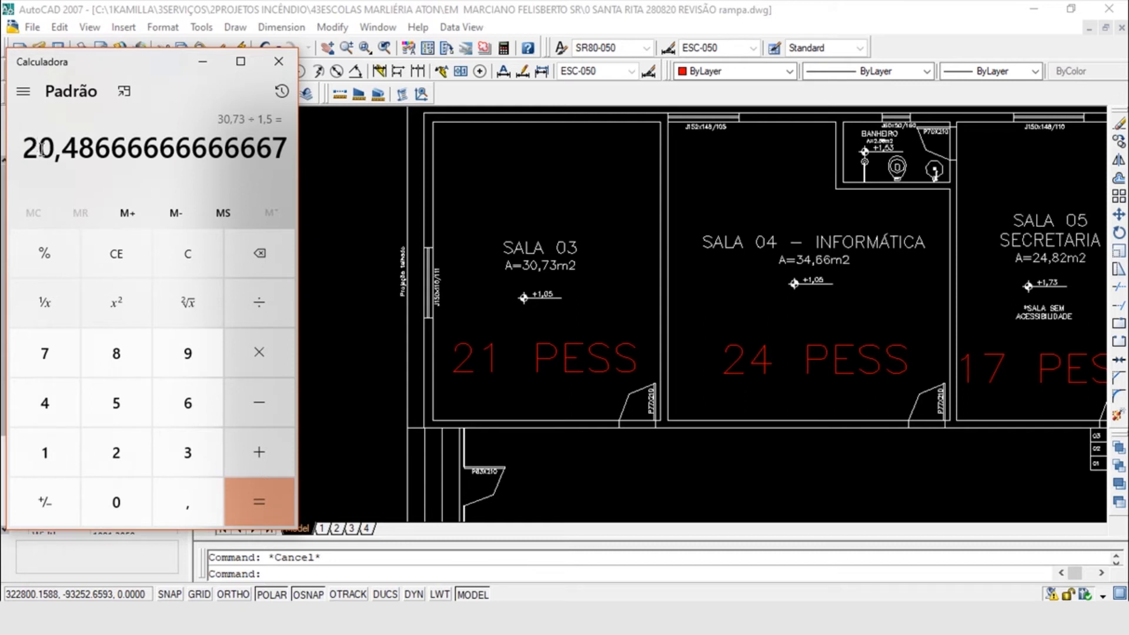
mouse_move(71, 147)
left_mouse_down()
mouse_move(287, 159)
mouse_move(39, 148)
mouse_move(231, 150)
left_mouse_up()
left_click(268, 159)
left_click_drag(86, 146, 181, 147)
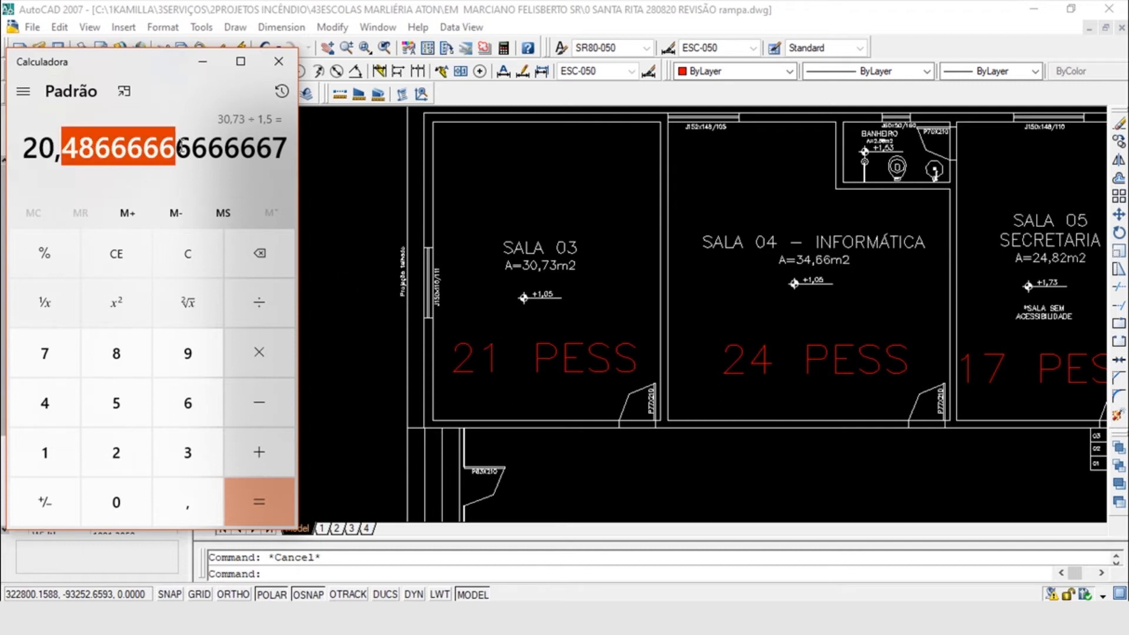
left_click(213, 138)
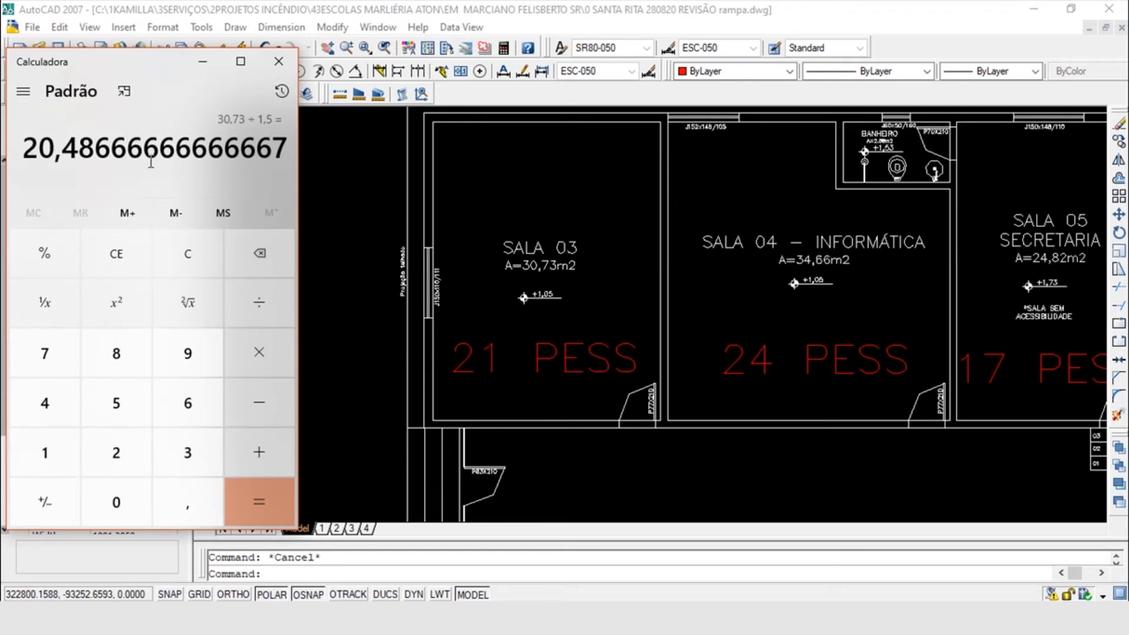
Clear the calculation, divide SALA 04's area of 34,66 by 1,5 for its population, and close the calculator
left_click(188, 254)
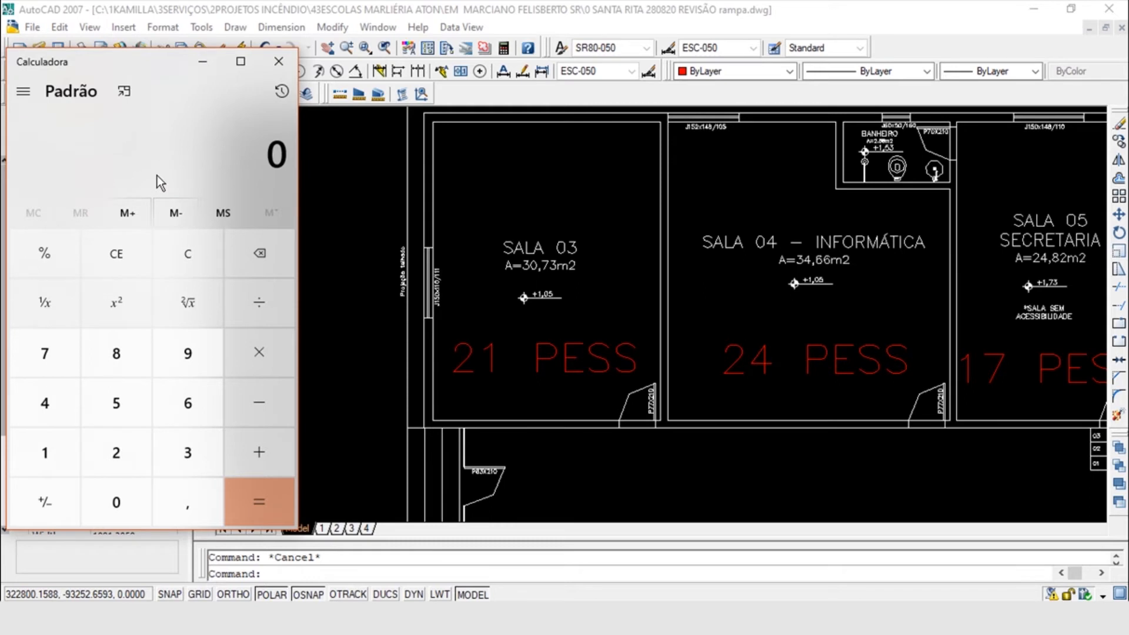
type("34,66")
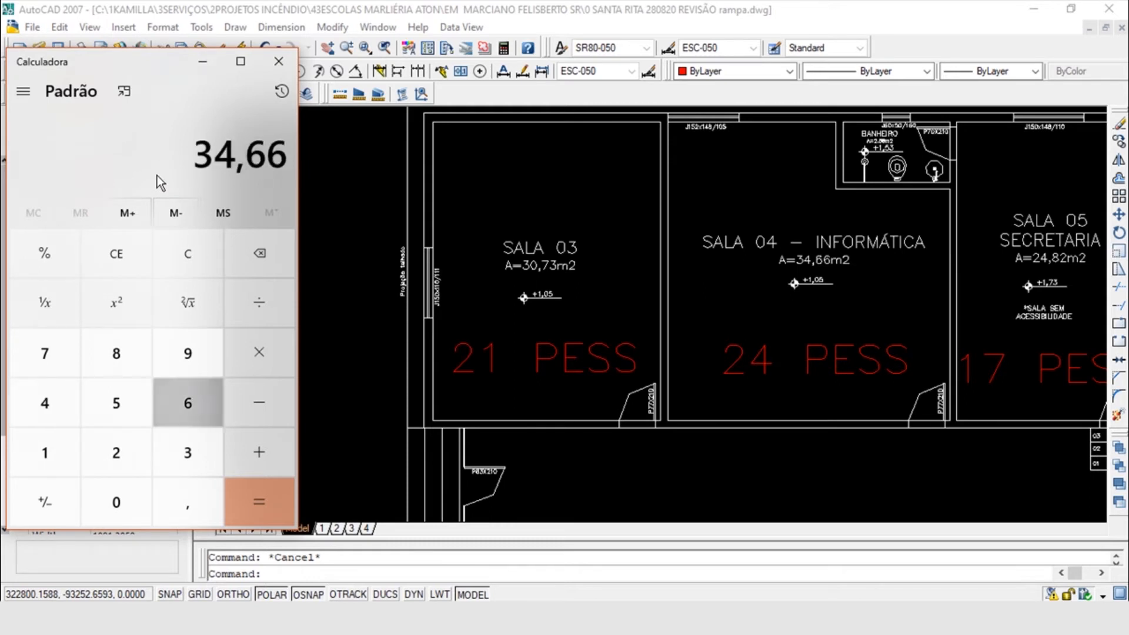
type("/1,5")
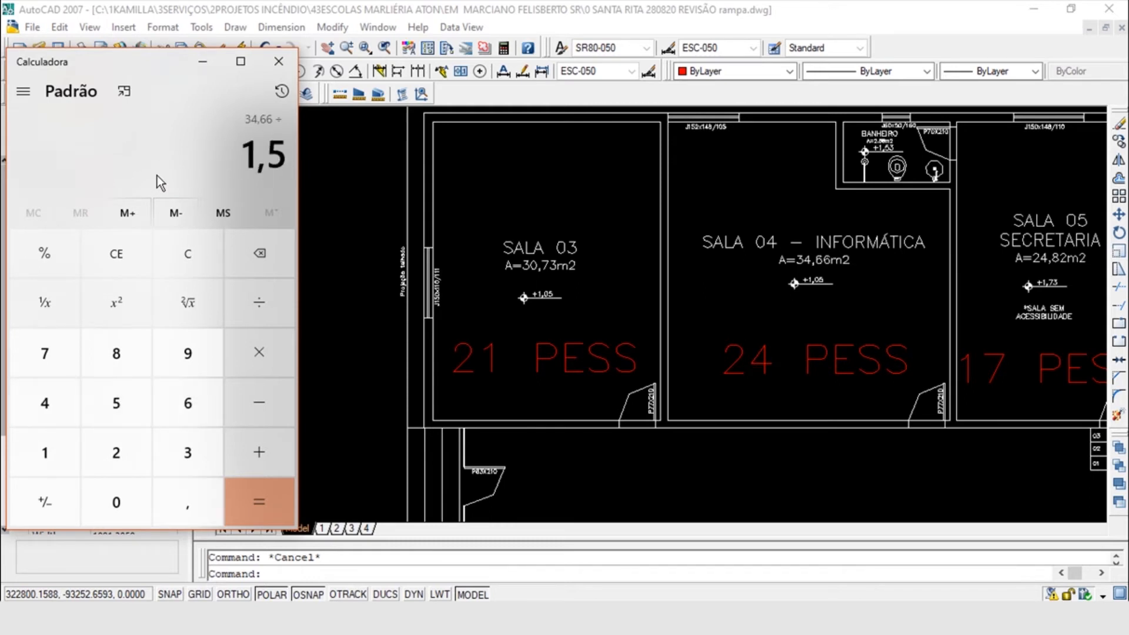
key("Return")
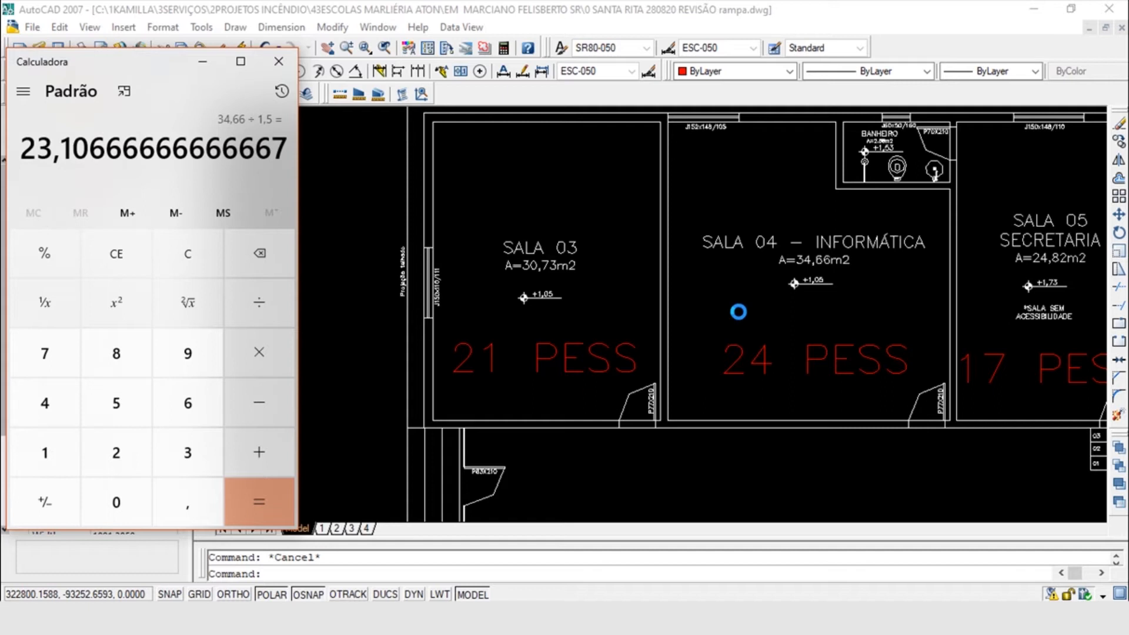
left_click(280, 61)
Copy the entire floor plan, including the people counts, into the empty area beside the original
scroll(471, 253, "down", 2)
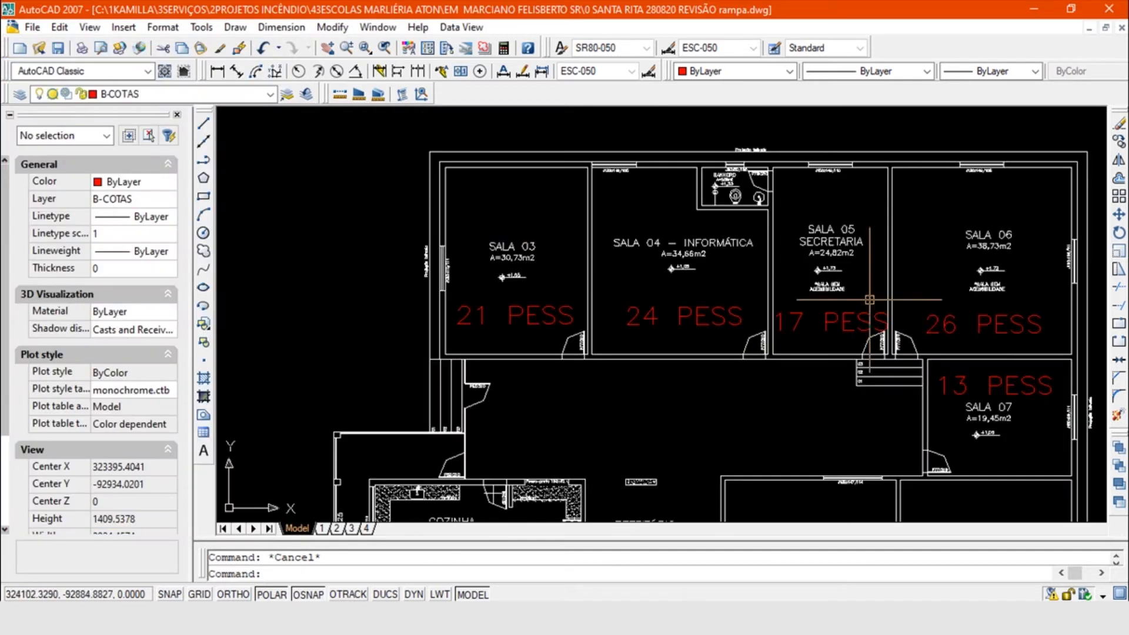
scroll(870, 300, "down", 2)
scroll(817, 259, "down", 1)
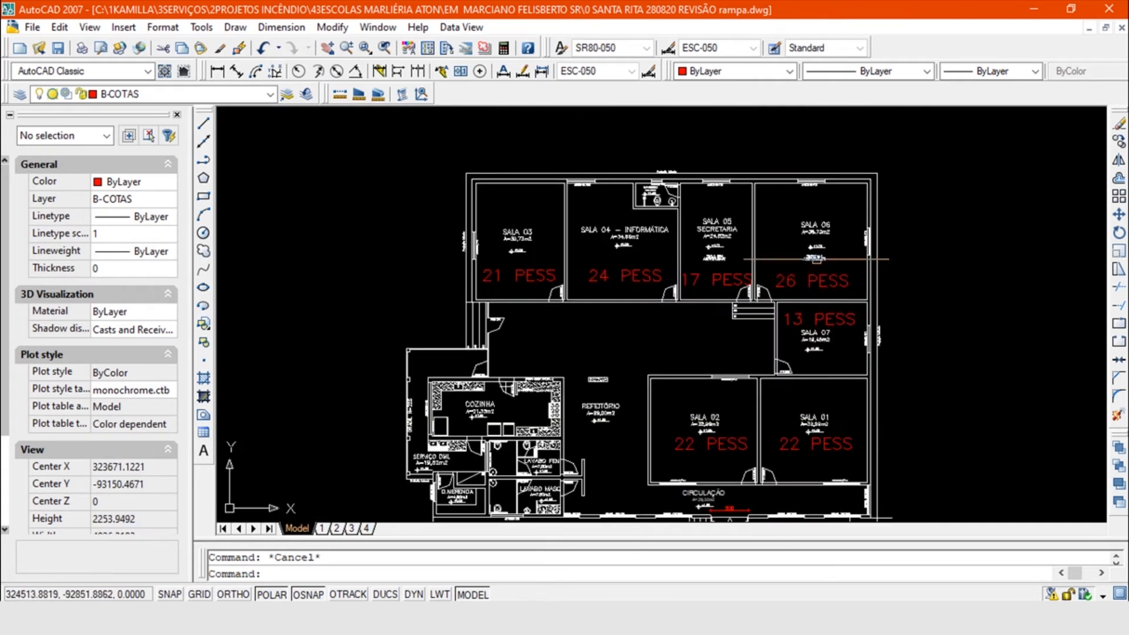
left_click_drag(674, 390, 674, 240)
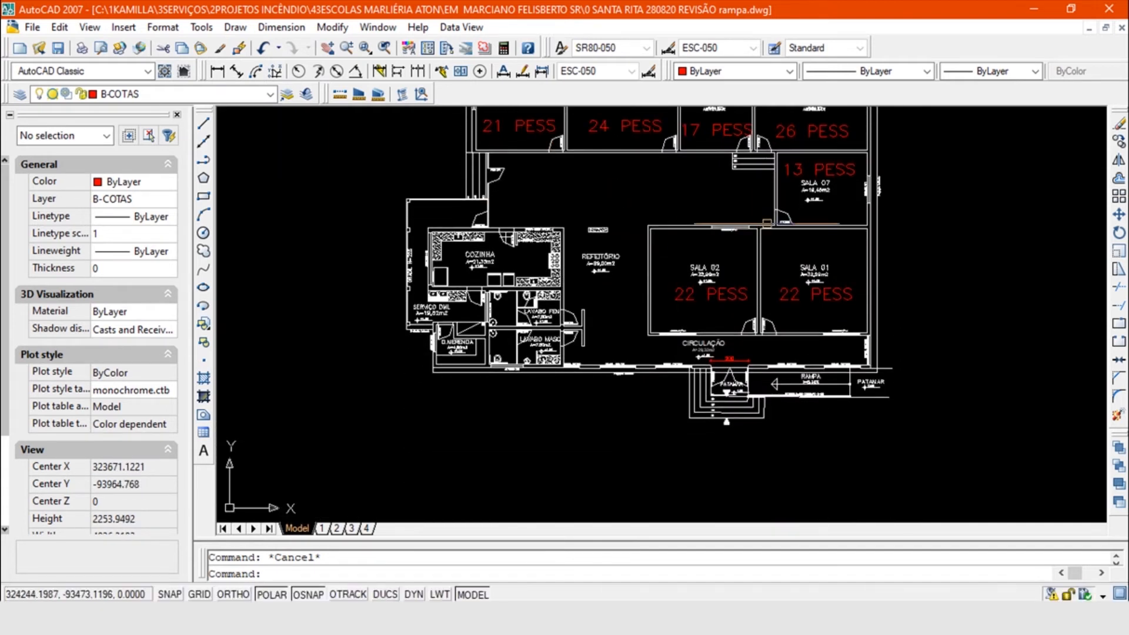
left_click_drag(767, 223, 722, 285)
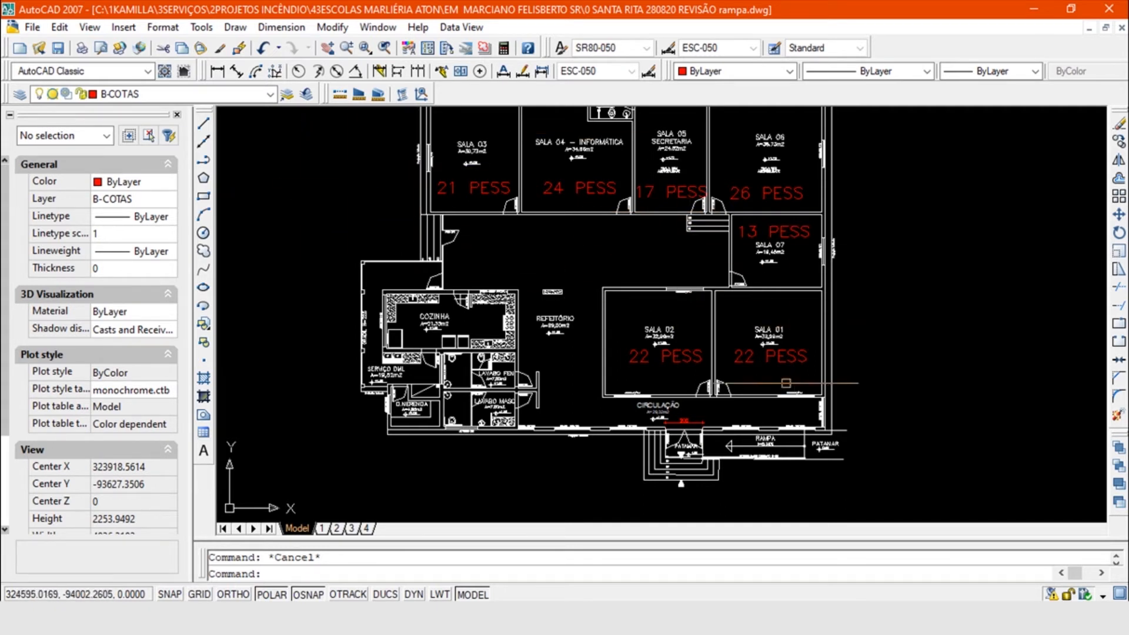
scroll(508, 313, "down", 5)
left_click(365, 139)
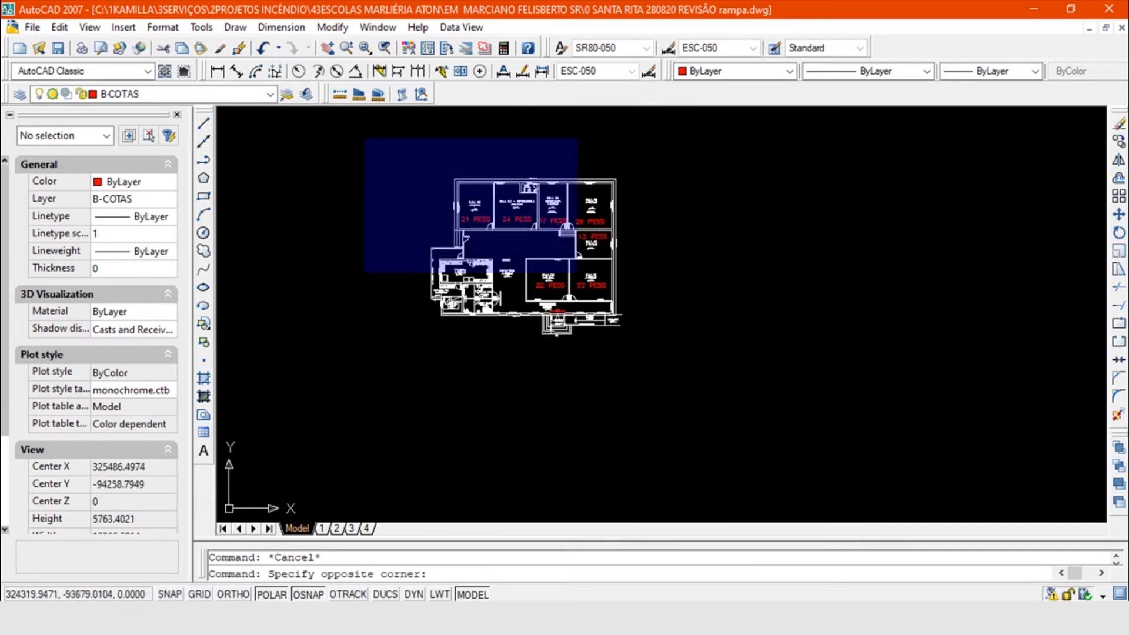
left_click(689, 378)
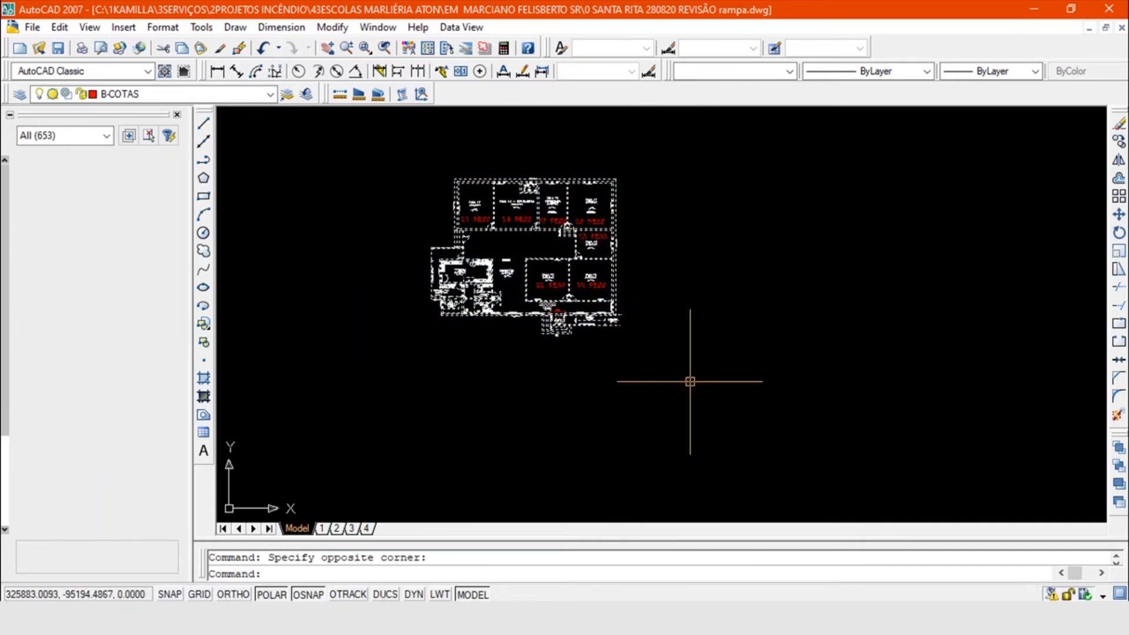
left_click(1119, 141)
left_click(520, 136)
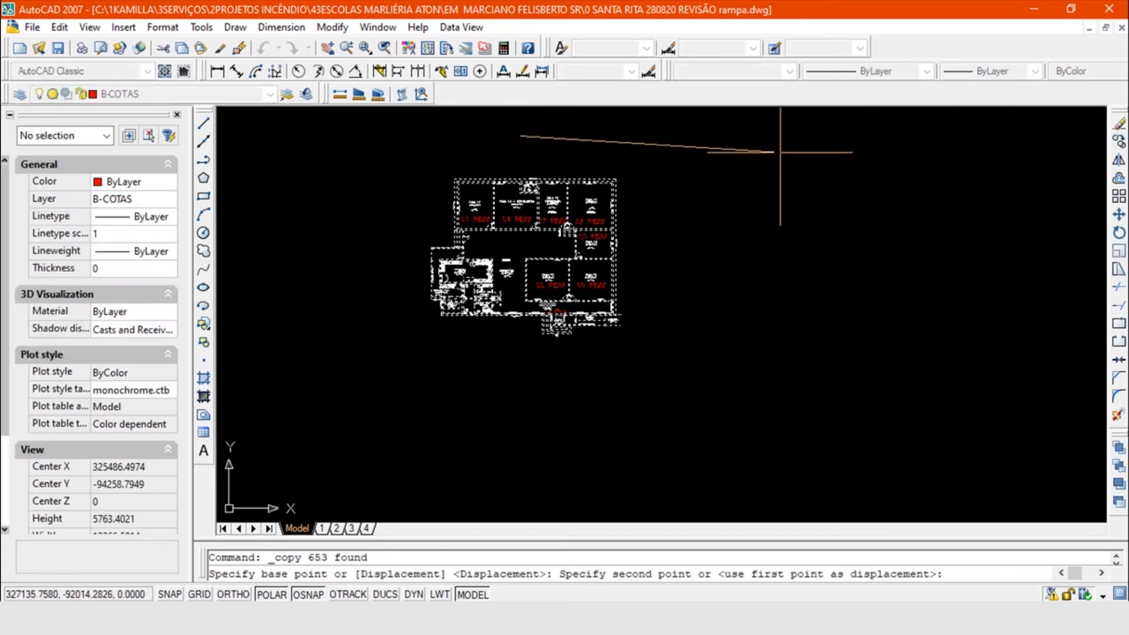
left_click(787, 135)
key("Return")
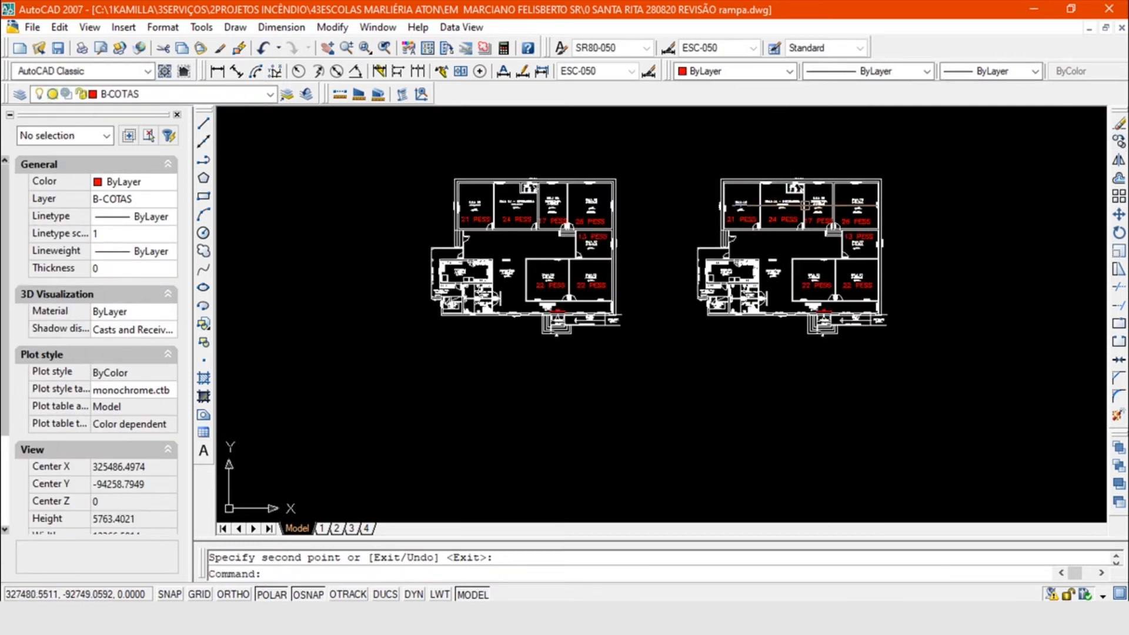
Erase SALA 03's labels, people count and enclosing wall lines and door next to the corridor from the copied floor plan
left_click_drag(805, 206, 606, 172)
scroll(533, 182, "up", 5)
left_click(593, 129)
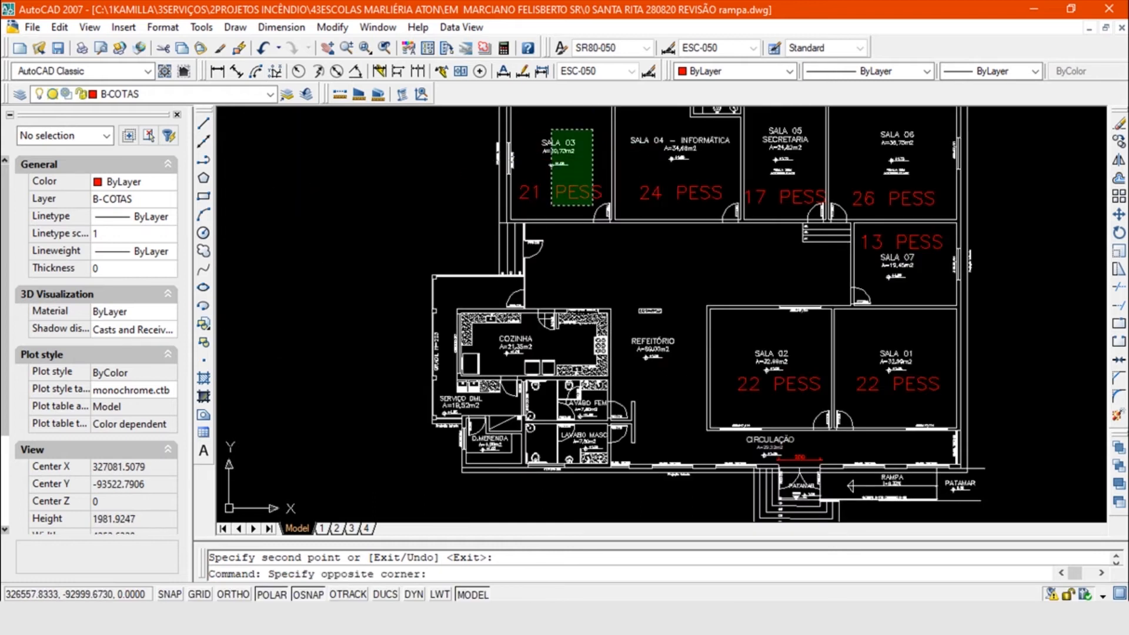
left_click(549, 230)
key("Delete")
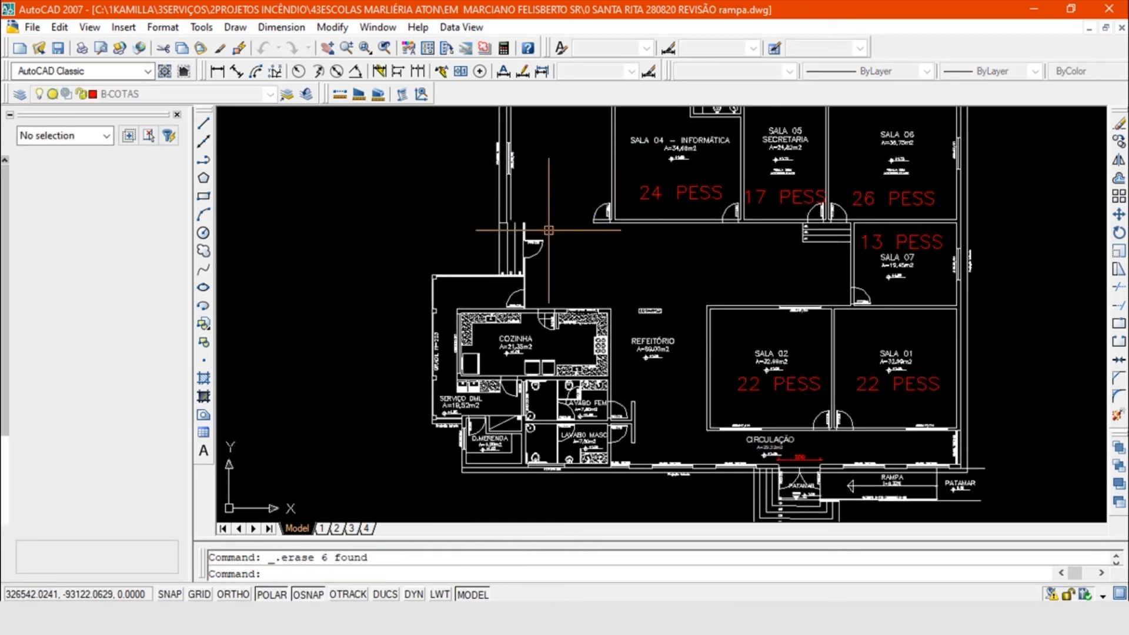
scroll(583, 210, "up", 3)
left_click(589, 256)
key("Delete")
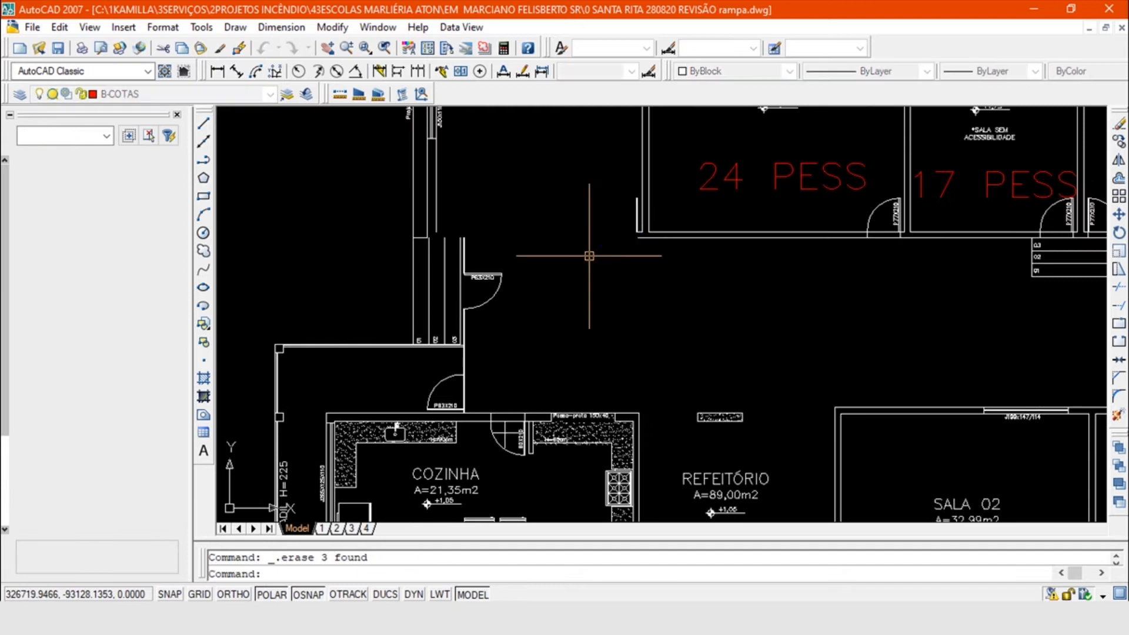
Compare the copied floor plan with the original, and delete the entire copy
scroll(557, 263, "down", 2)
scroll(557, 148, "down", 2)
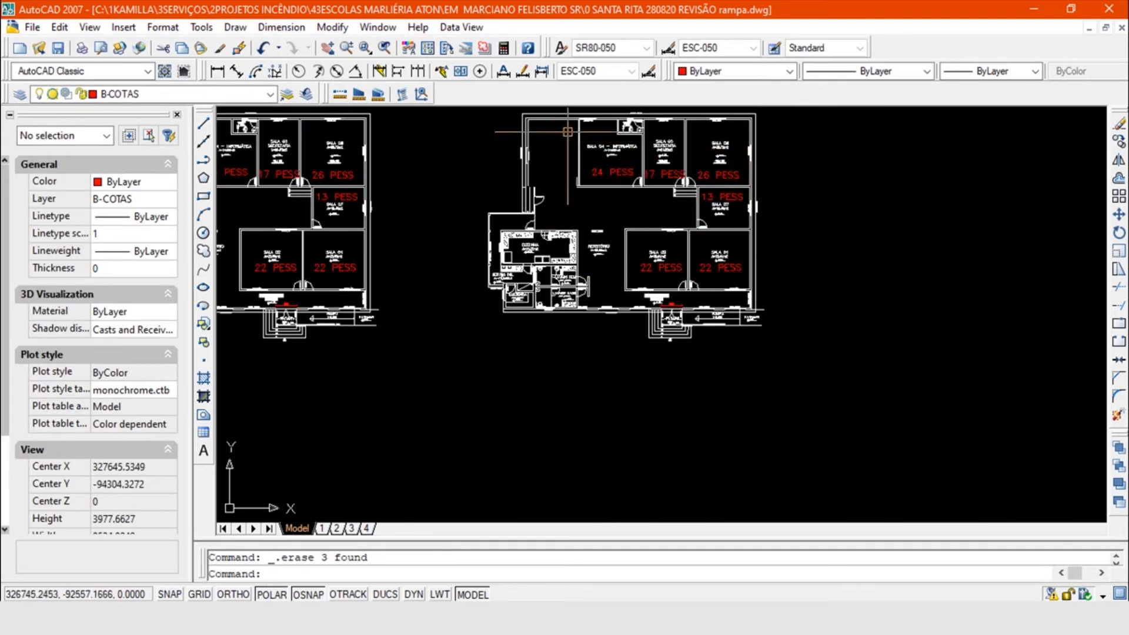
left_click_drag(605, 188, 687, 218)
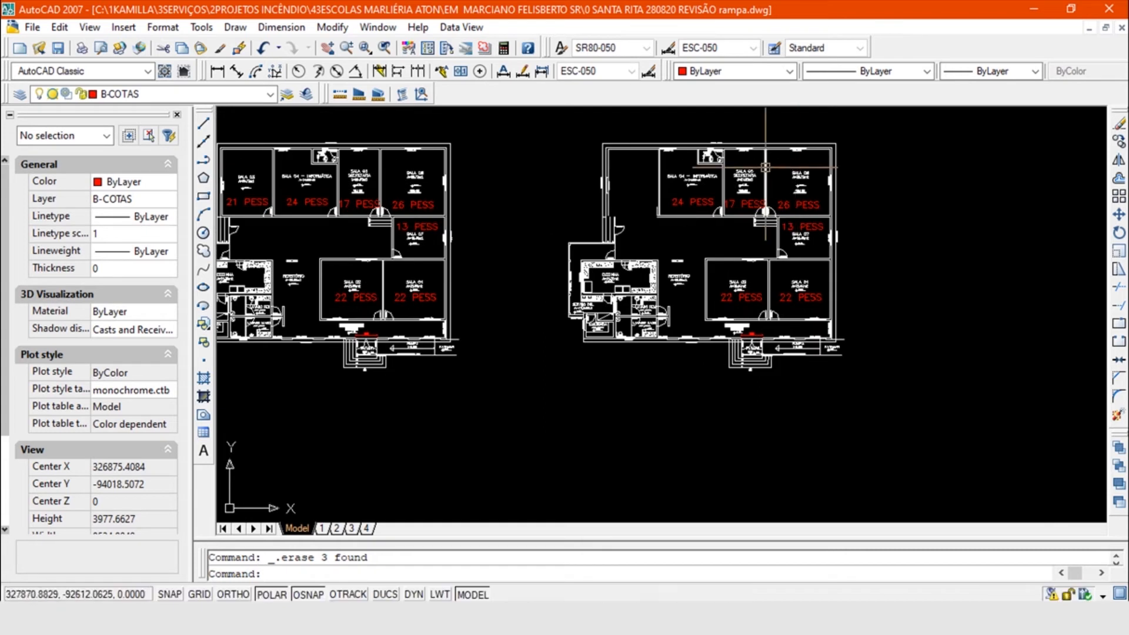
left_click_drag(696, 195, 755, 186)
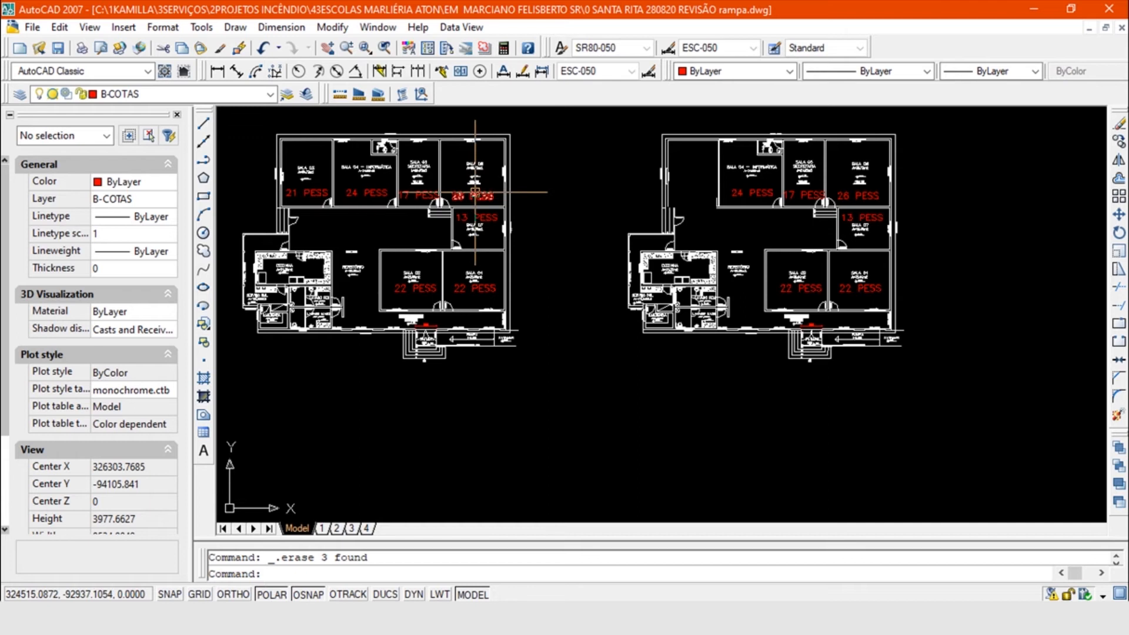
scroll(527, 197, "down", 2)
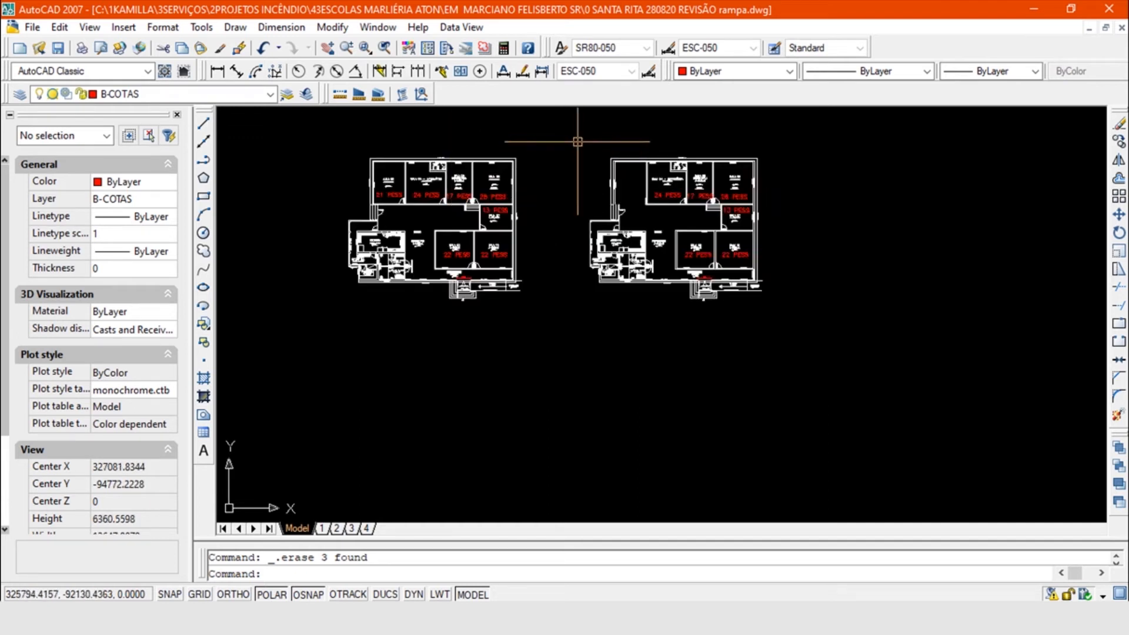
left_click(577, 141)
left_click(841, 356)
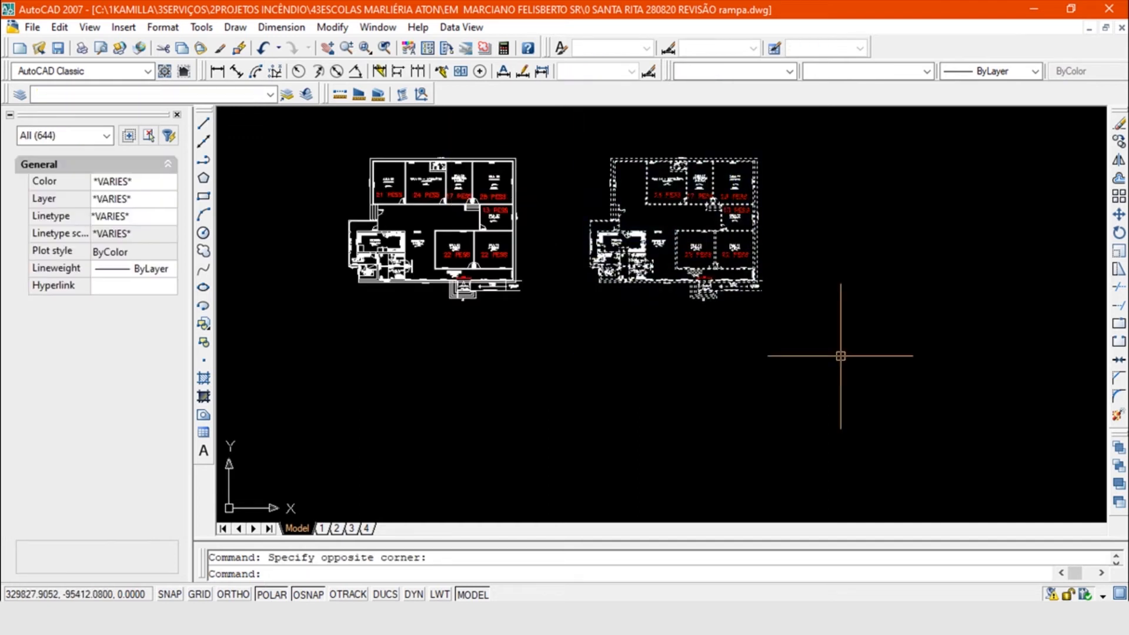
key("Delete")
Switch to the Excel sheet Plan2 and review the CÁLCULO DE POPULAÇÃO table, highlighting its Larguras em metros row
scroll(353, 203, "up", 4)
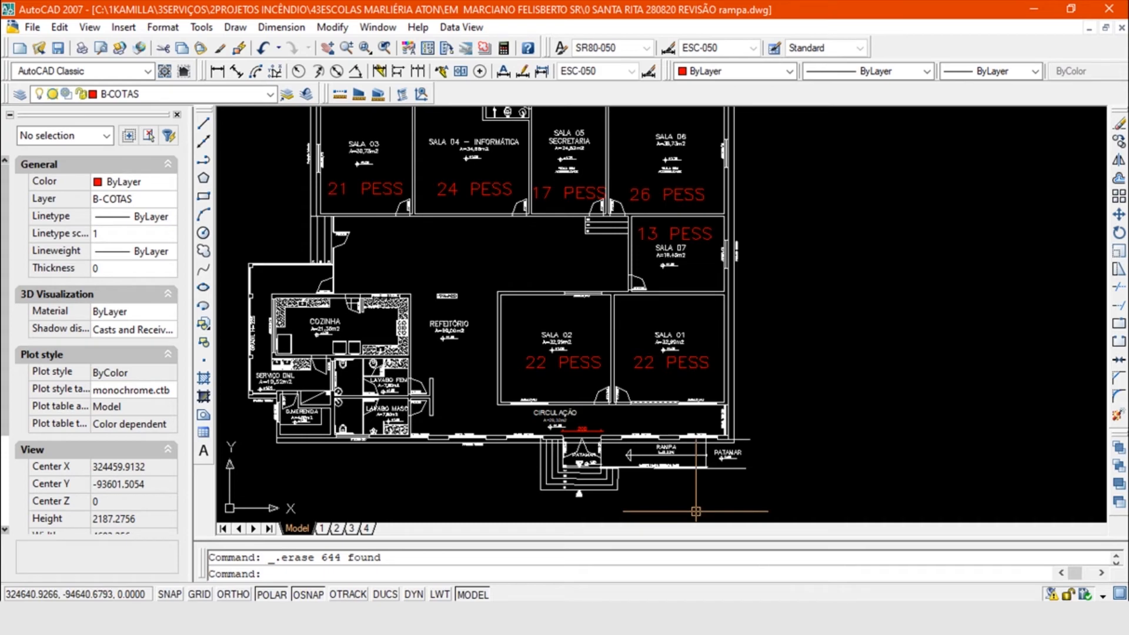
key("alt+Tab")
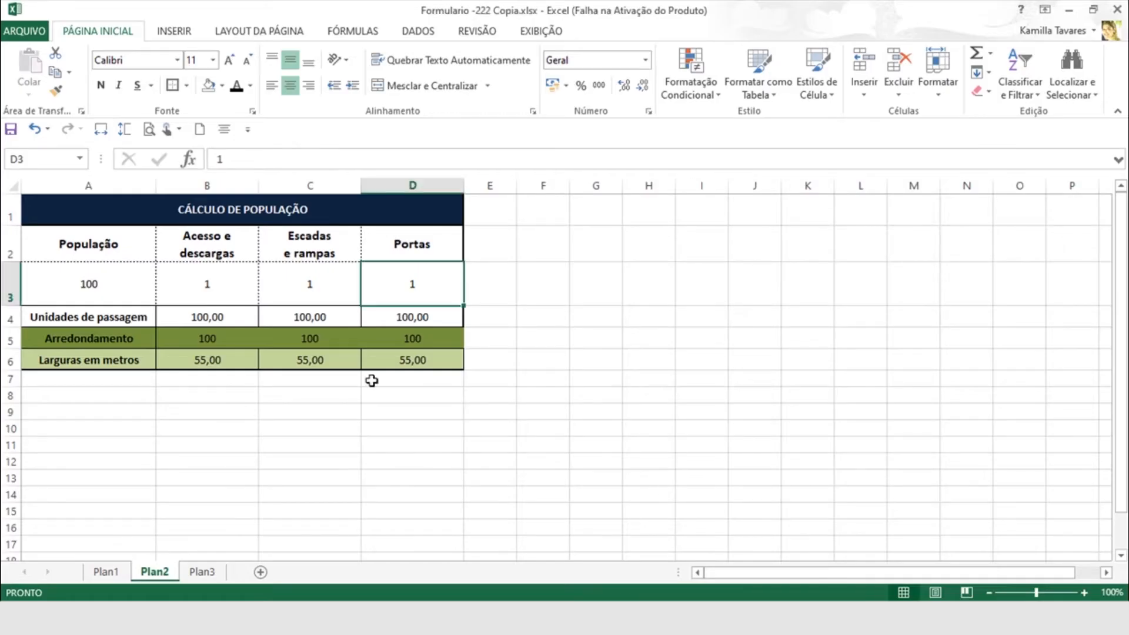
left_click_drag(103, 227, 396, 363)
left_click(360, 426)
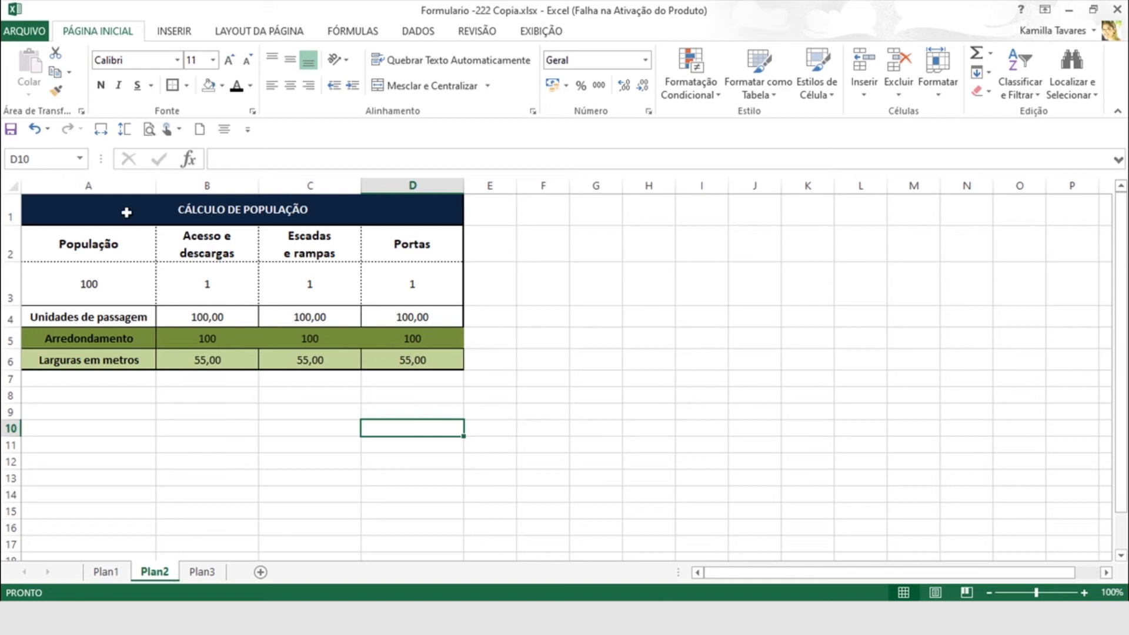
left_click_drag(67, 363, 416, 360)
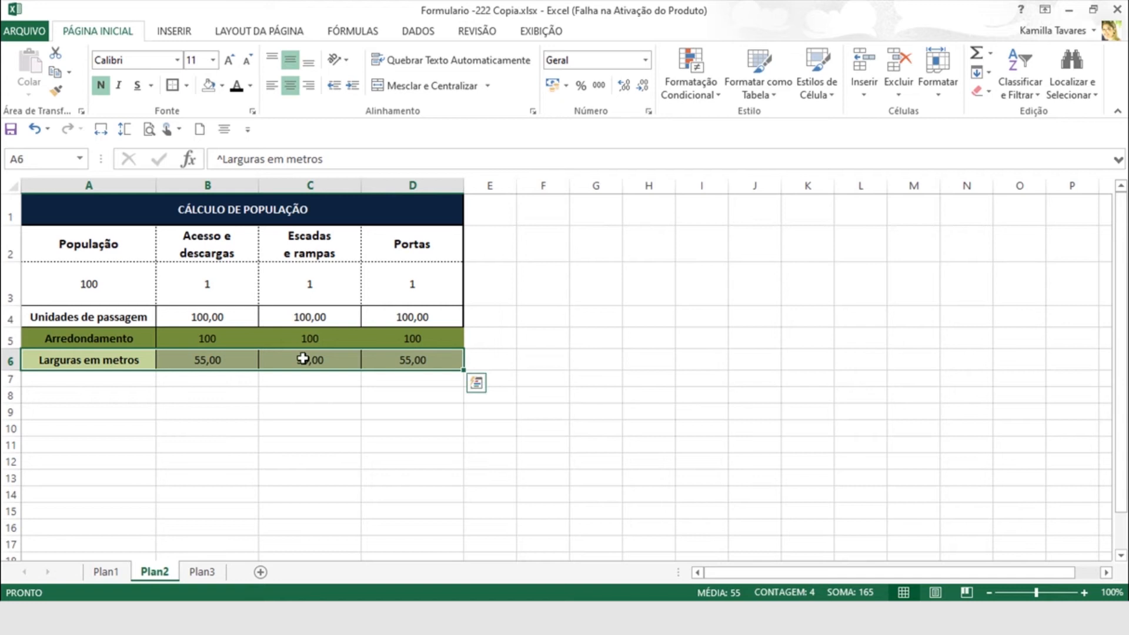
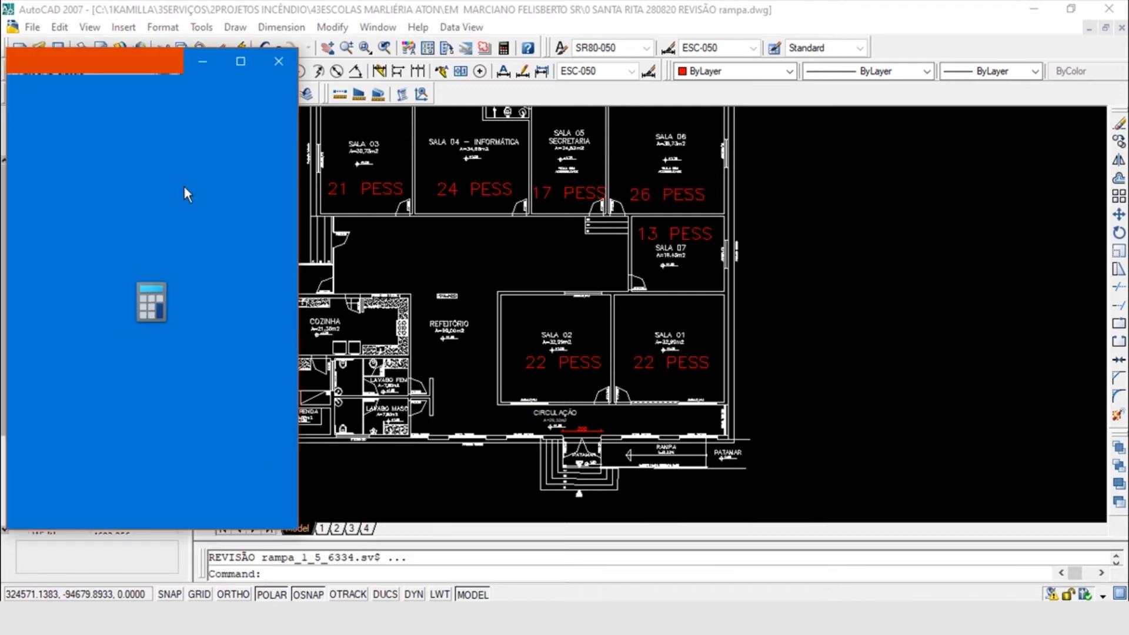
Add up the populations of all rooms on the floor plan in the calculator: 21+24+17+26+13+22+22
type("21")
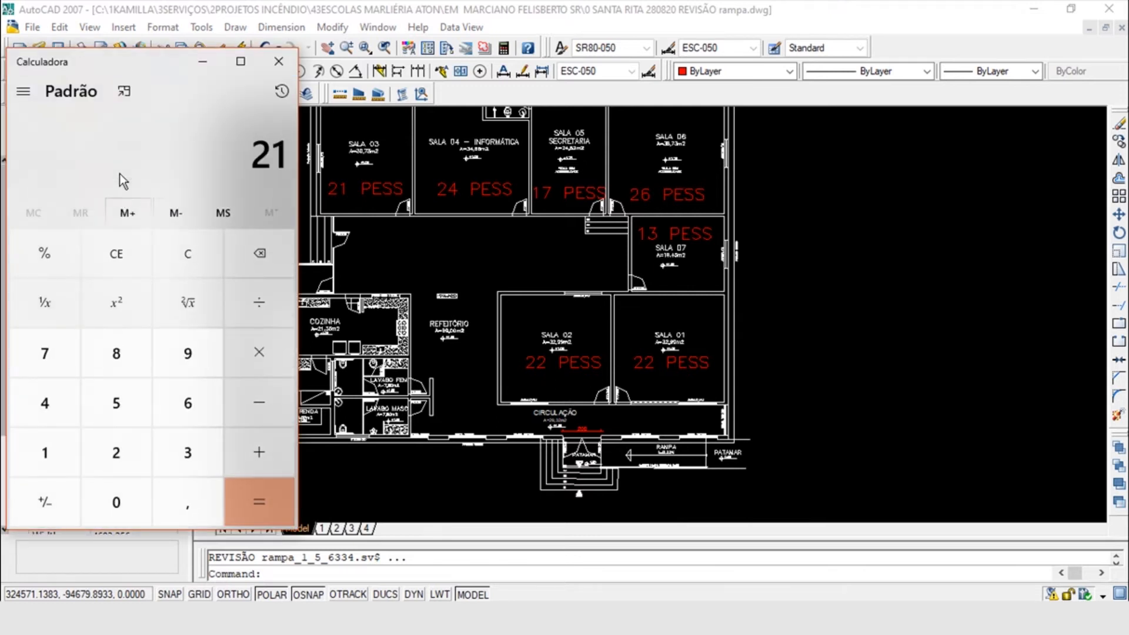
type("+24+17+26+13+")
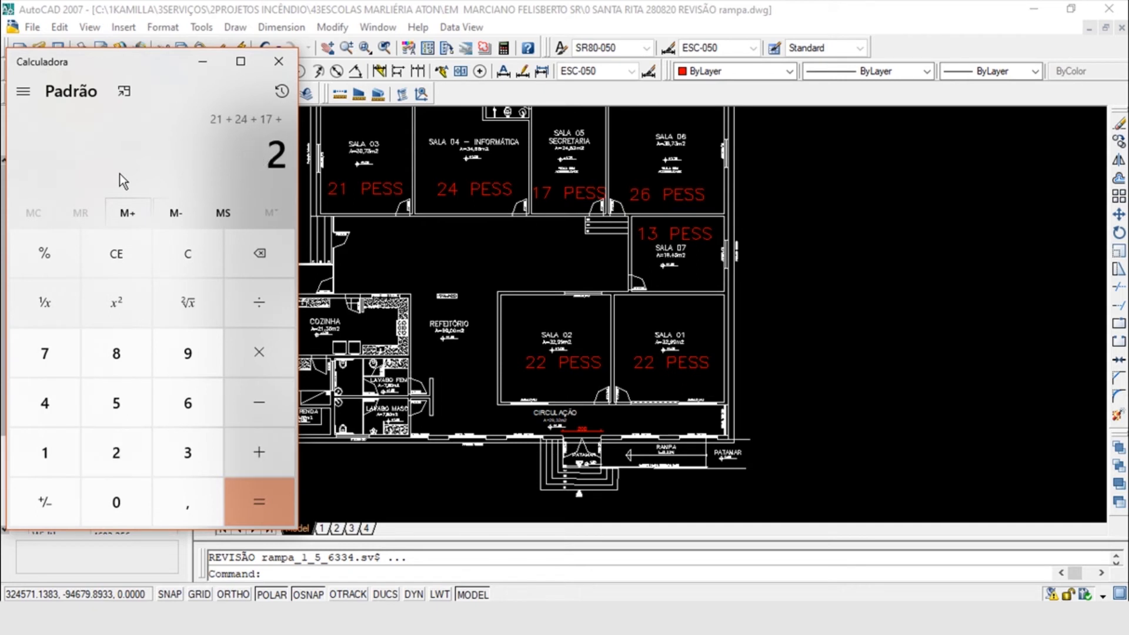
type("22+22")
key("Return")
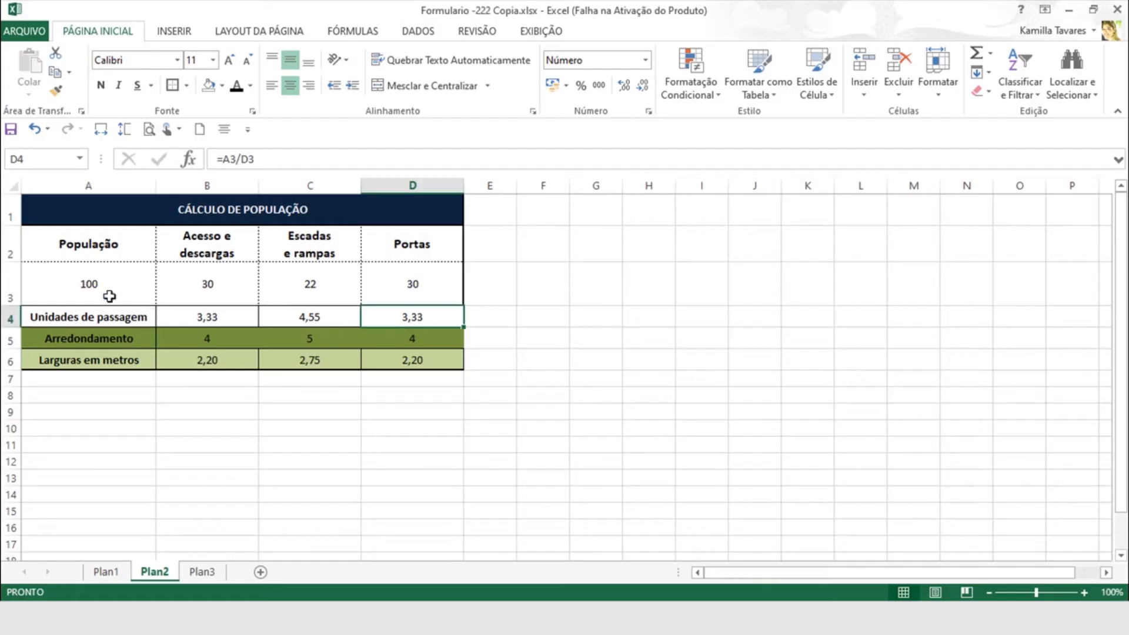
Set the População value in the CÁLCULO DE POPULAÇÃO table to 145
left_click(89, 291)
type("1")
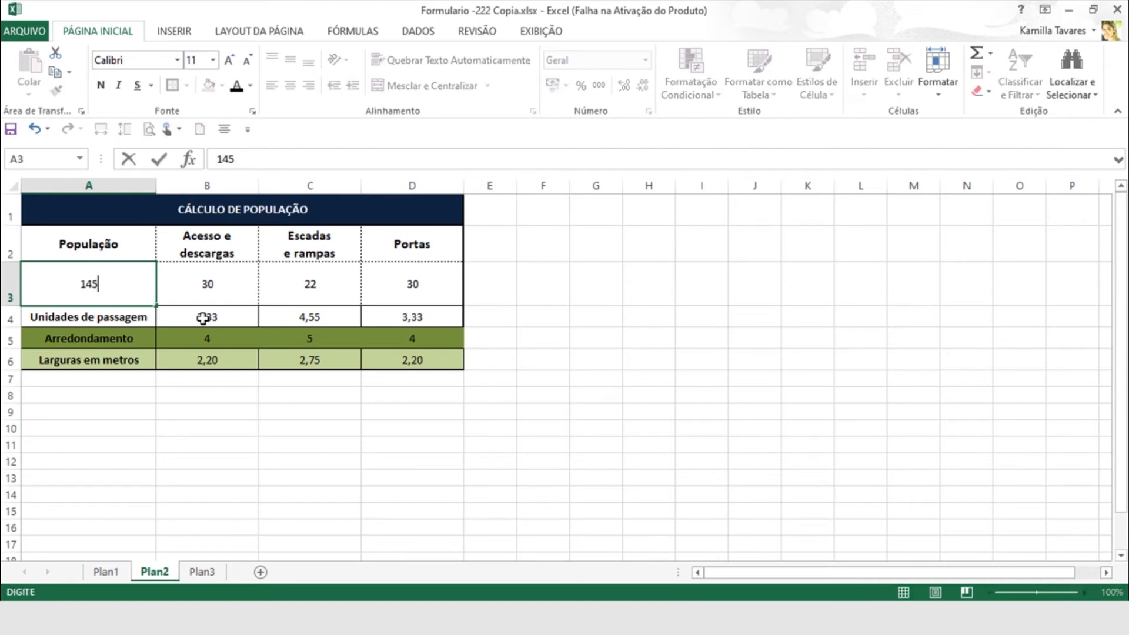
type("45")
key("Return")
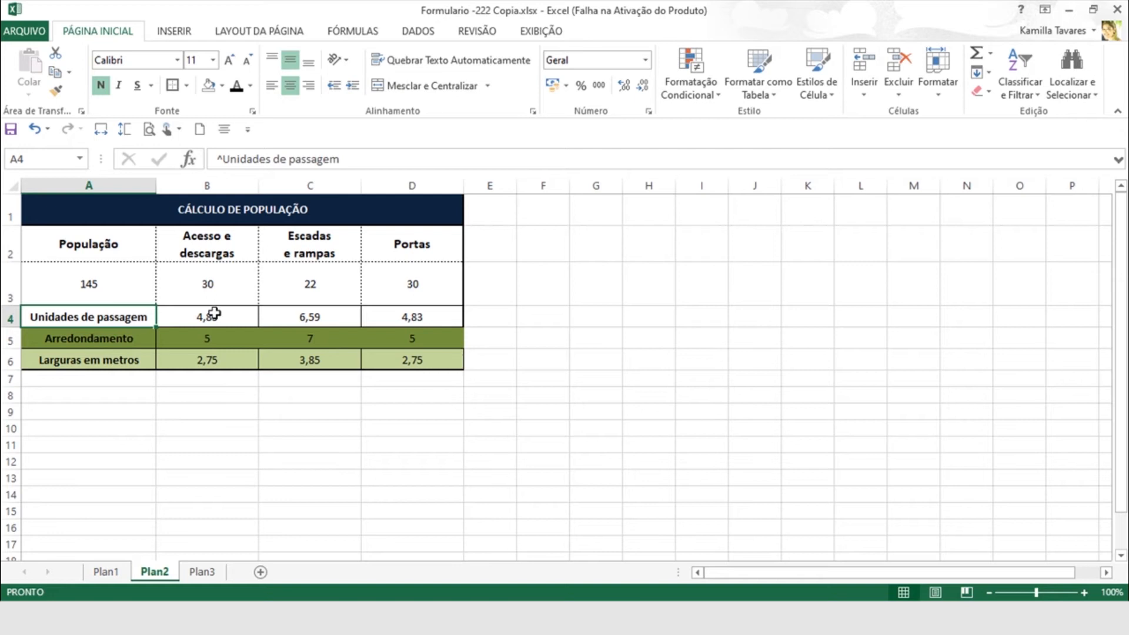
Review the Unidades de passagem, Arredondamento and Larguras em metros rows for Acesso e descargas, Escadas e rampas, and Portas
left_click(177, 310)
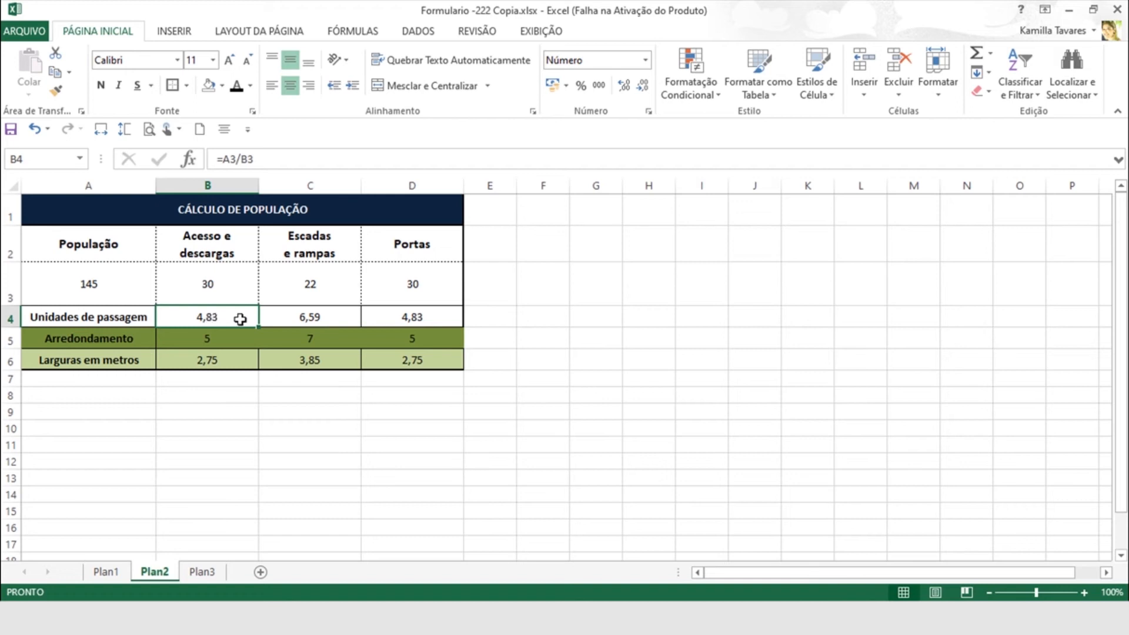
left_click(222, 340)
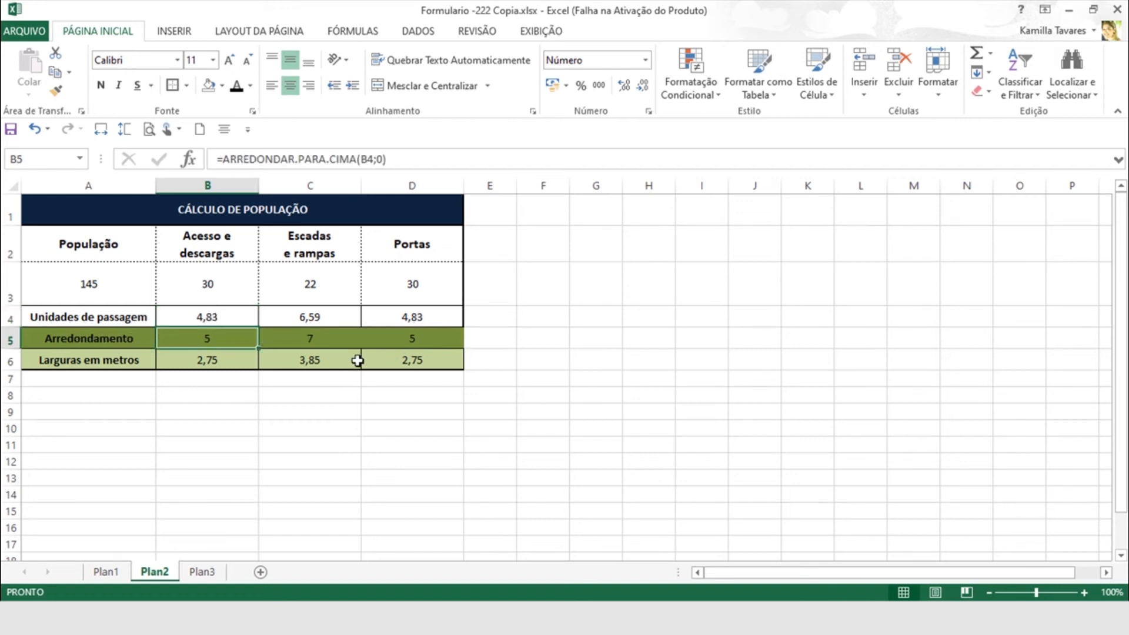
left_click(205, 379)
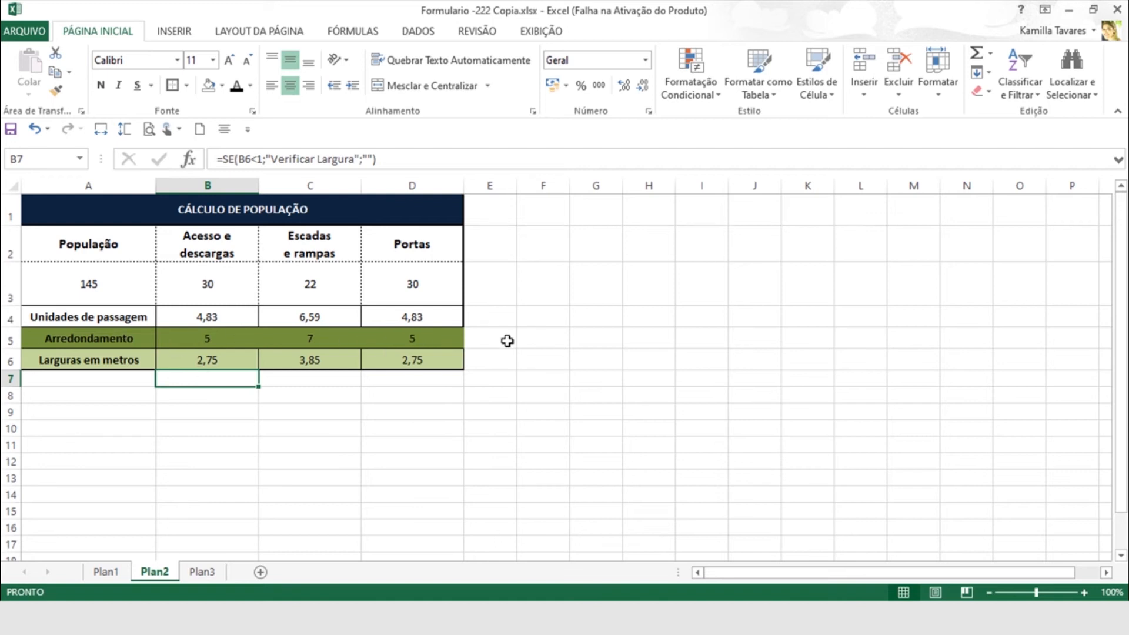
left_click(210, 284)
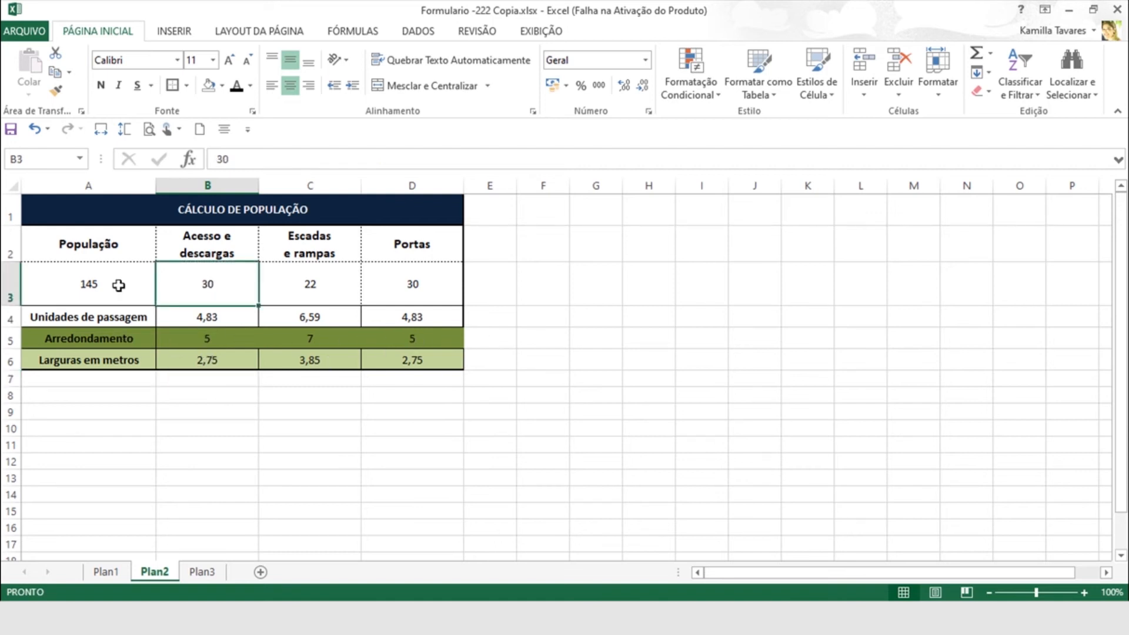
left_click(58, 364)
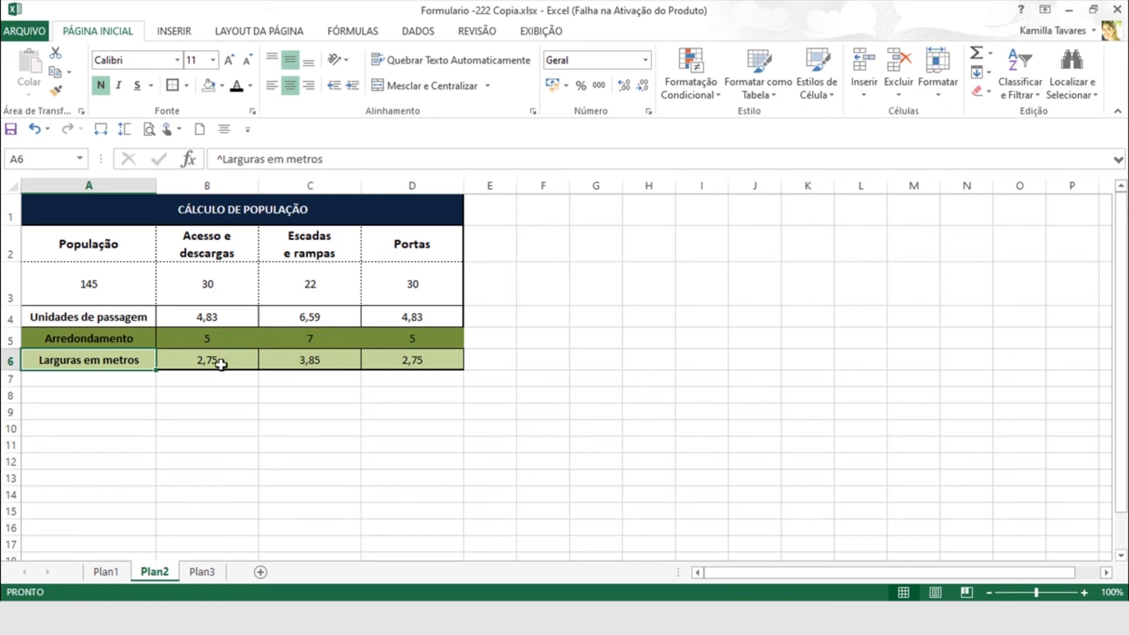
left_click(200, 247)
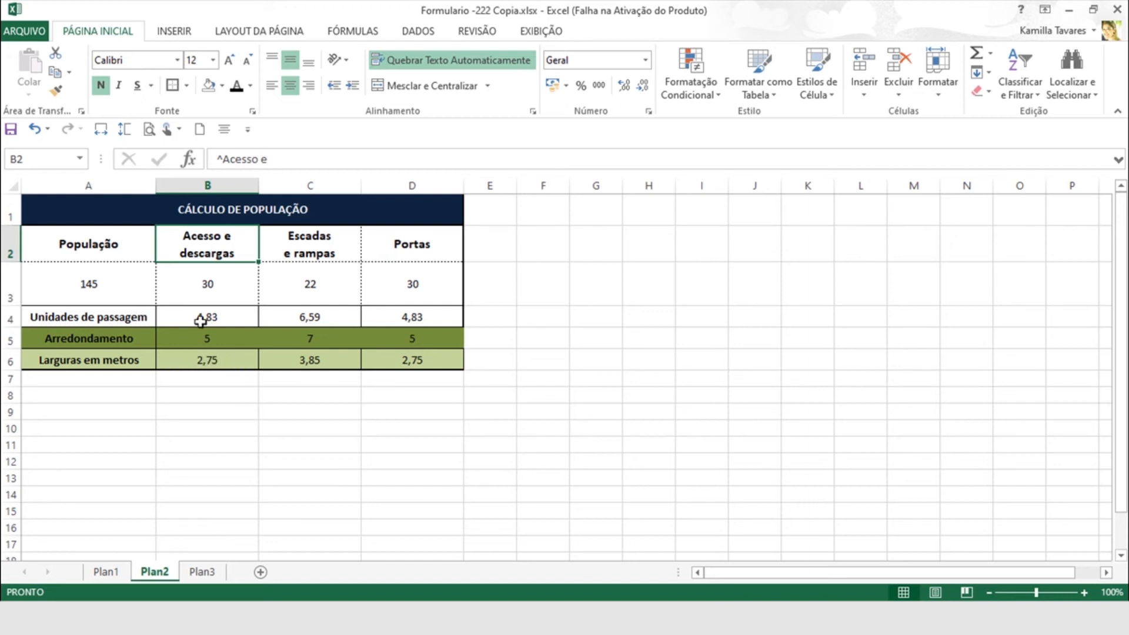
left_click(311, 244)
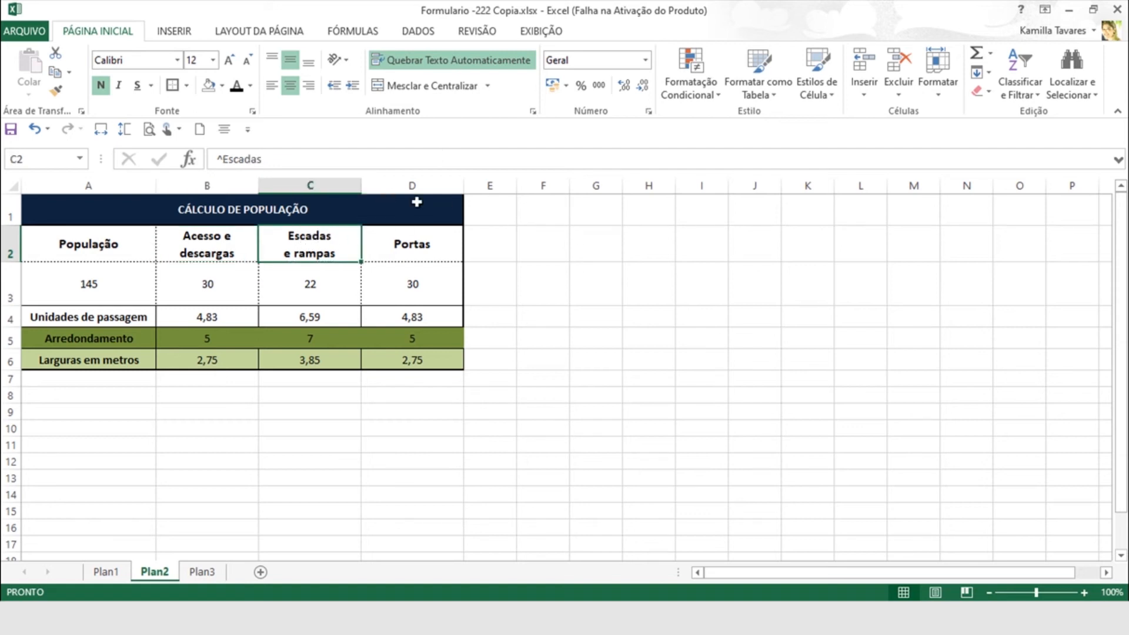
left_click(303, 361)
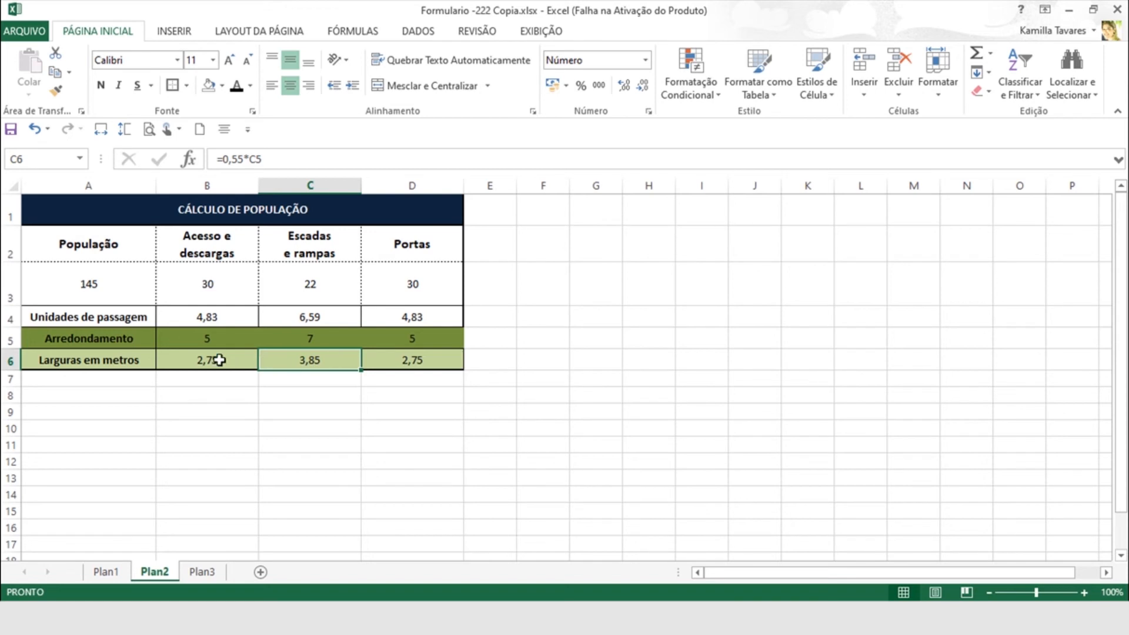
left_click(410, 240)
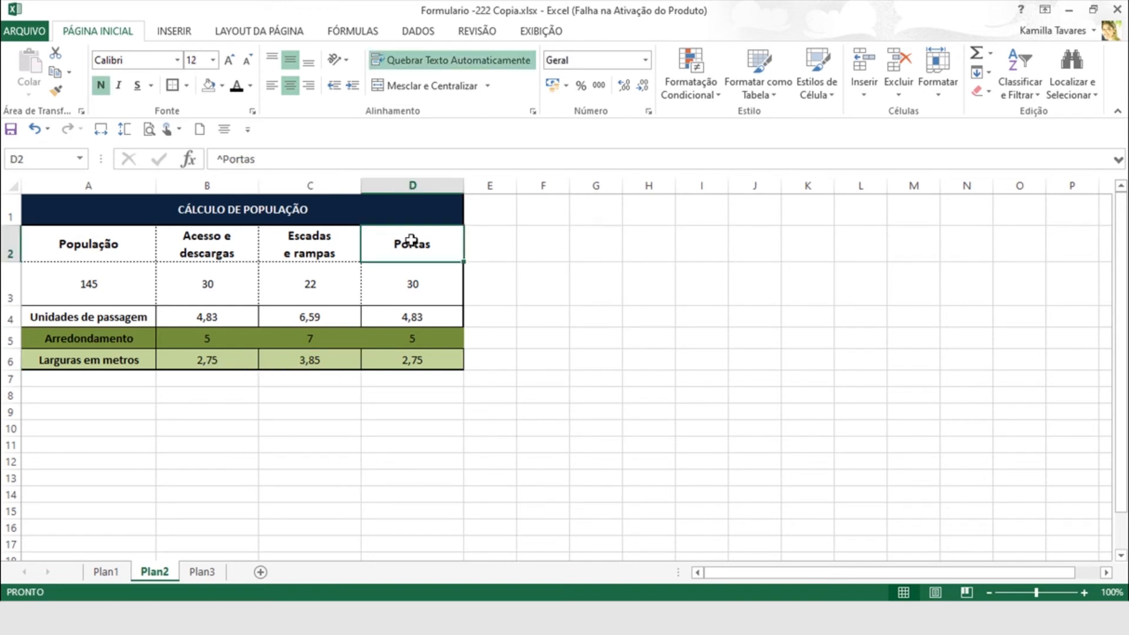
left_click(422, 362)
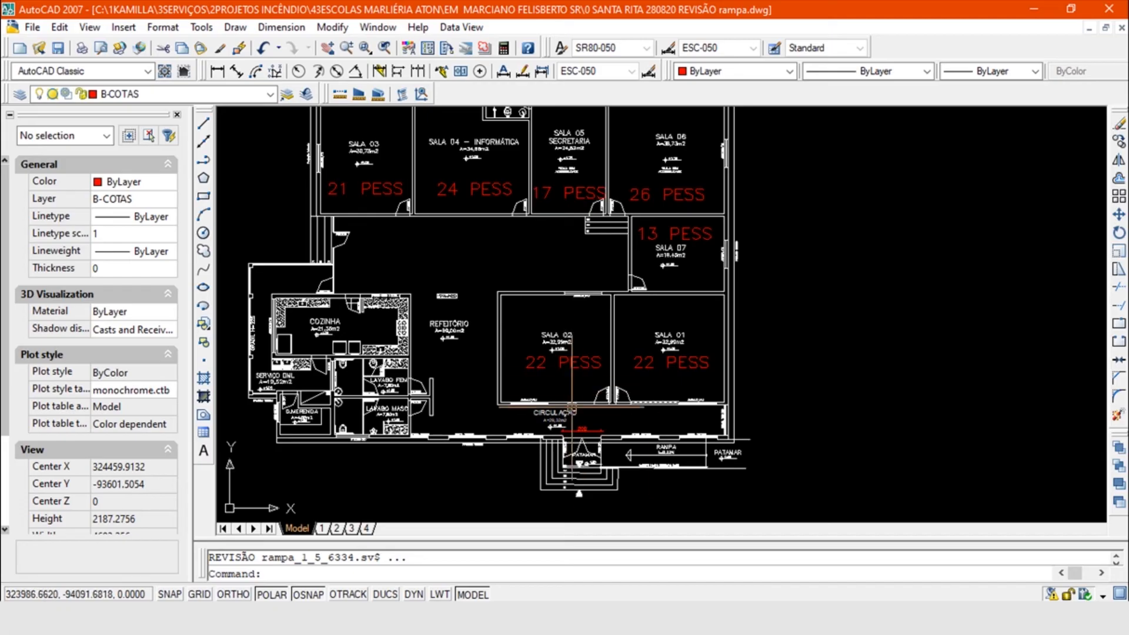
Switch to the AutoCAD floor plan and examine the main entrance door's dimension between CIRCULAÇÃO and PATAMAR against the required door width
scroll(536, 303, "up", 3)
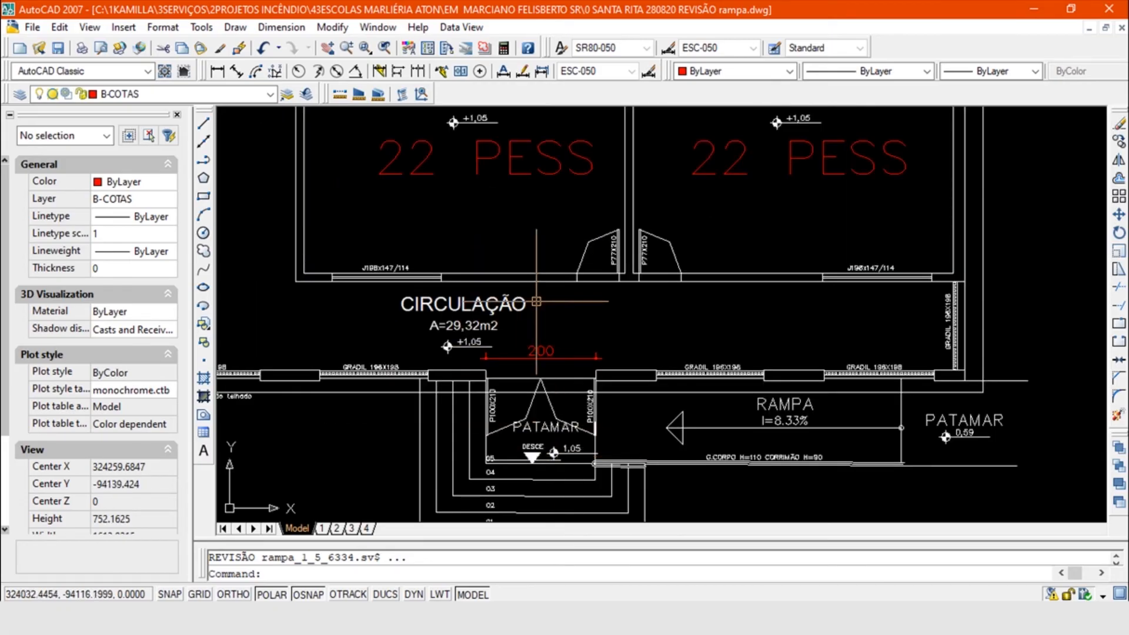
scroll(537, 302, "down", 4)
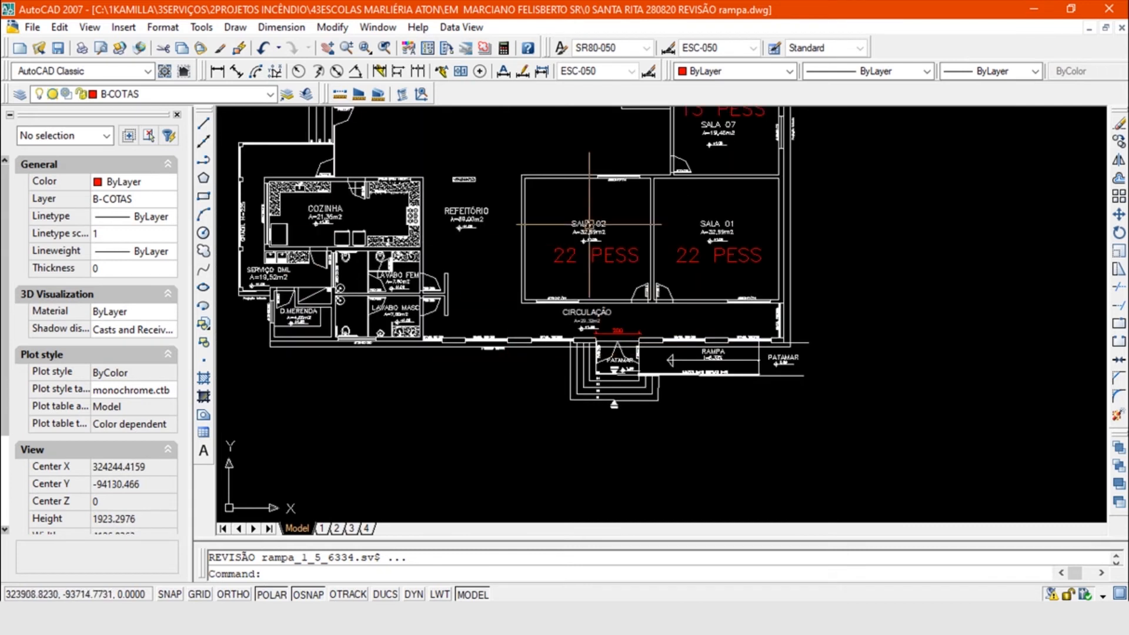
scroll(506, 371, "up", 2)
scroll(659, 288, "down", 4)
scroll(647, 229, "up", 2)
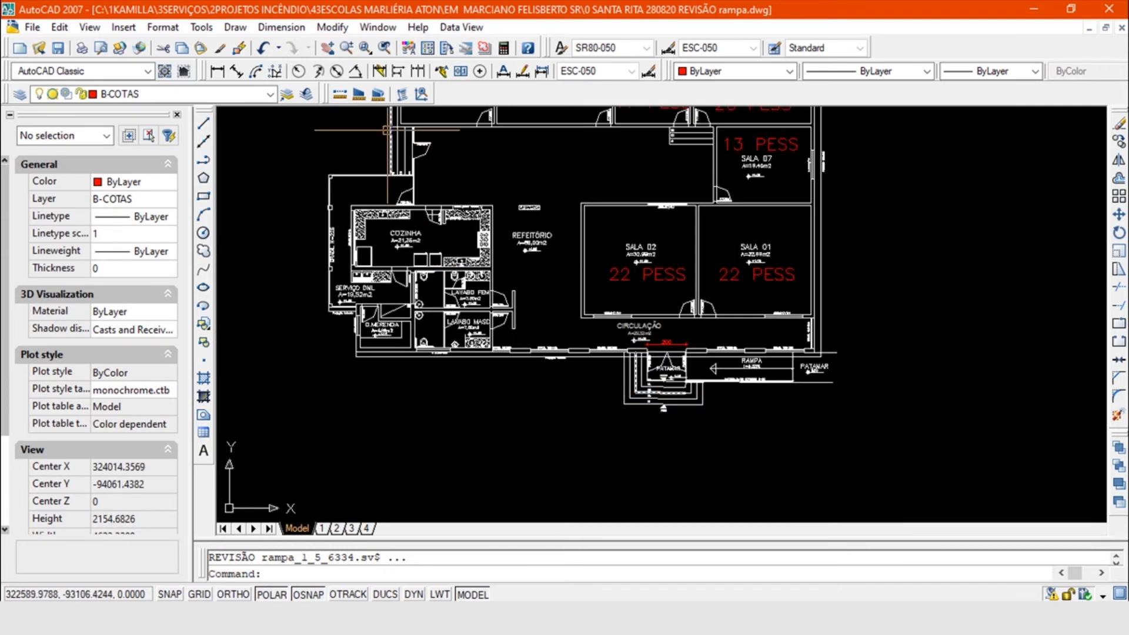
scroll(617, 311, "up", 5)
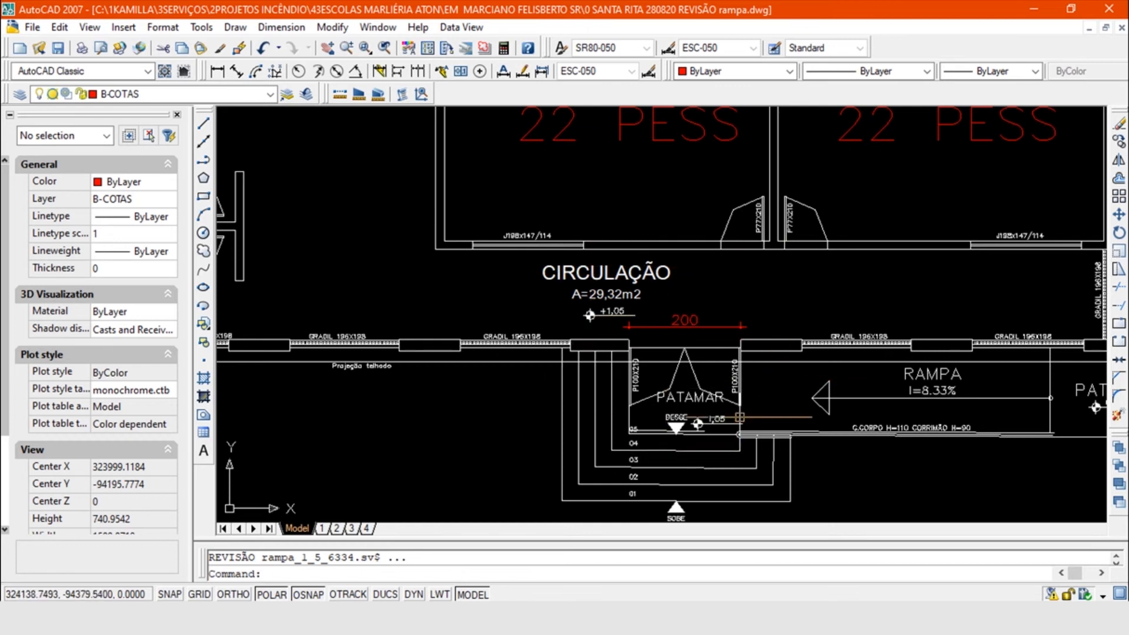
left_click(686, 325)
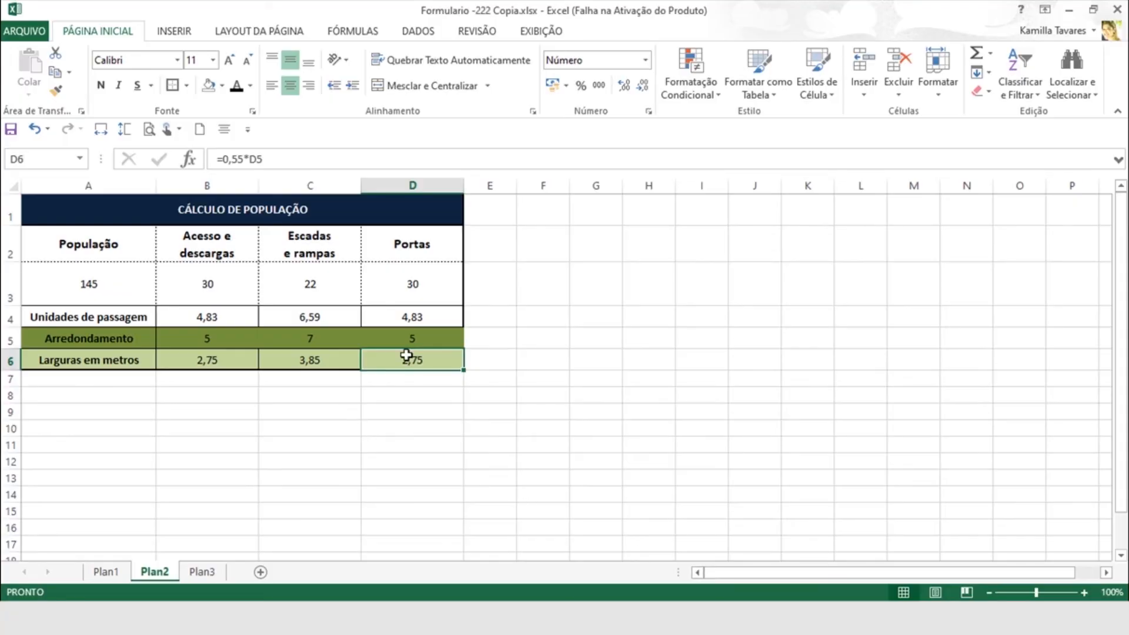
Add a vertical linear dimension in AutoCAD across the opening of the P83X210 side door beside the three-step stairs
left_click(735, 617)
scroll(658, 405, "down", 3)
scroll(555, 239, "down", 5)
scroll(580, 361, "up", 10)
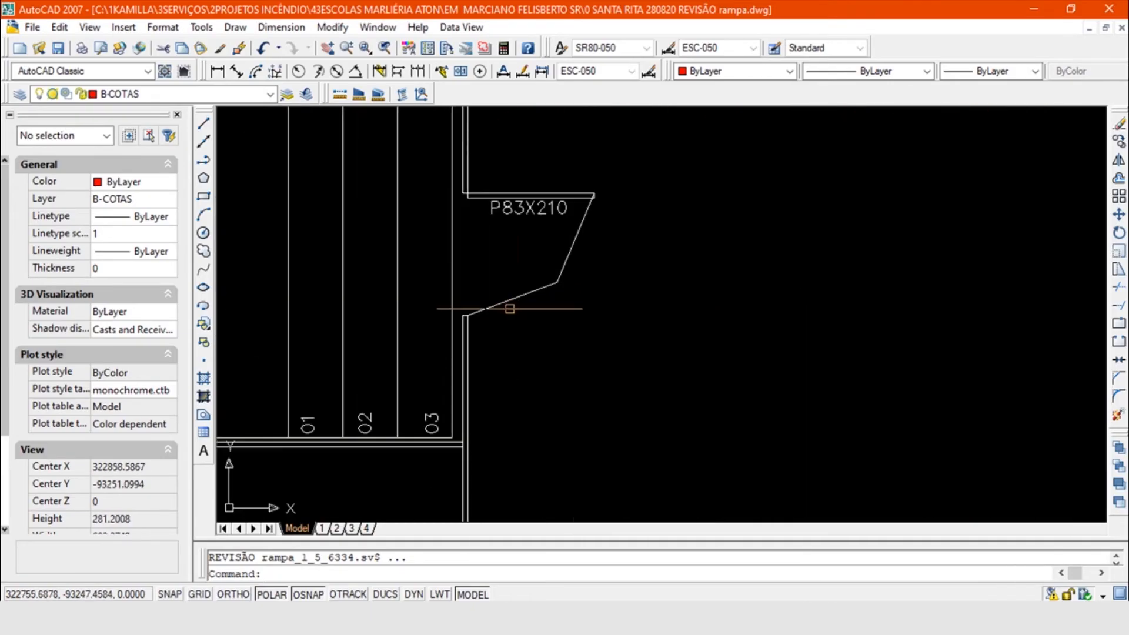
left_click(219, 73)
scroll(445, 203, "up", 2)
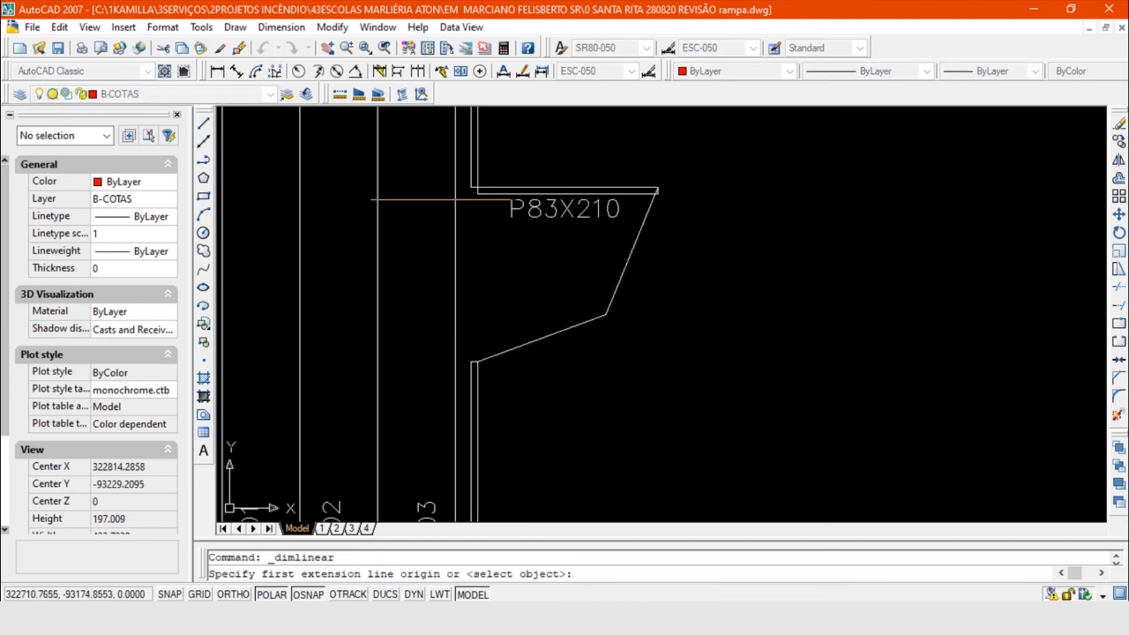
left_click(472, 190)
left_click(471, 362)
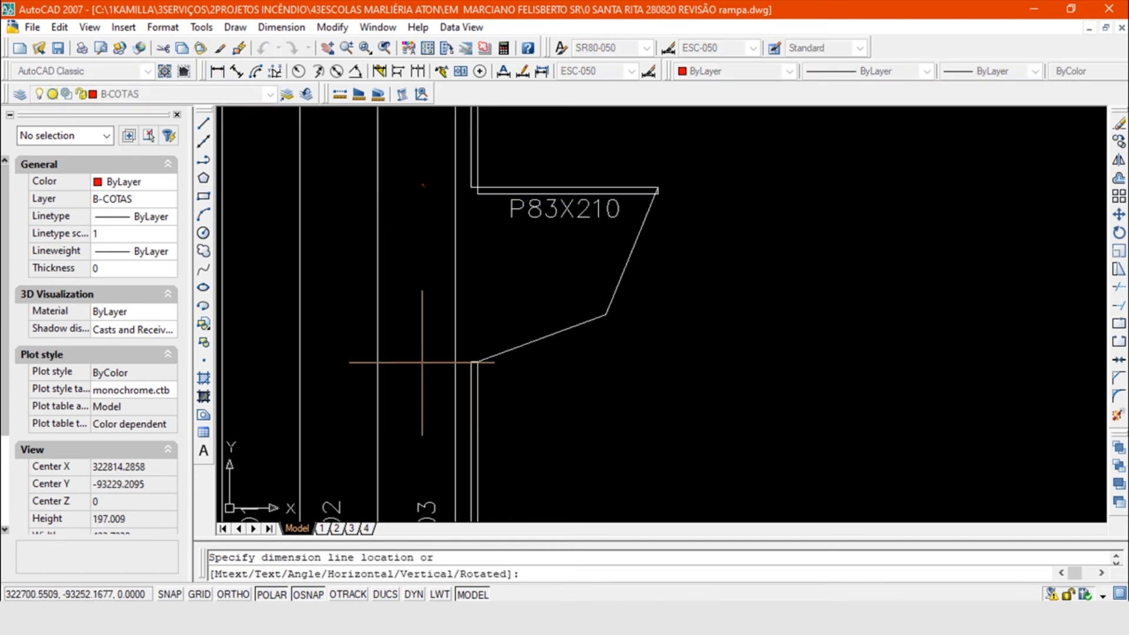
left_click(412, 187)
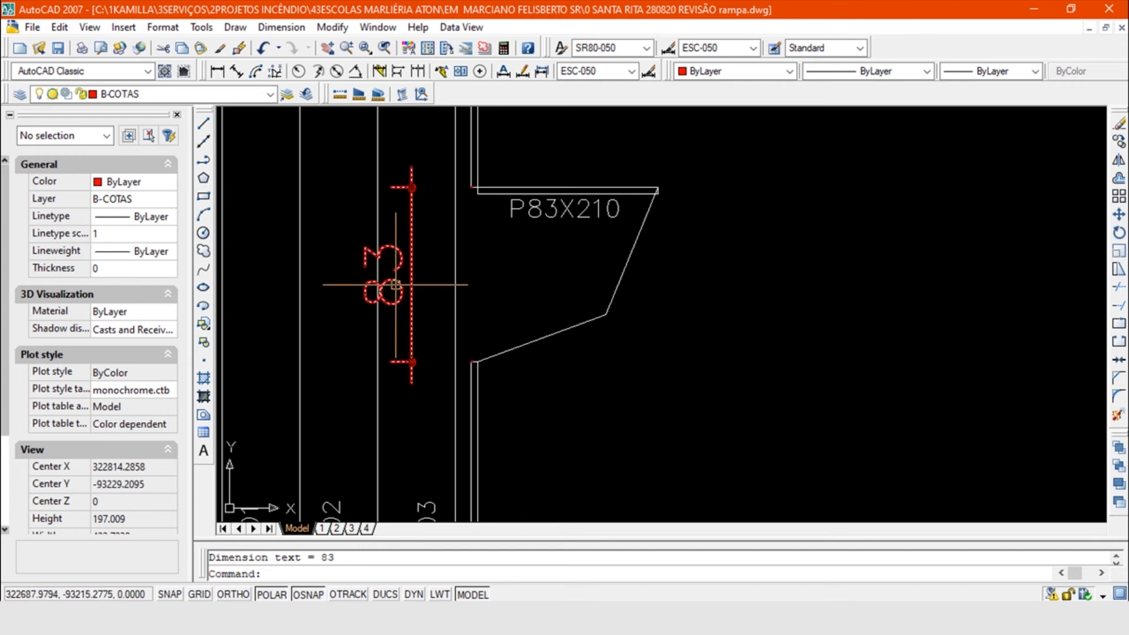
Inspect the dimensioned side door in relation to the refeitório, and consult Tabela 4 in the IT 08 PDF
scroll(381, 247, "down", 4)
scroll(447, 241, "down", 1)
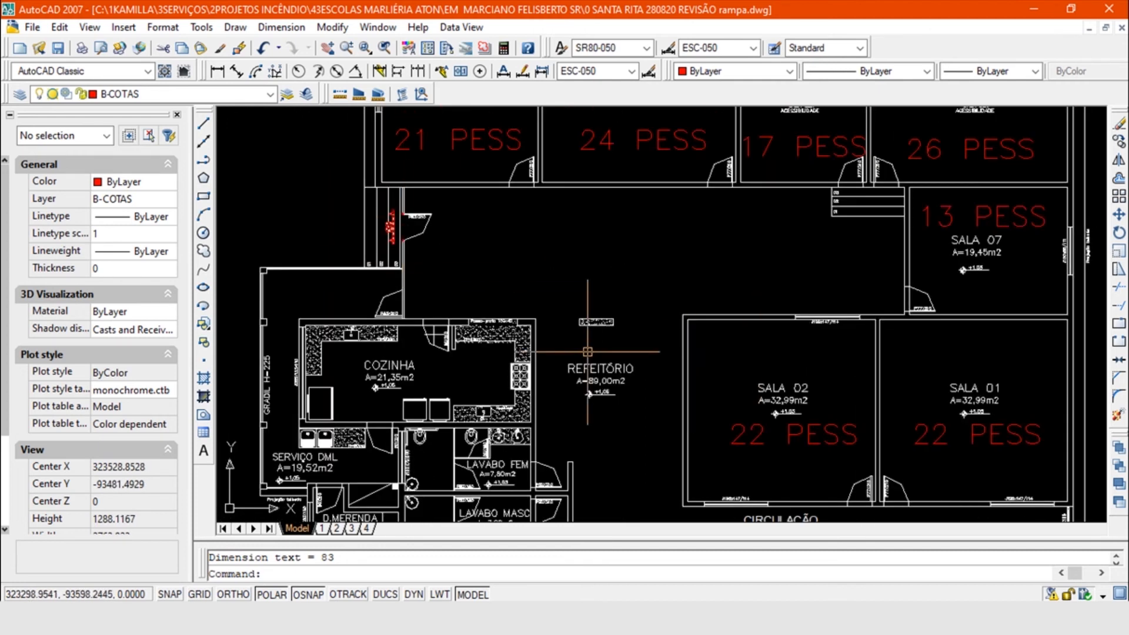
scroll(447, 241, "up", 4)
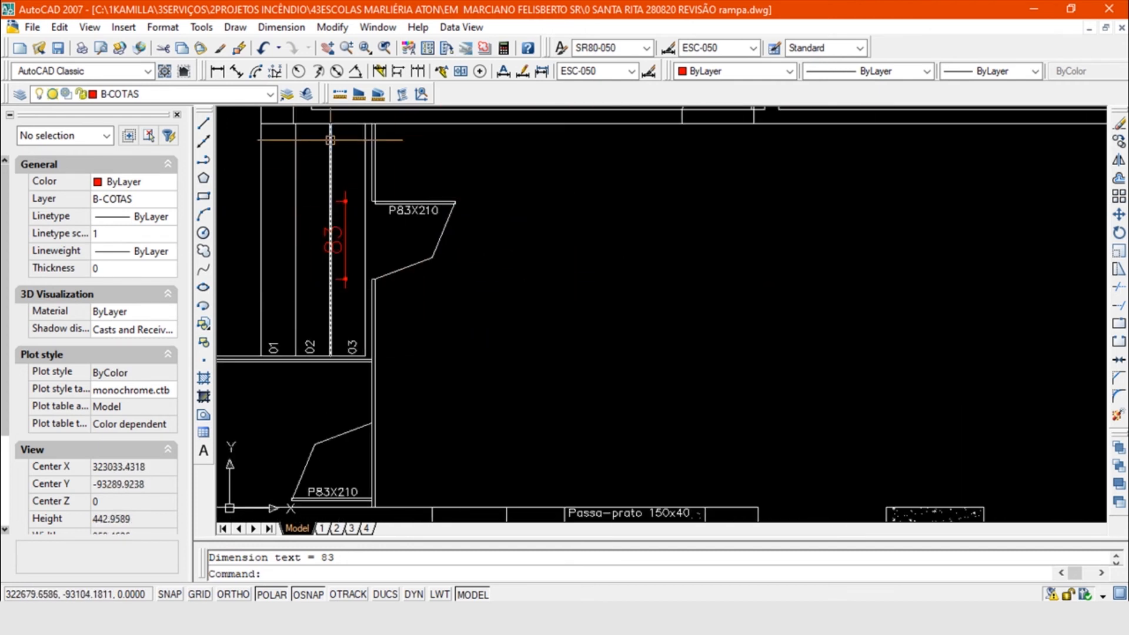
scroll(335, 227, "up", 1)
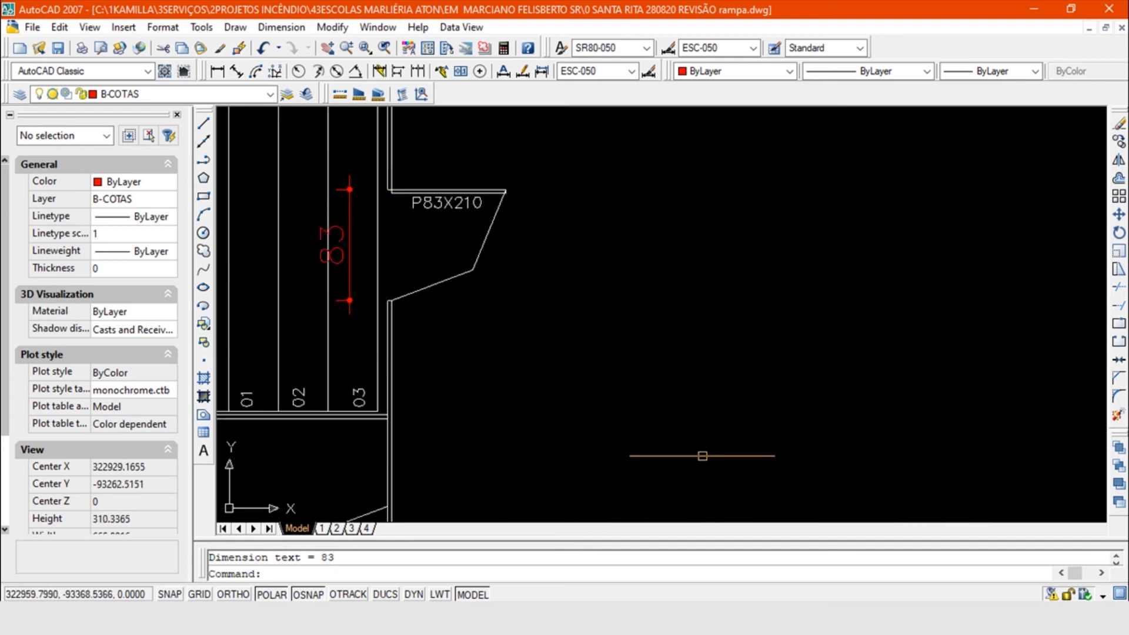
key("alt+Tab")
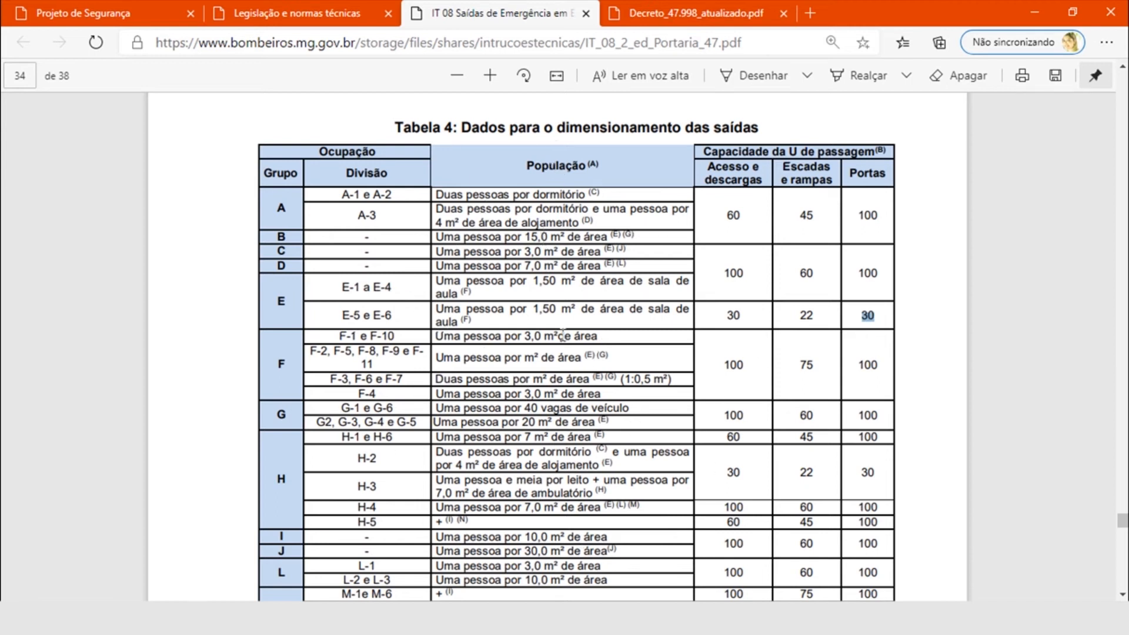
key("alt+Tab")
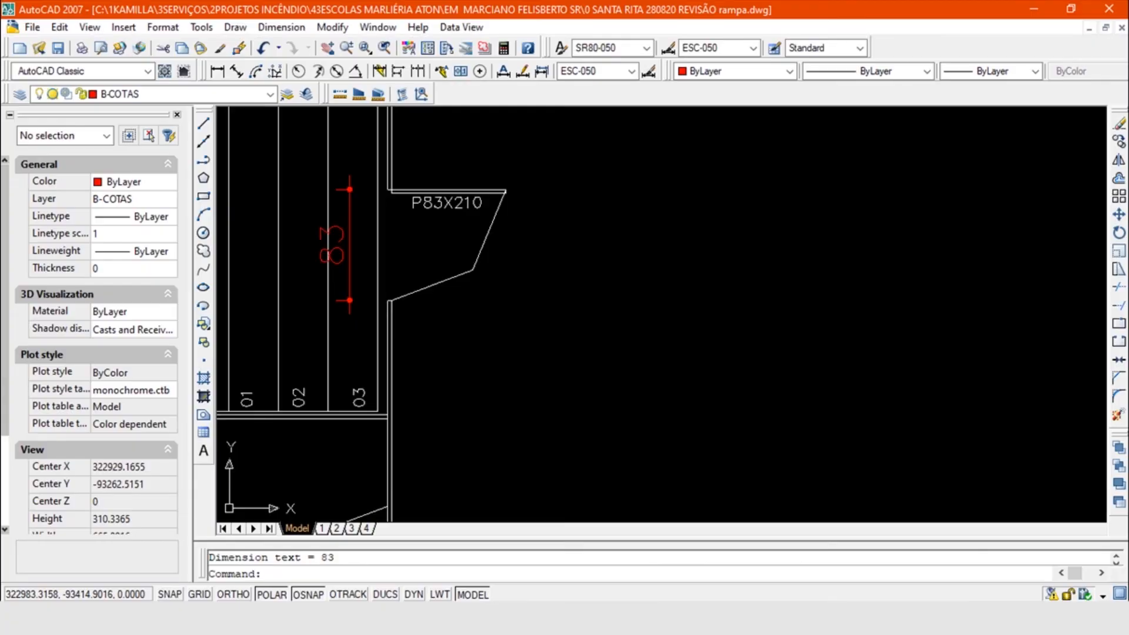
Switch to the Excel sheet Plan2 and enter 55 in cell F5 and 110 in cell F6
key("alt+Tab")
left_click(411, 379)
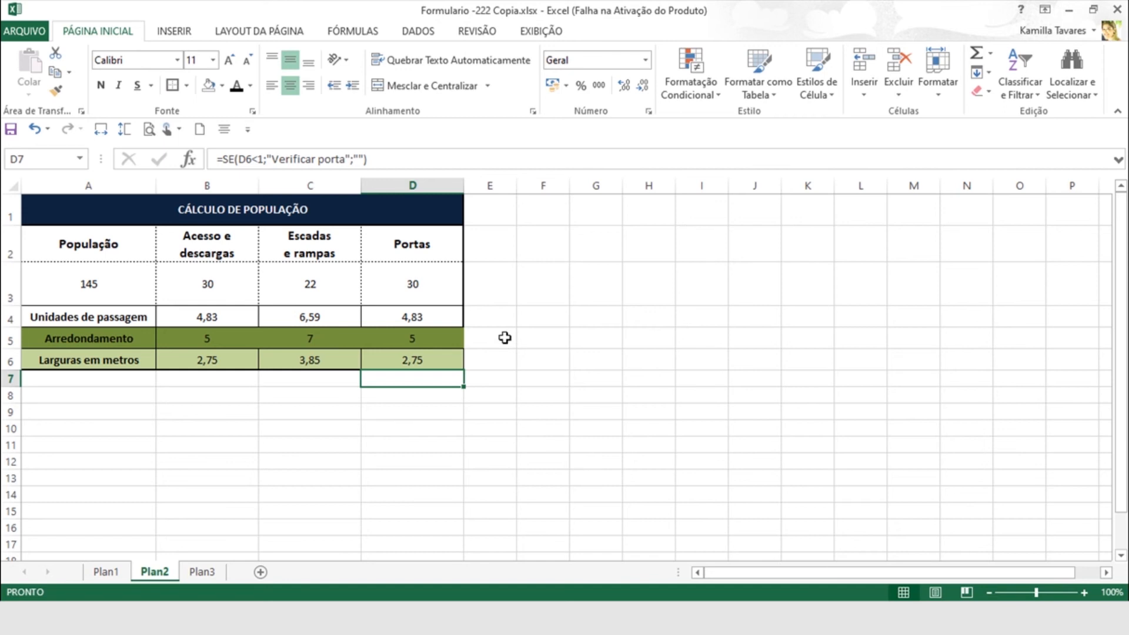
left_click(532, 338)
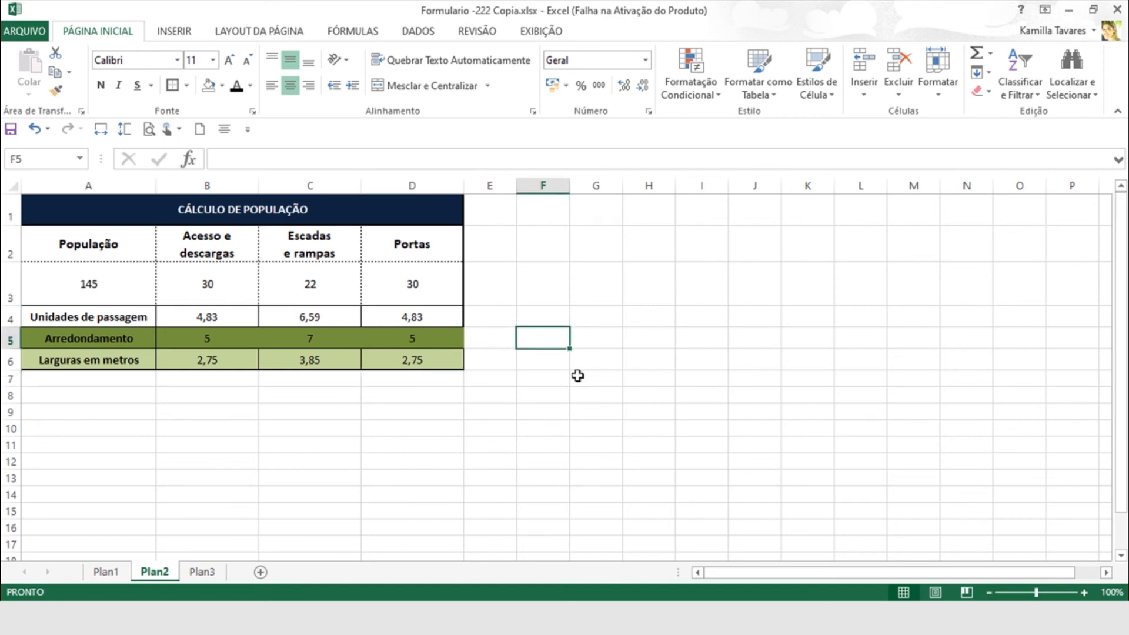
type("55")
key("Return")
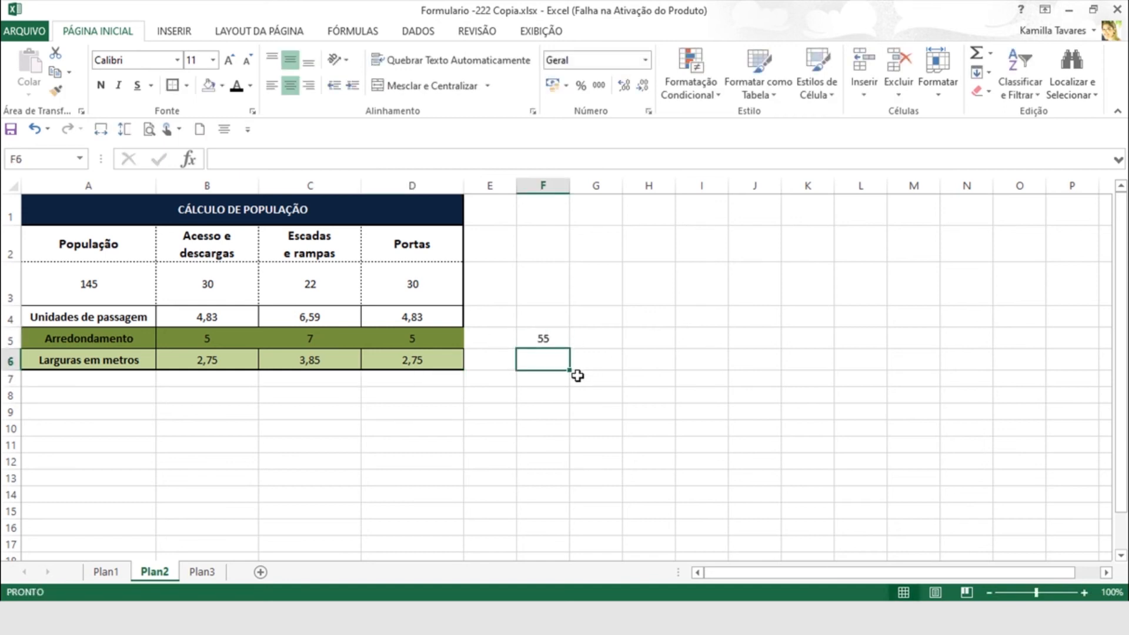
type("110")
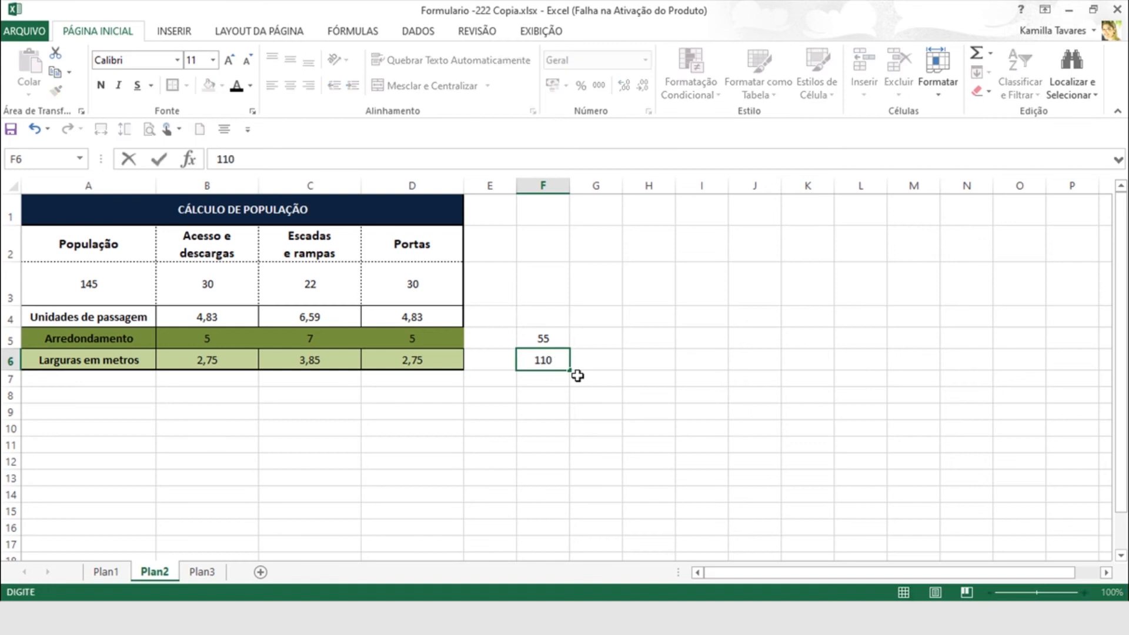
key("Return")
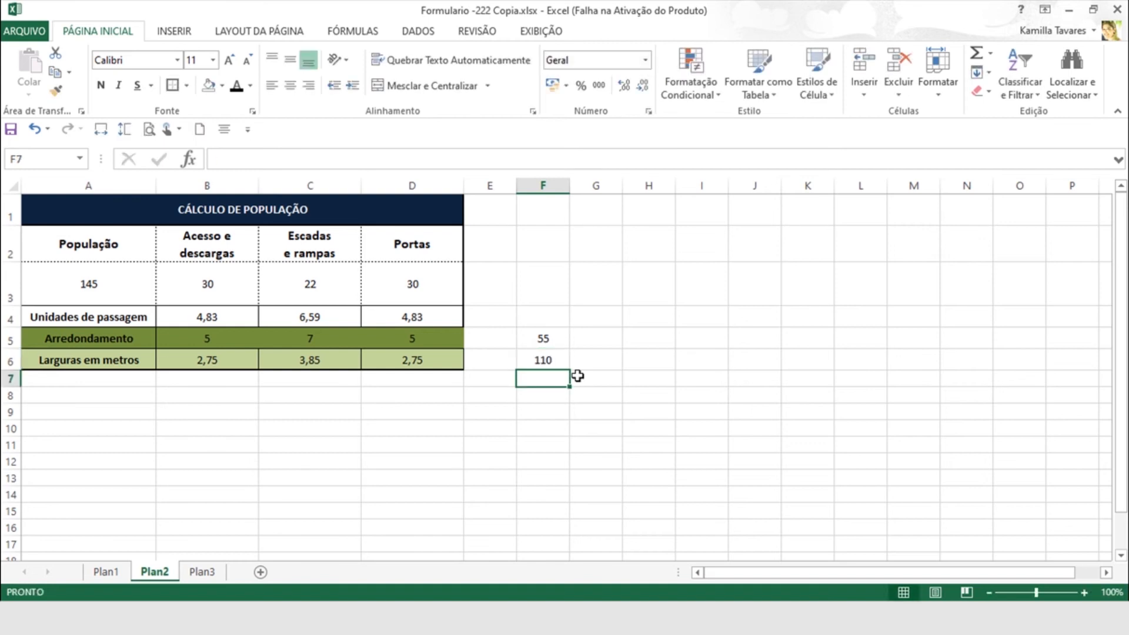
Enter 100 in cell G6 beside the 110, and switch back to the AutoCAD floor plan
left_click(553, 356)
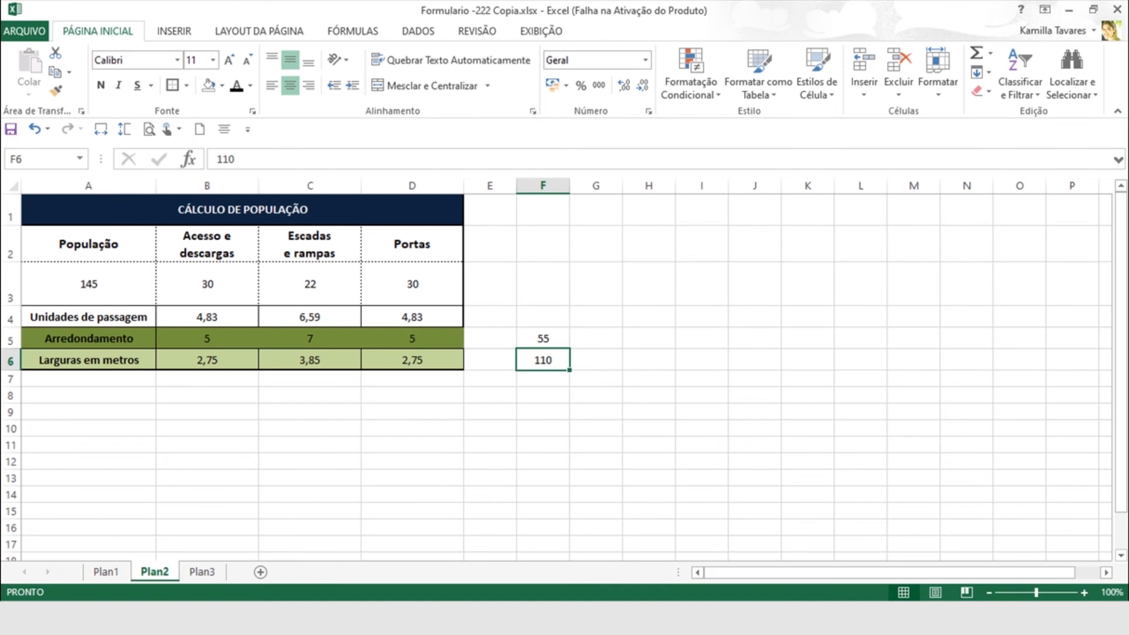
mouse_move(843, 600)
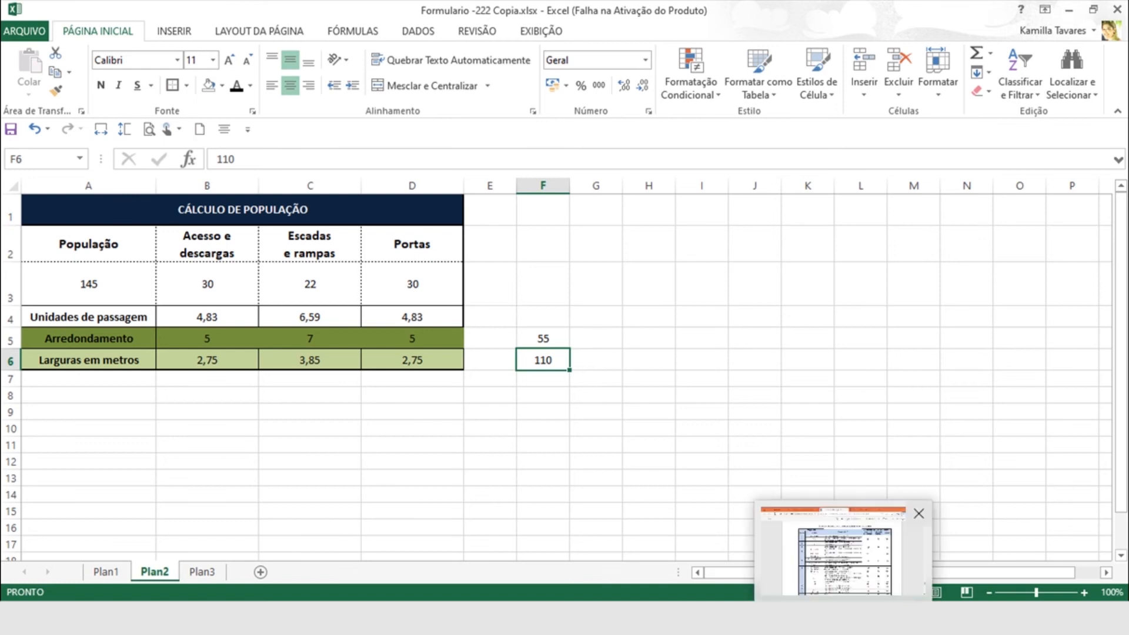
left_click(591, 362)
type("100")
key("Return")
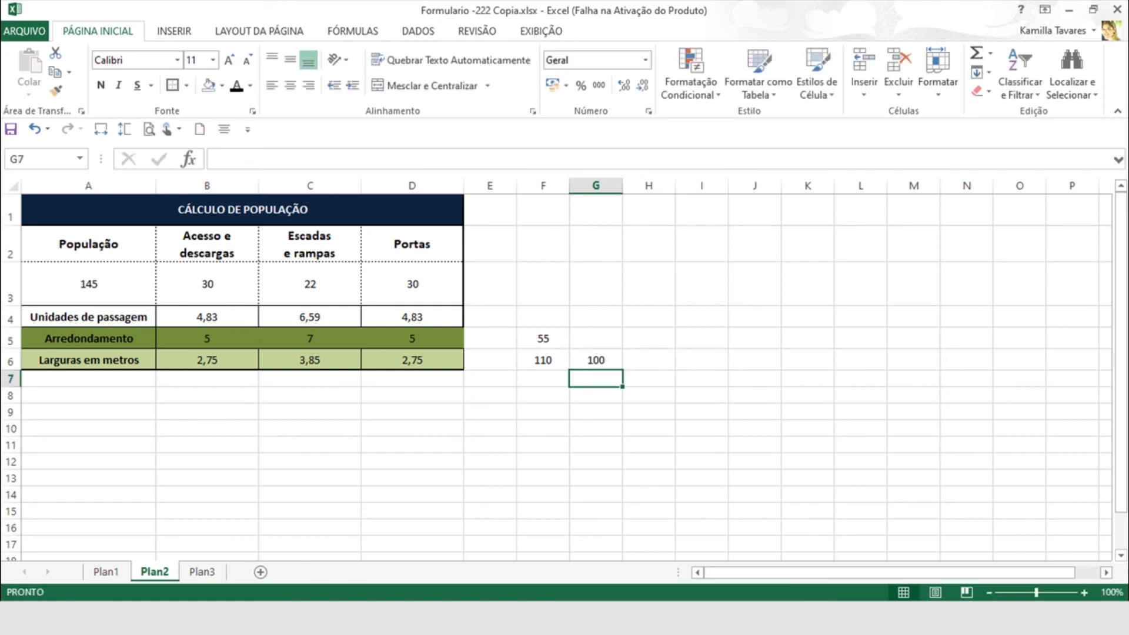
mouse_move(859, 618)
left_click(867, 553)
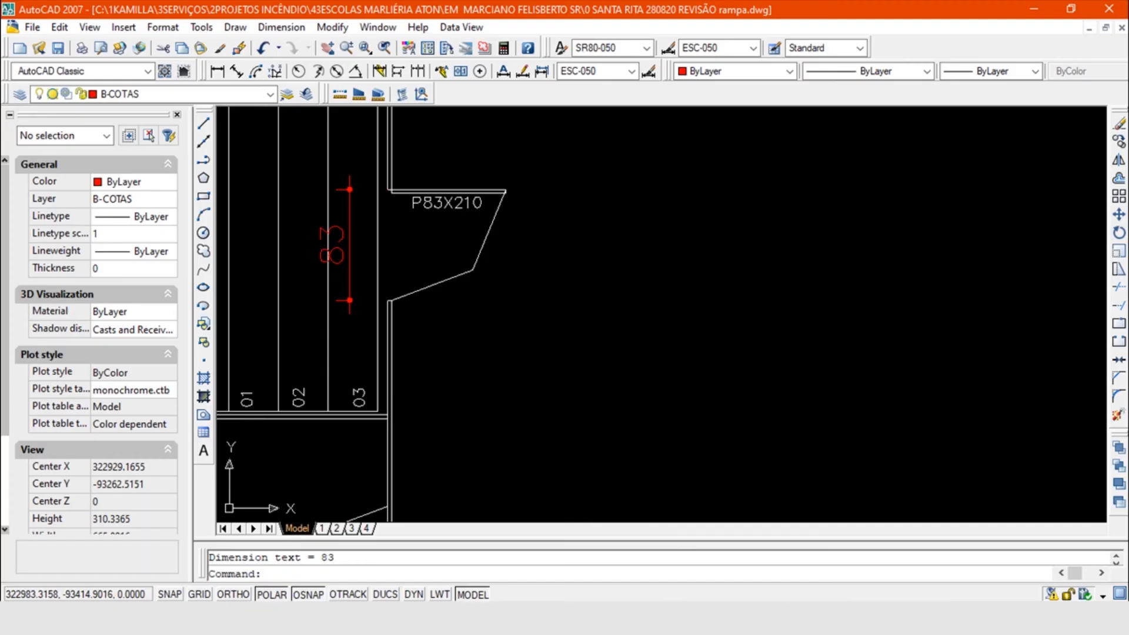
Divide the main entrance's 200 cm opening by 55 in the Windows Calculator to get its passage units
scroll(714, 180, "down", 3)
scroll(614, 183, "up", 3)
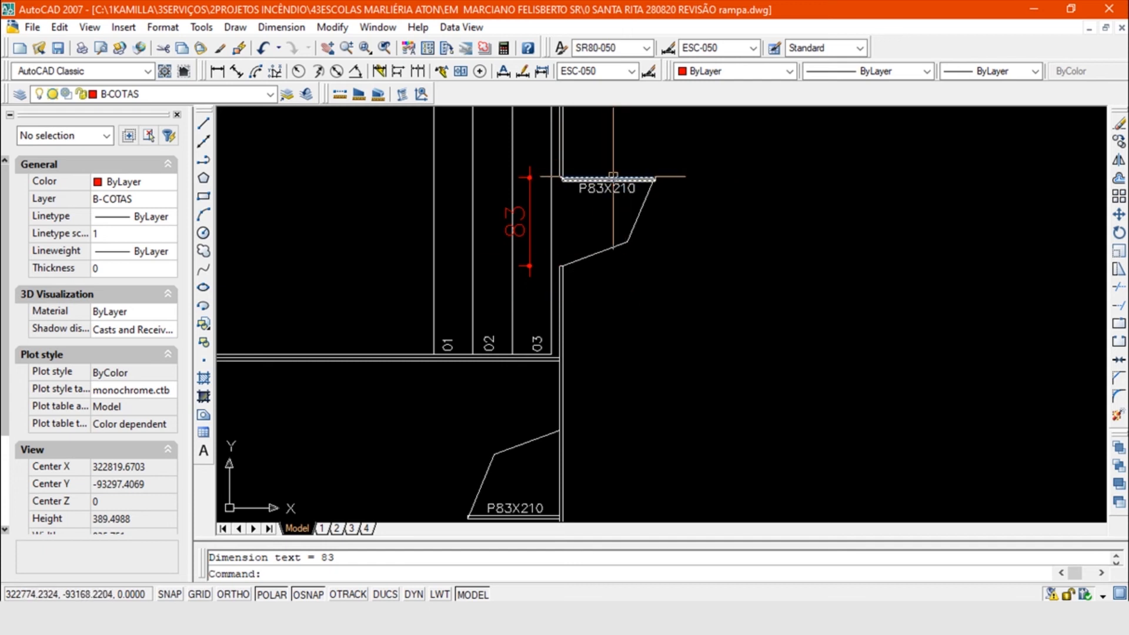
scroll(558, 201, "down", 8)
scroll(810, 415, "up", 8)
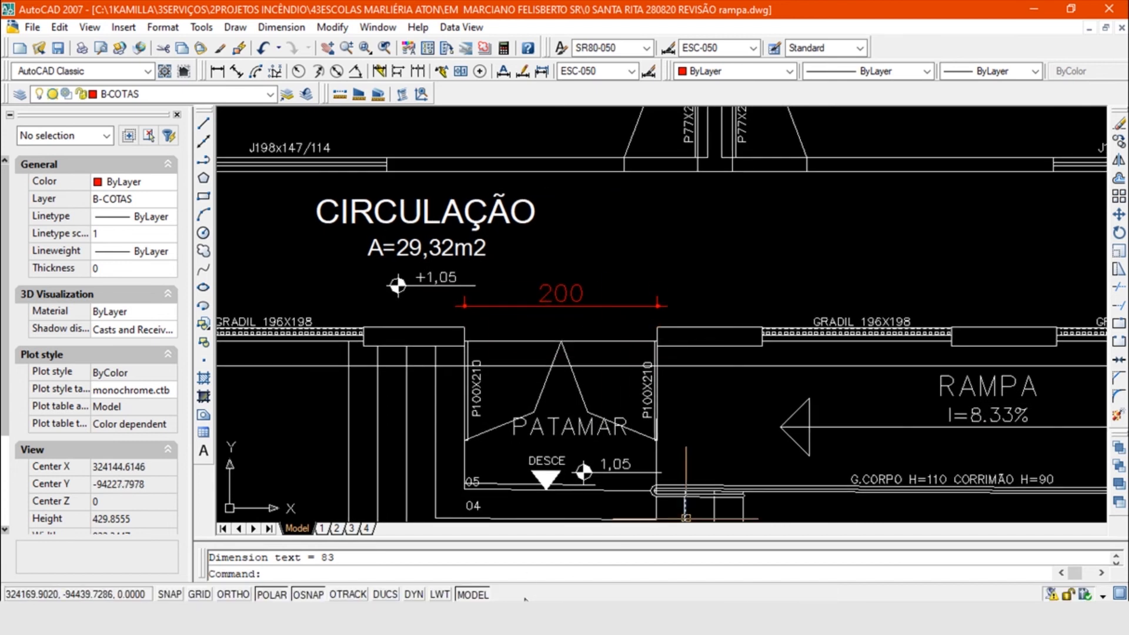
key("alt+Tab")
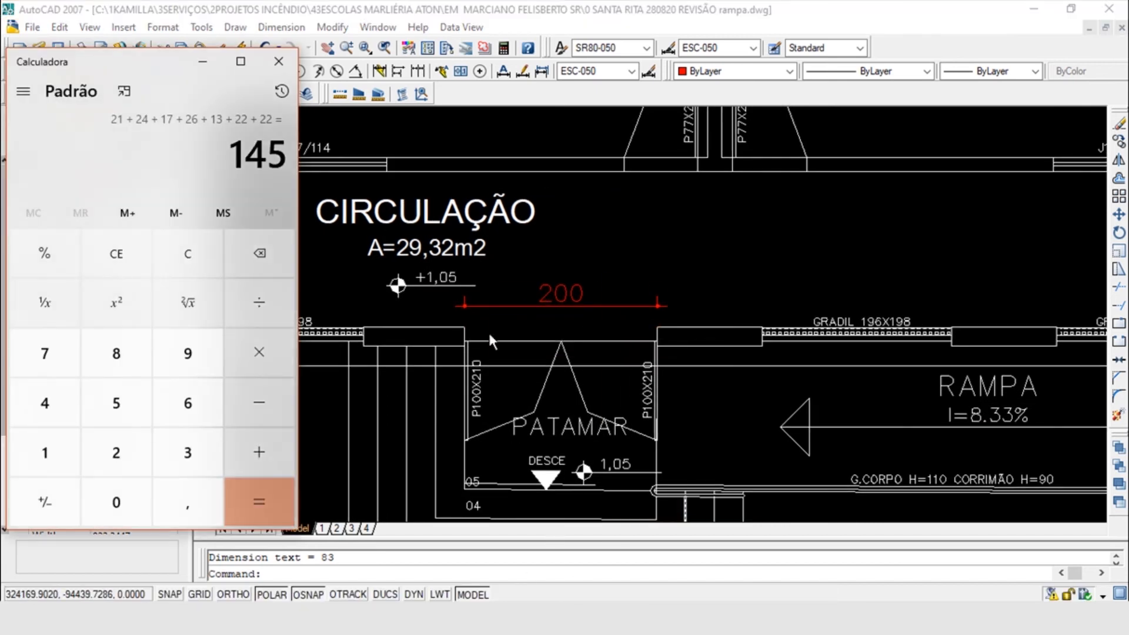
key("Escape")
type("200")
key("slash")
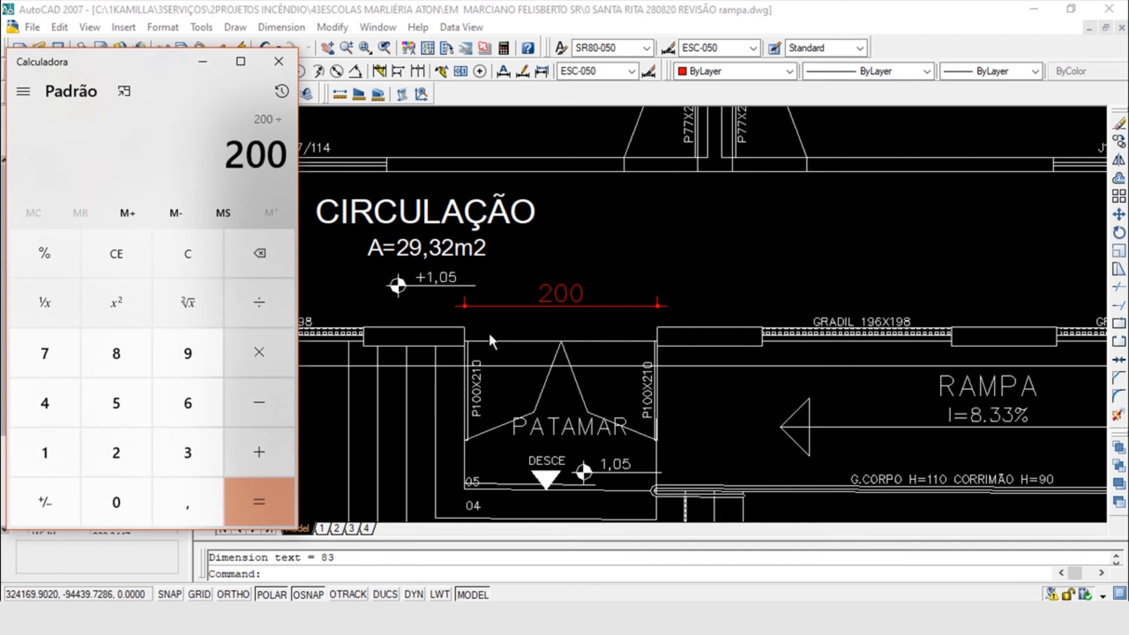
type("55")
key("Return")
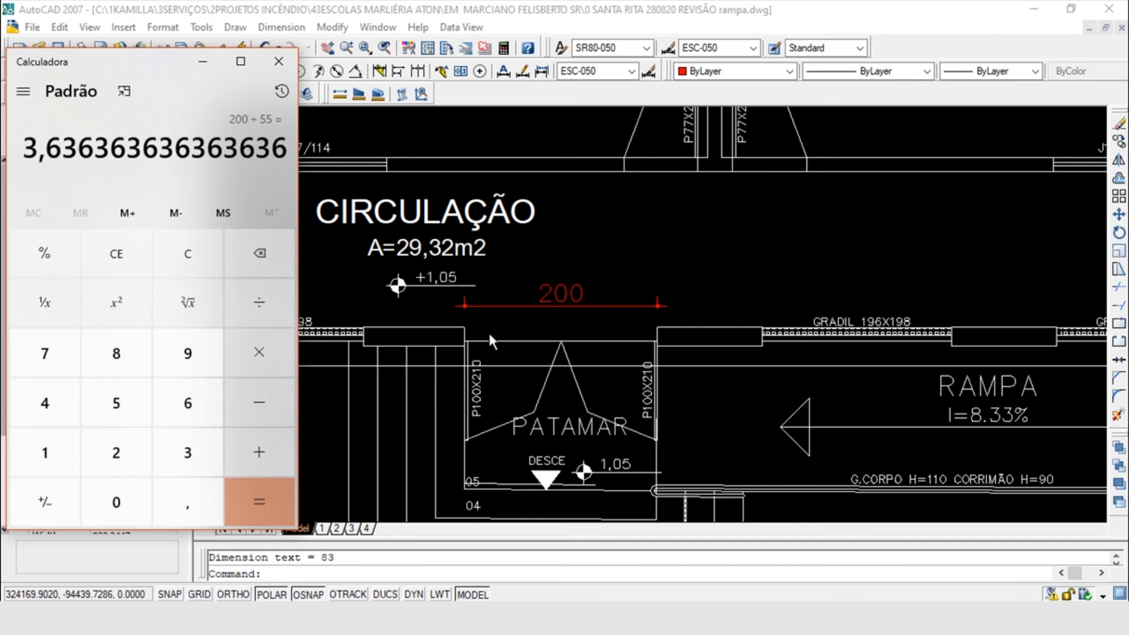
Examine the decimal and whole-number parts of the quotient, and close the Calculator
left_click_drag(26, 143, 319, 147)
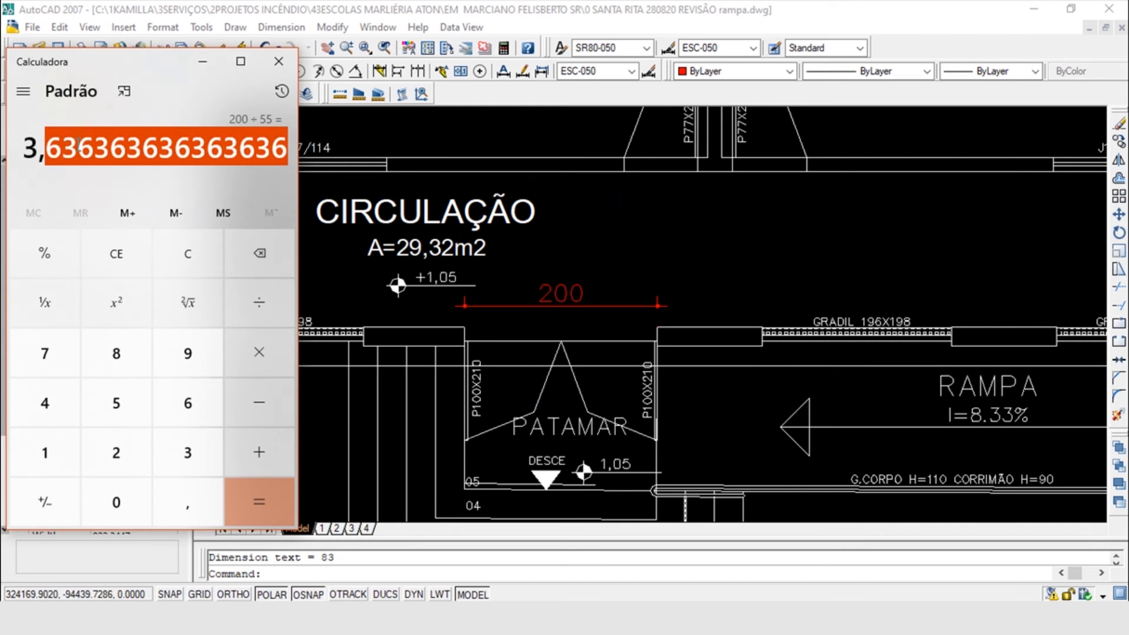
left_click(57, 141)
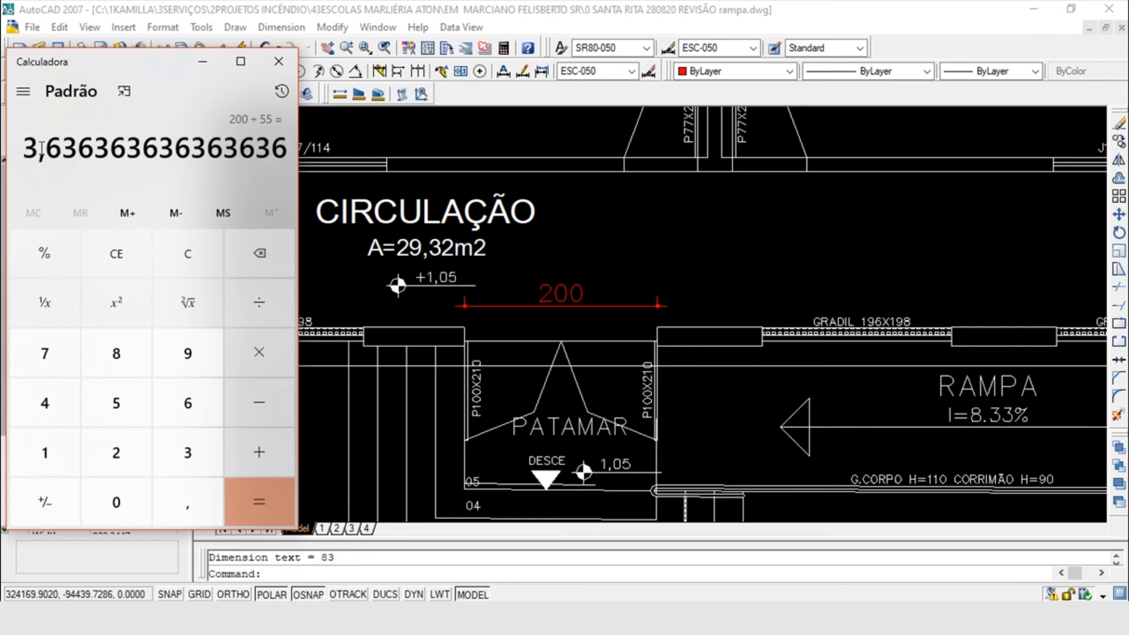
left_click_drag(42, 150, 28, 152)
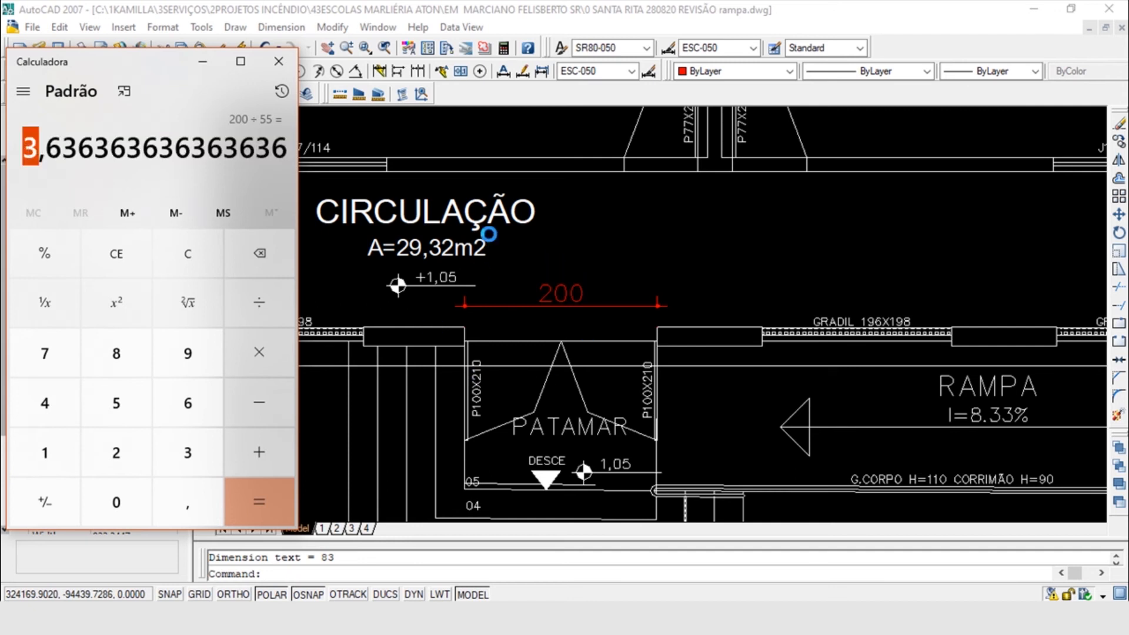
left_click(207, 133)
left_click(278, 62)
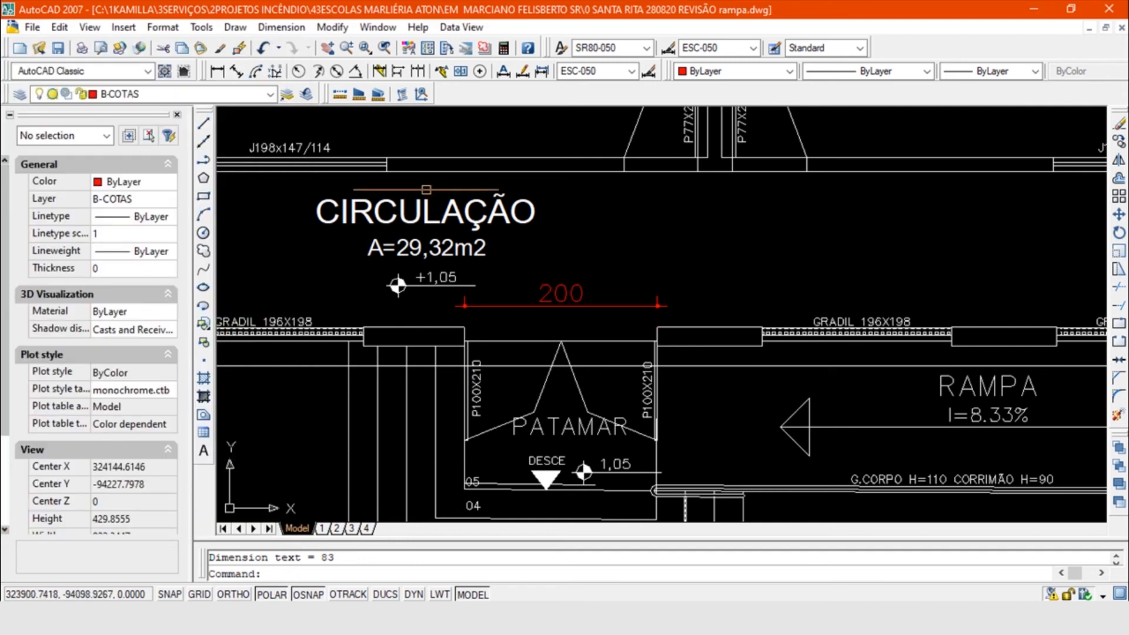
Review the dimensioned P83X210 side door on the plan, and check the Portas formulas in cells D5 and D7 of the Excel sheet Plan2
scroll(763, 517, "down", 5)
scroll(287, 130, "up", 2)
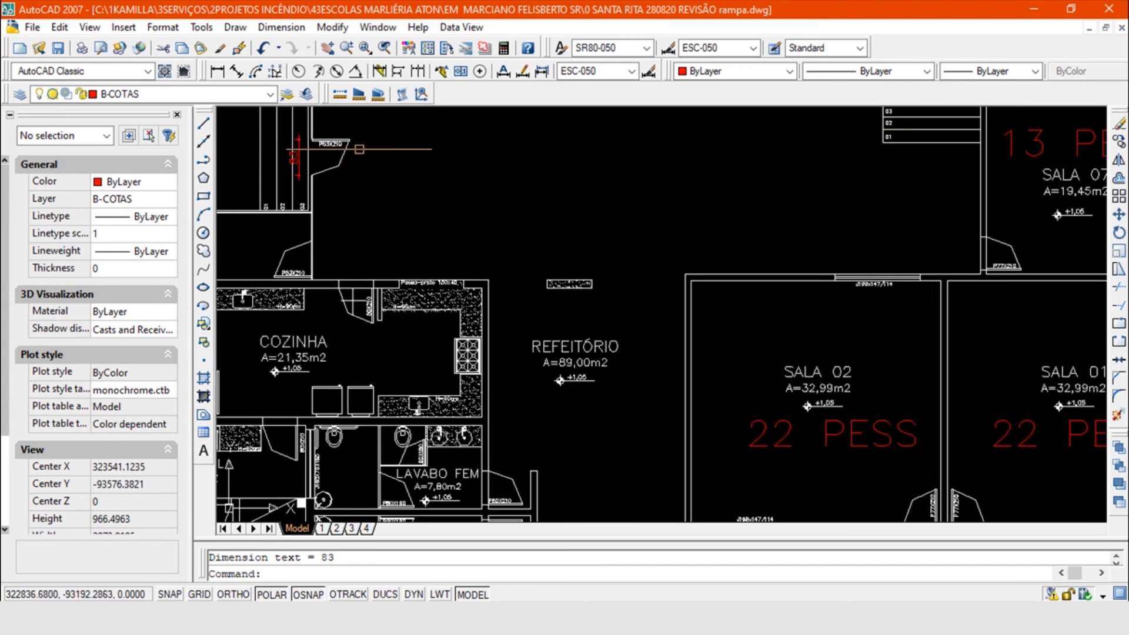
scroll(287, 130, "up", 3)
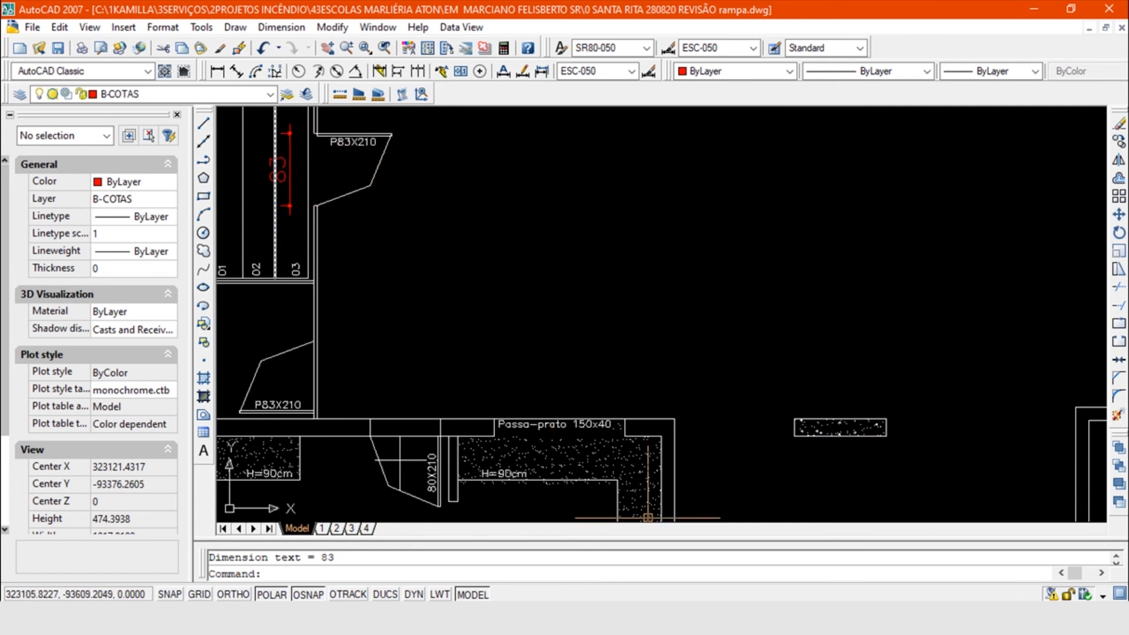
key("alt+Tab")
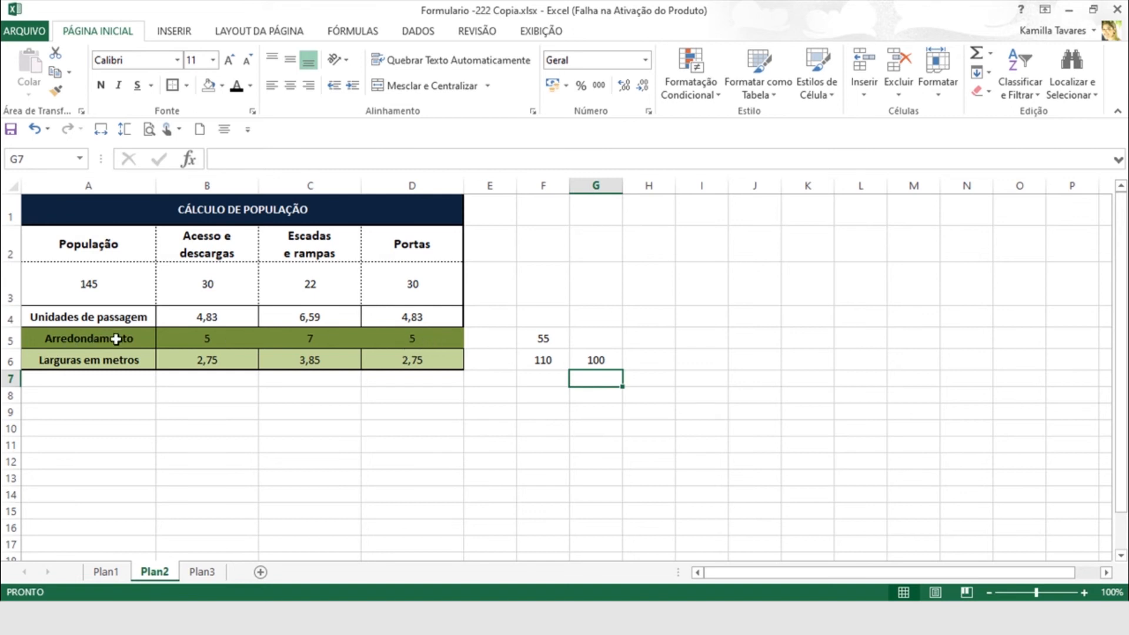
left_click(413, 340)
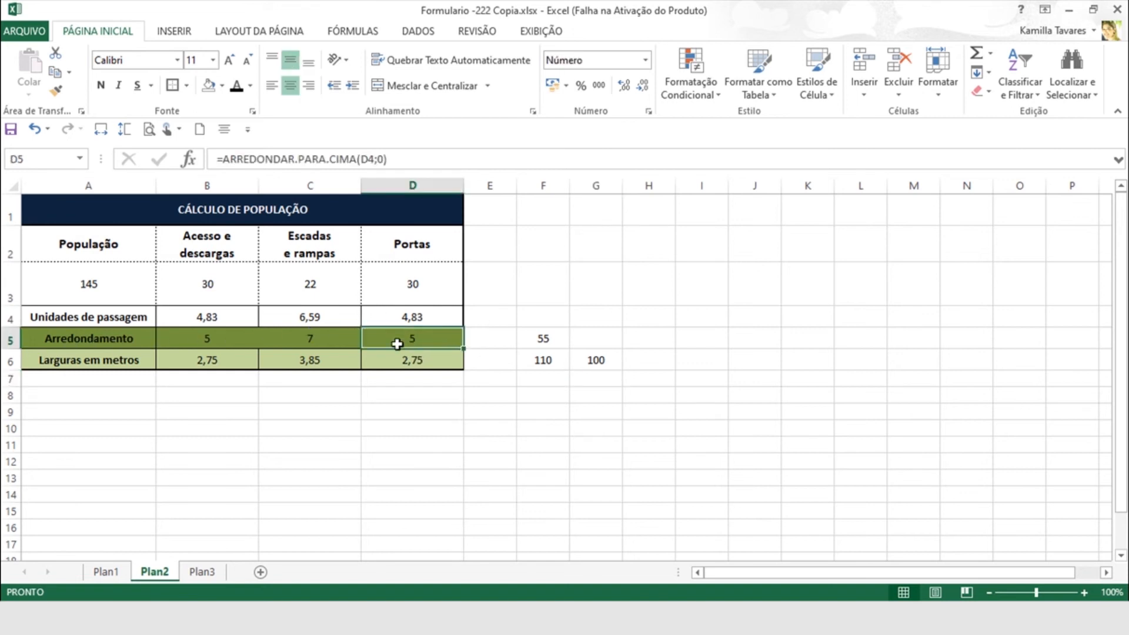
left_click(412, 377)
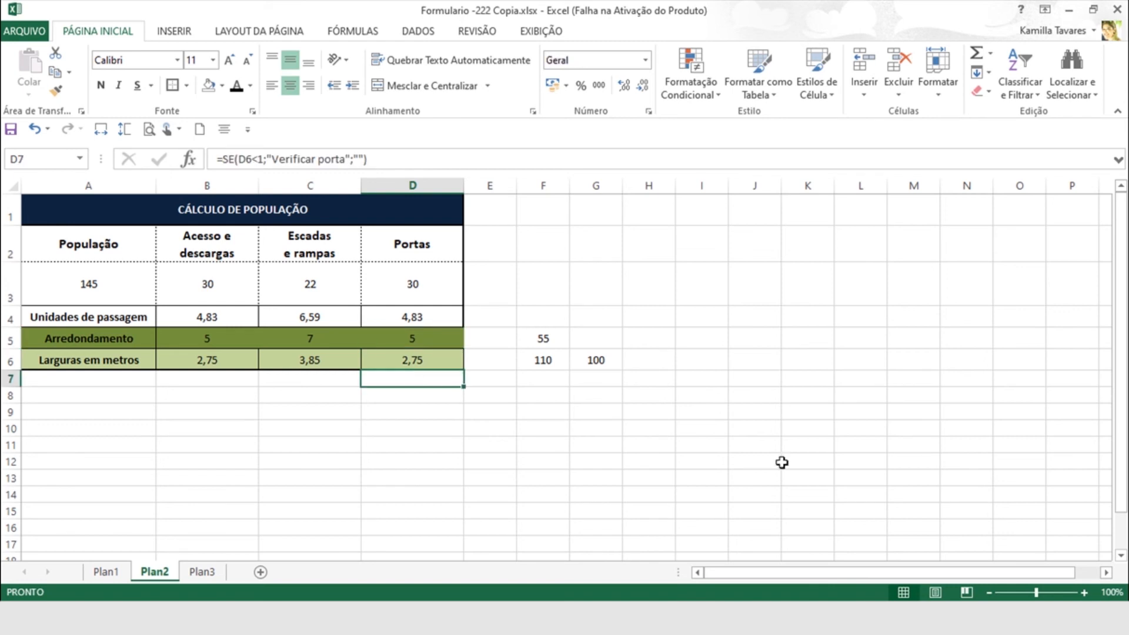
Switch back to the AutoCAD floor plan and compare the main entrance opening with the P83X210 side door
key("alt+Tab")
scroll(558, 267, "down", 3)
scroll(789, 434, "up", 4)
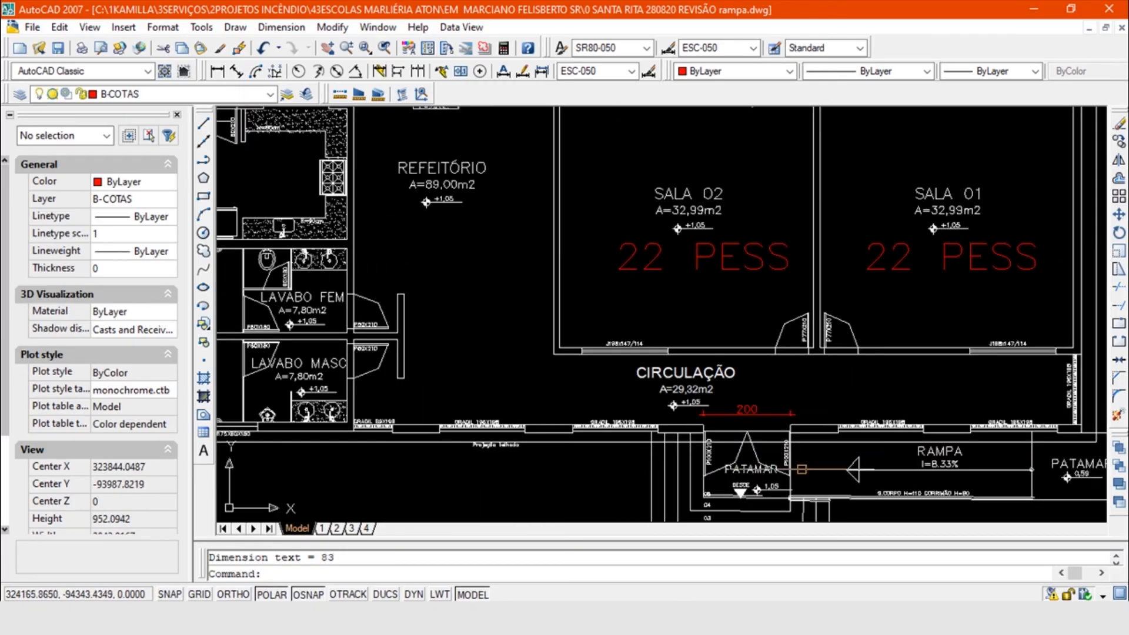
scroll(757, 400, "down", 5)
scroll(637, 303, "up", 6)
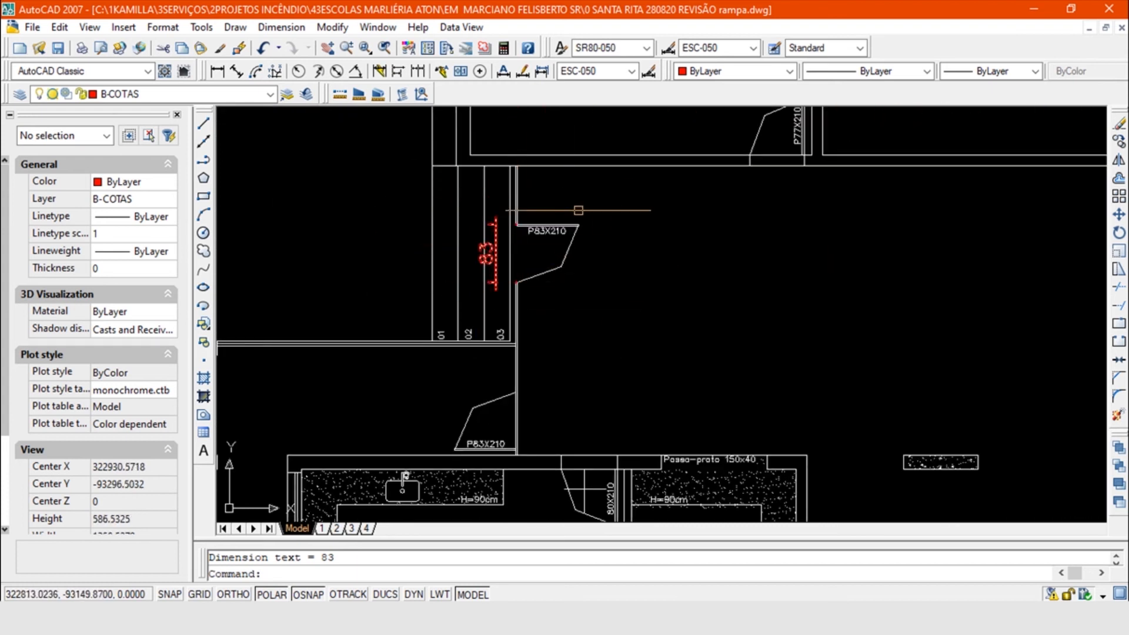
scroll(395, 242, "down", 2)
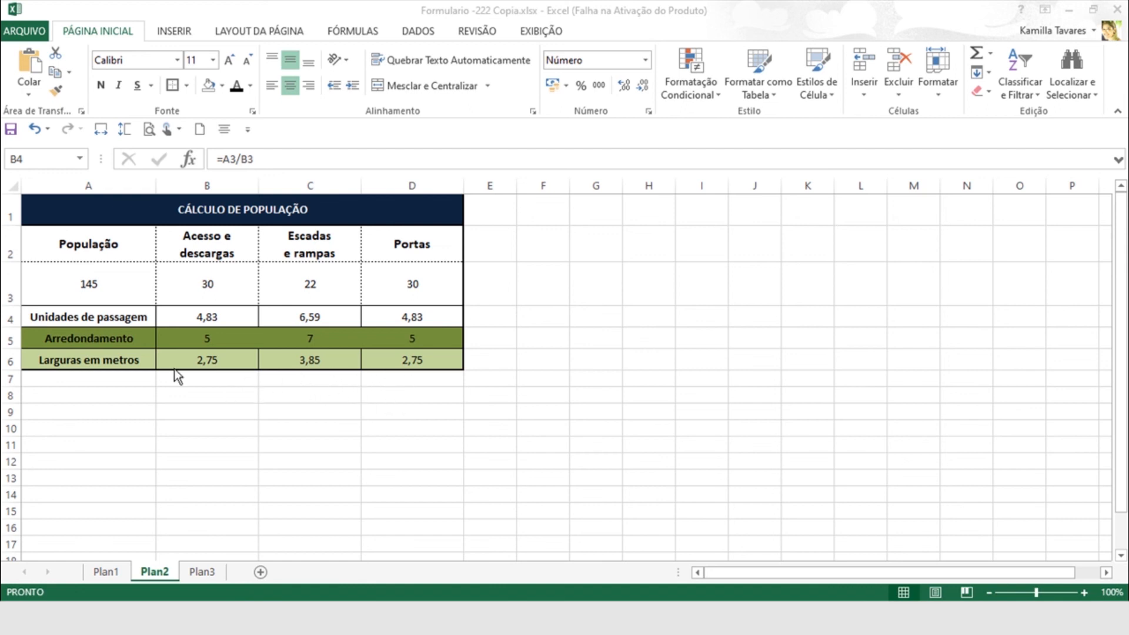
In the Excel sheet Plan2, set the Acesso e descargas capacity in cell B3 to 145
left_click(238, 287)
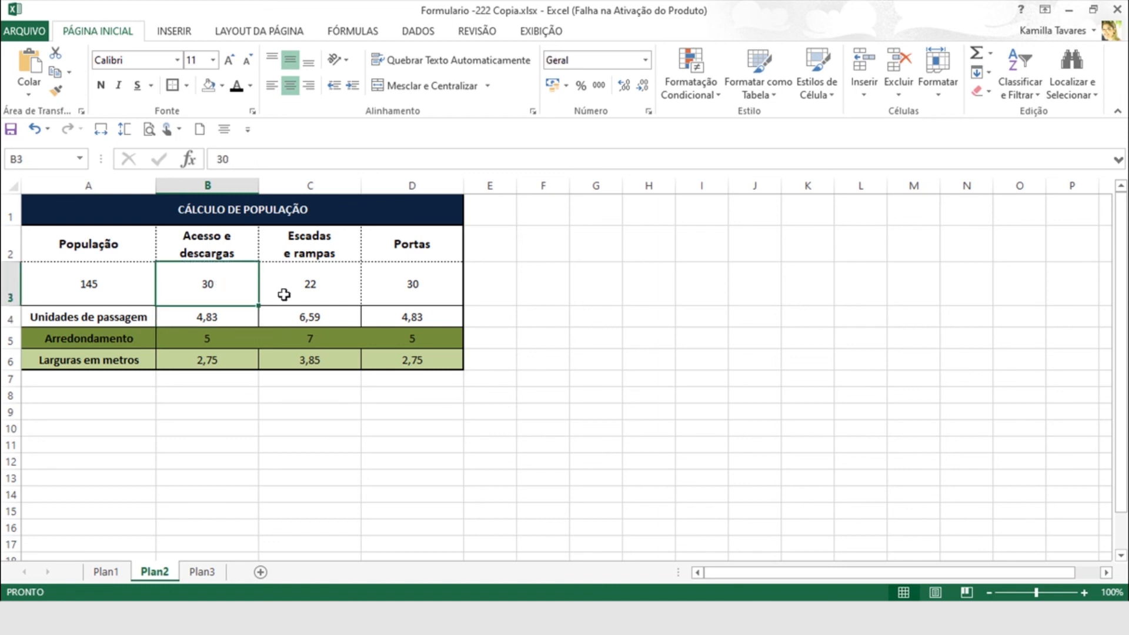
type("145")
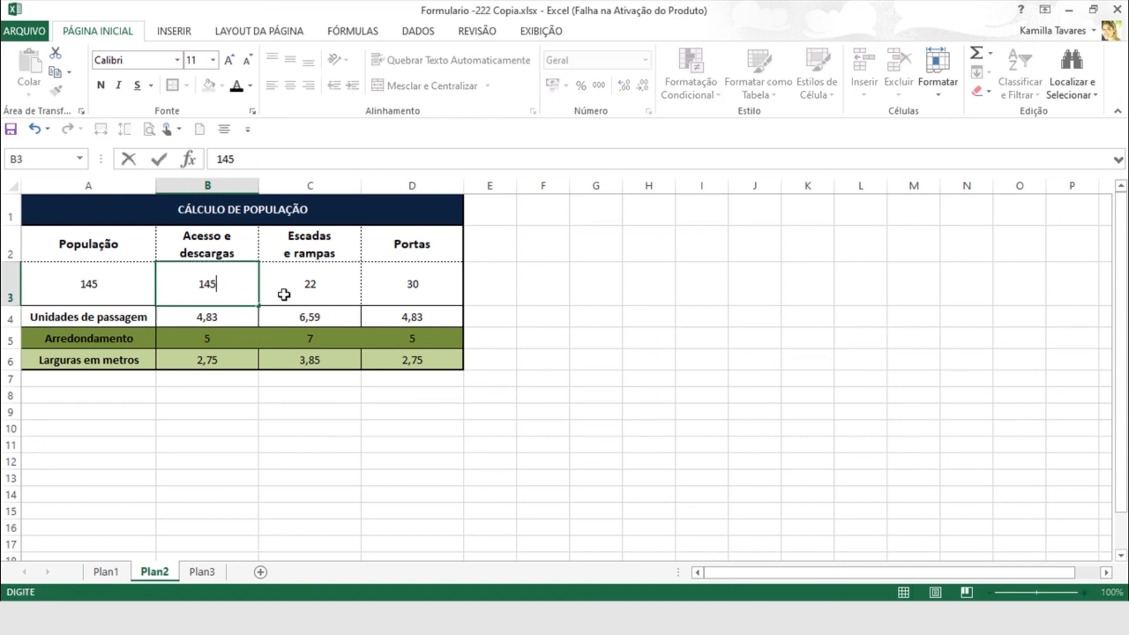
key("Return")
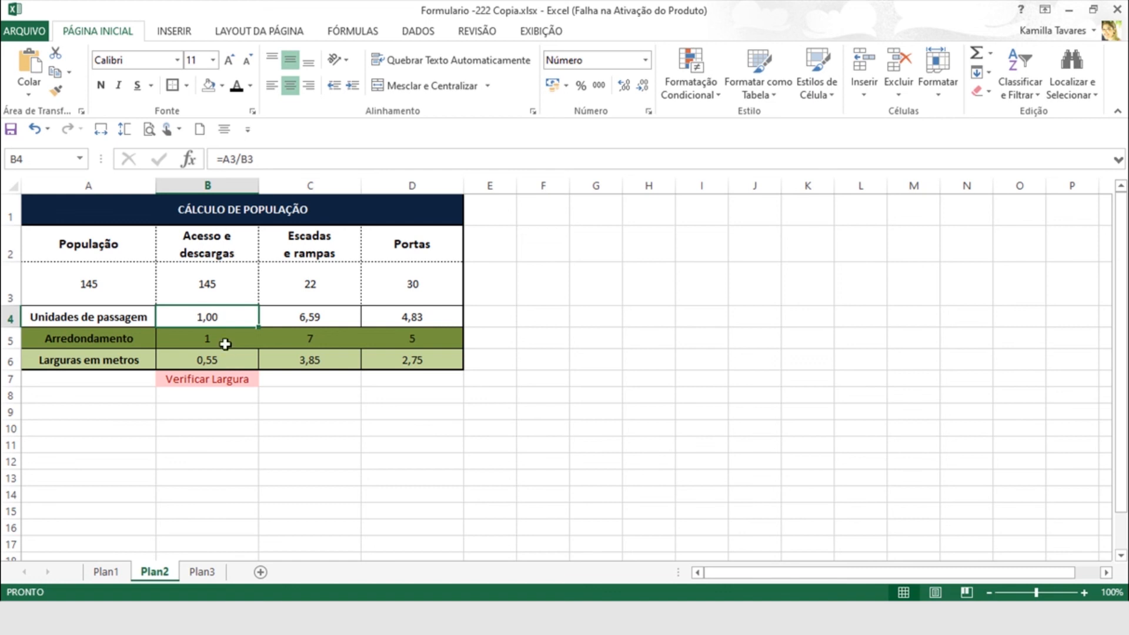
Enter 2 in cell B8 below the width warning, and center it vertically and horizontally
left_click(201, 400)
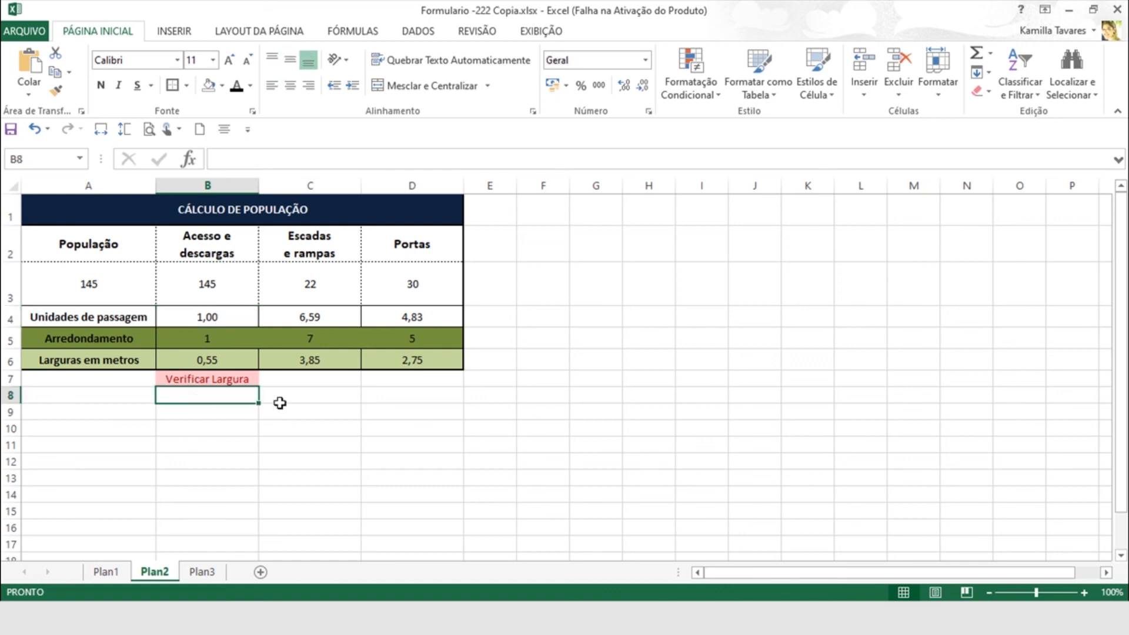
type("2")
key("Return")
left_click(219, 395)
left_click(291, 60)
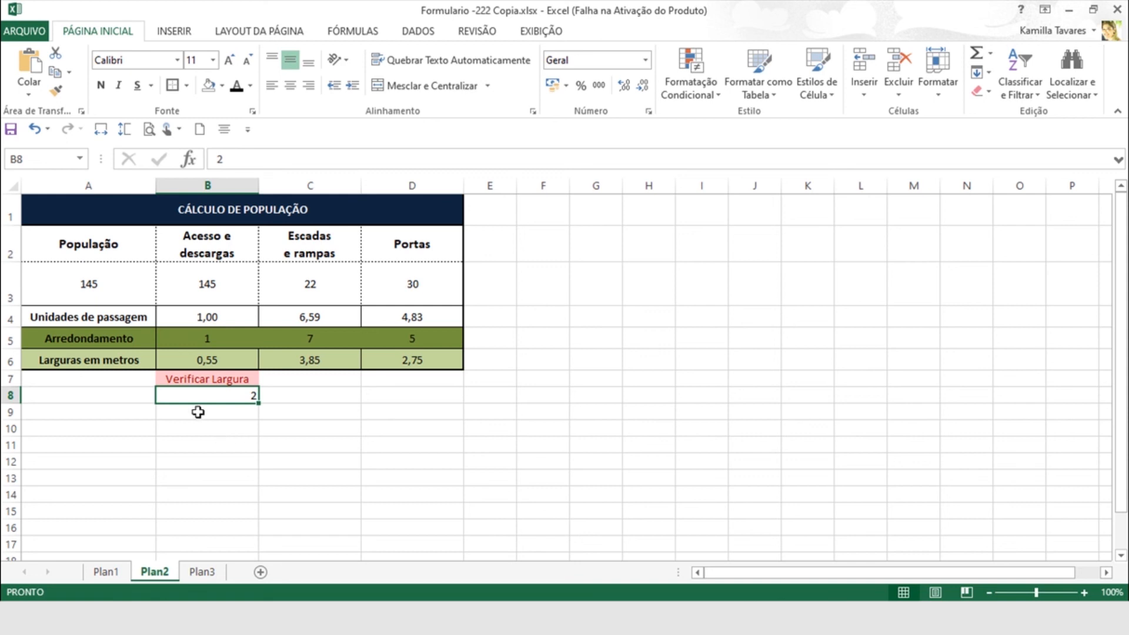
left_click(290, 85)
Inspect the warning formula in B7 and the width formula in B6, and clear cell B8
left_click(205, 379)
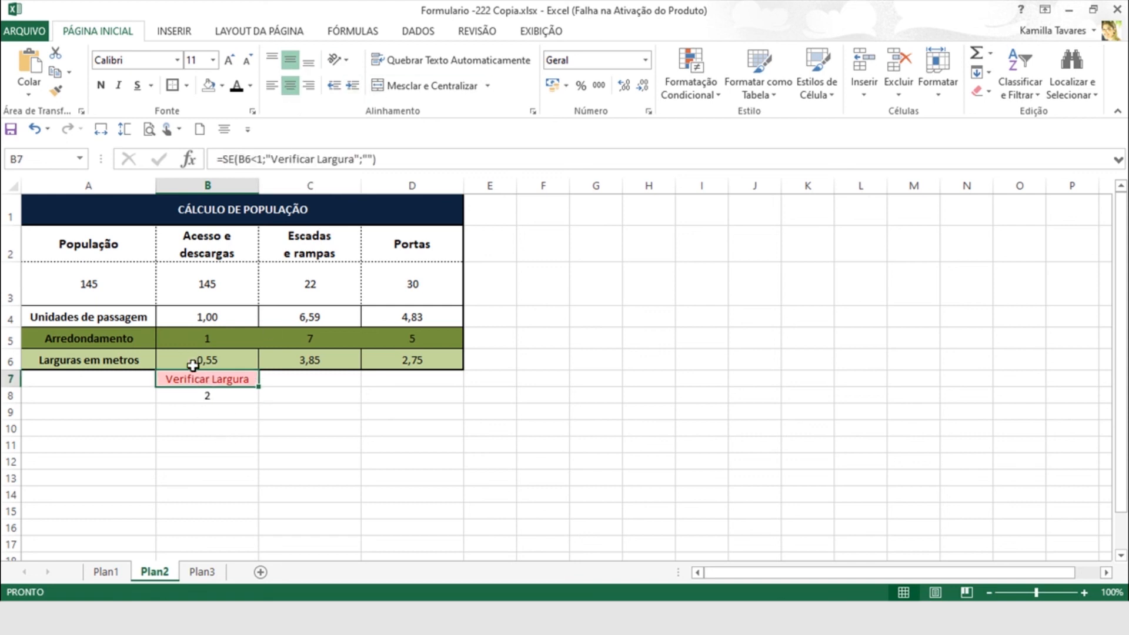
left_click(225, 361)
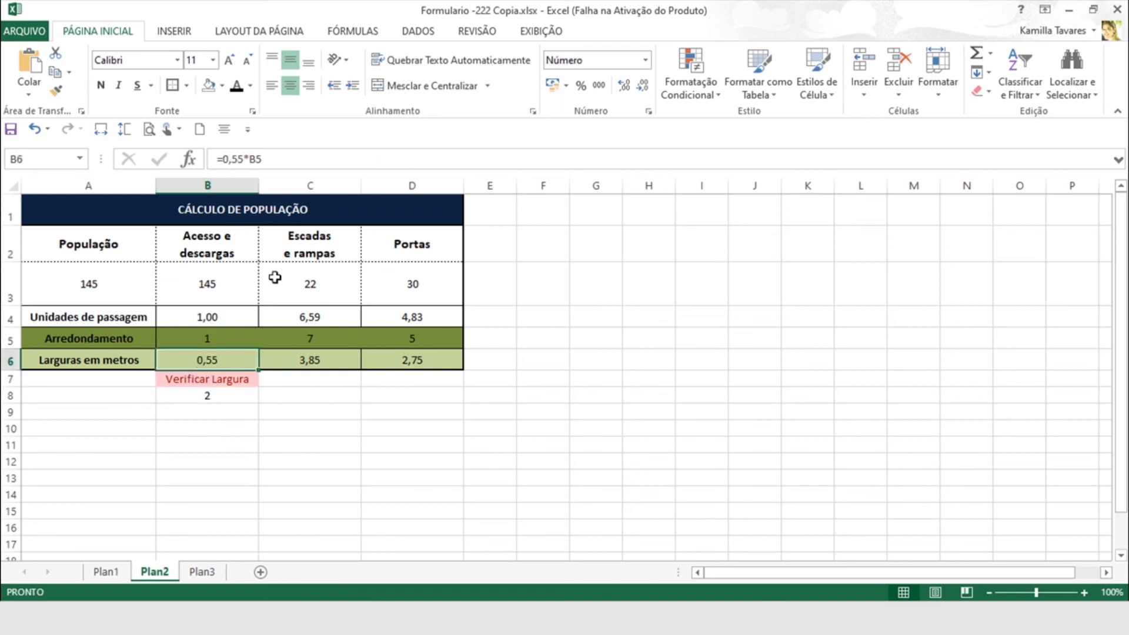
left_click(219, 392)
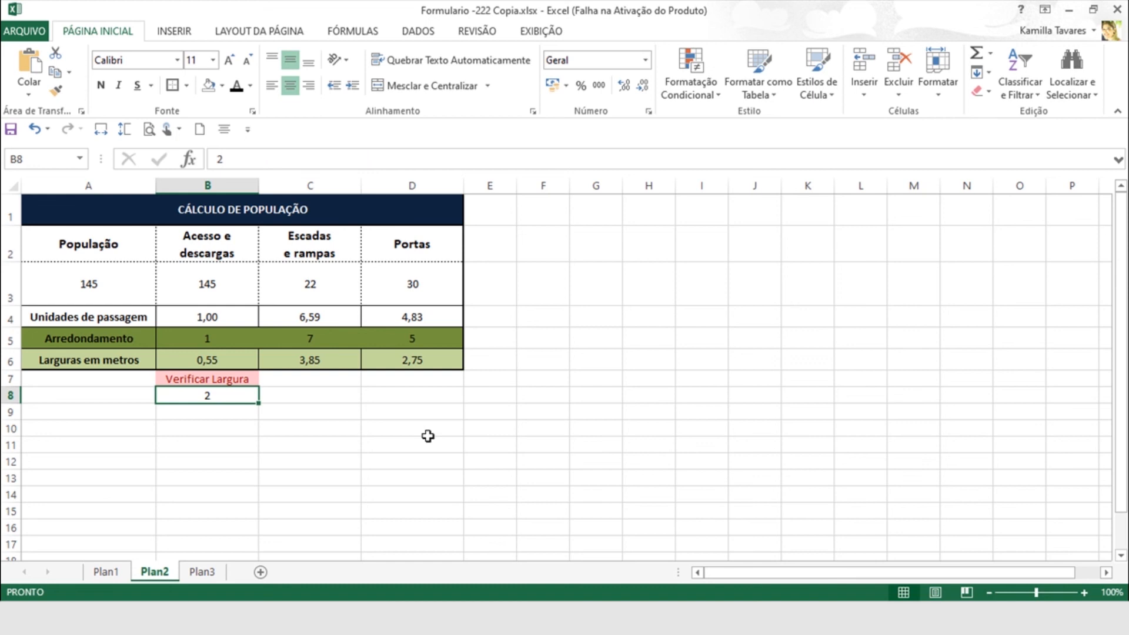
left_click(190, 381)
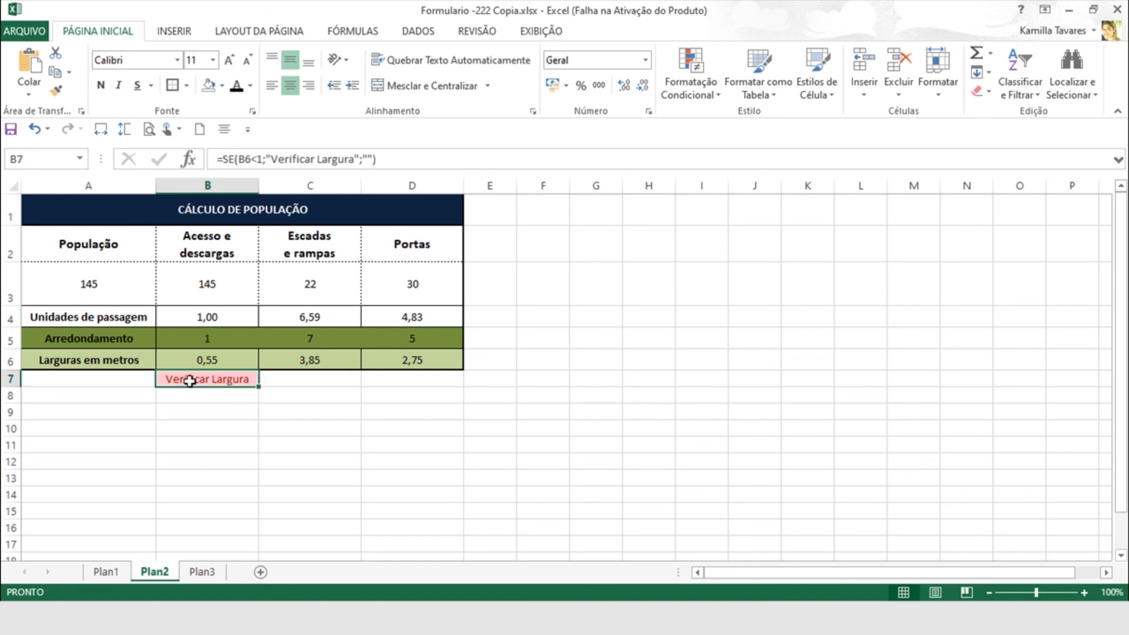
left_click(212, 391)
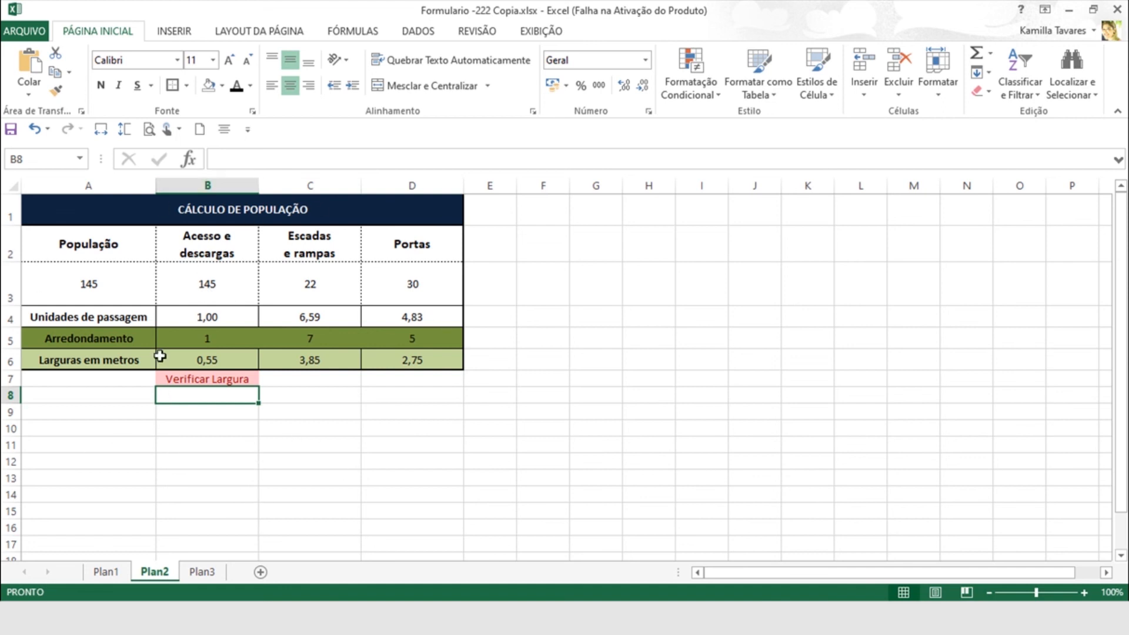
Set the Acesso e descargas capacity in cell B3 back to 30, and check the warning cell B7
left_click(209, 274)
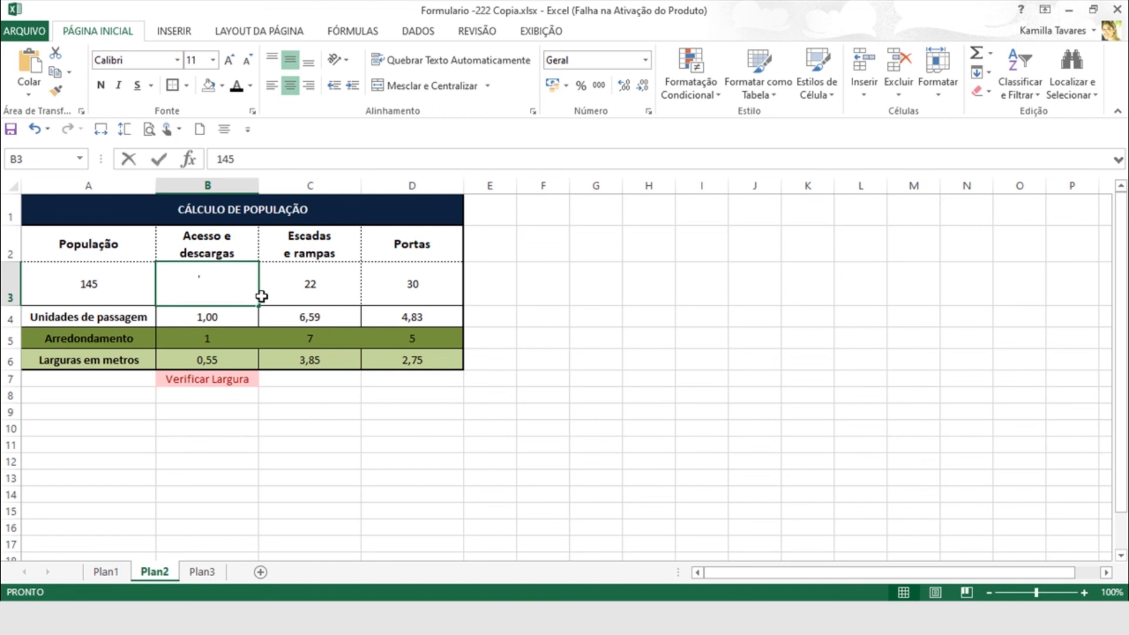
type("30")
key("Return")
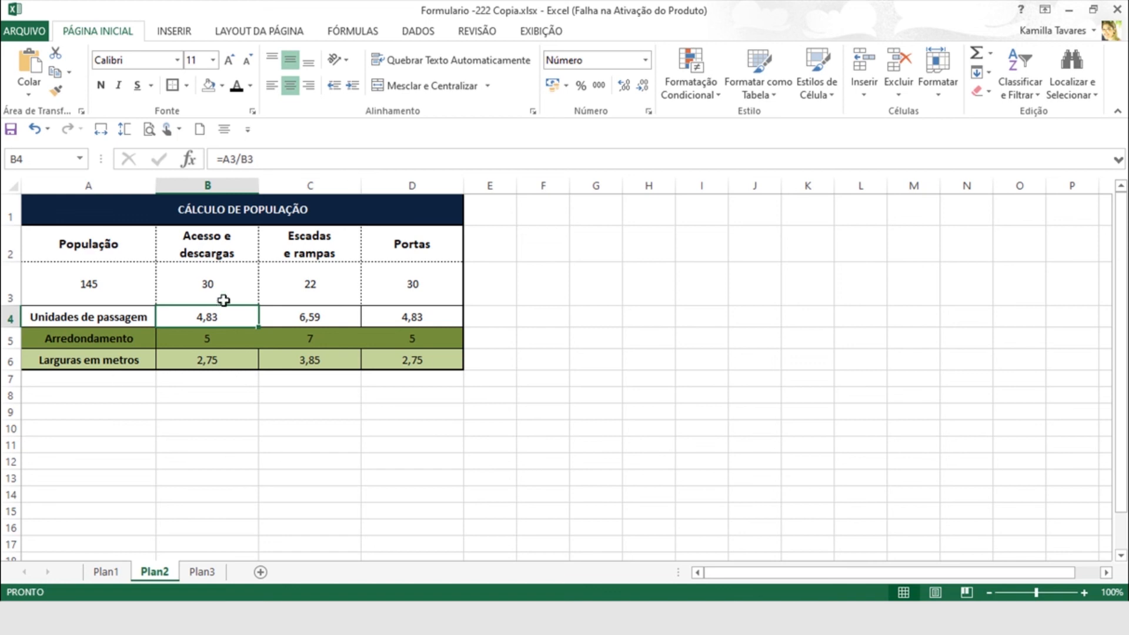
left_click(223, 377)
left_click(226, 290)
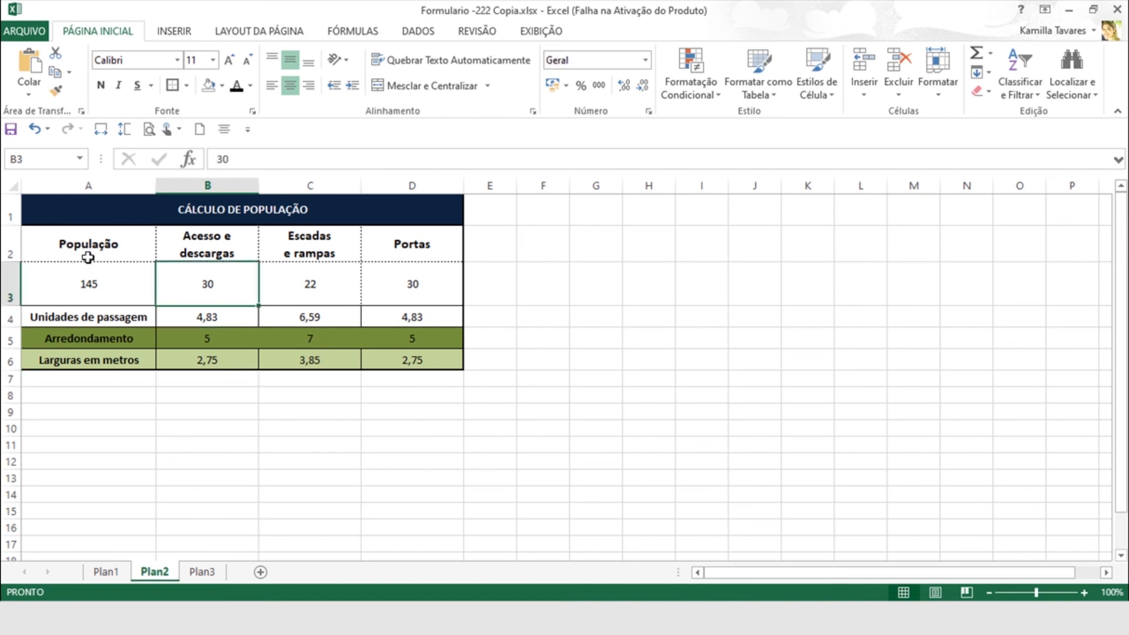